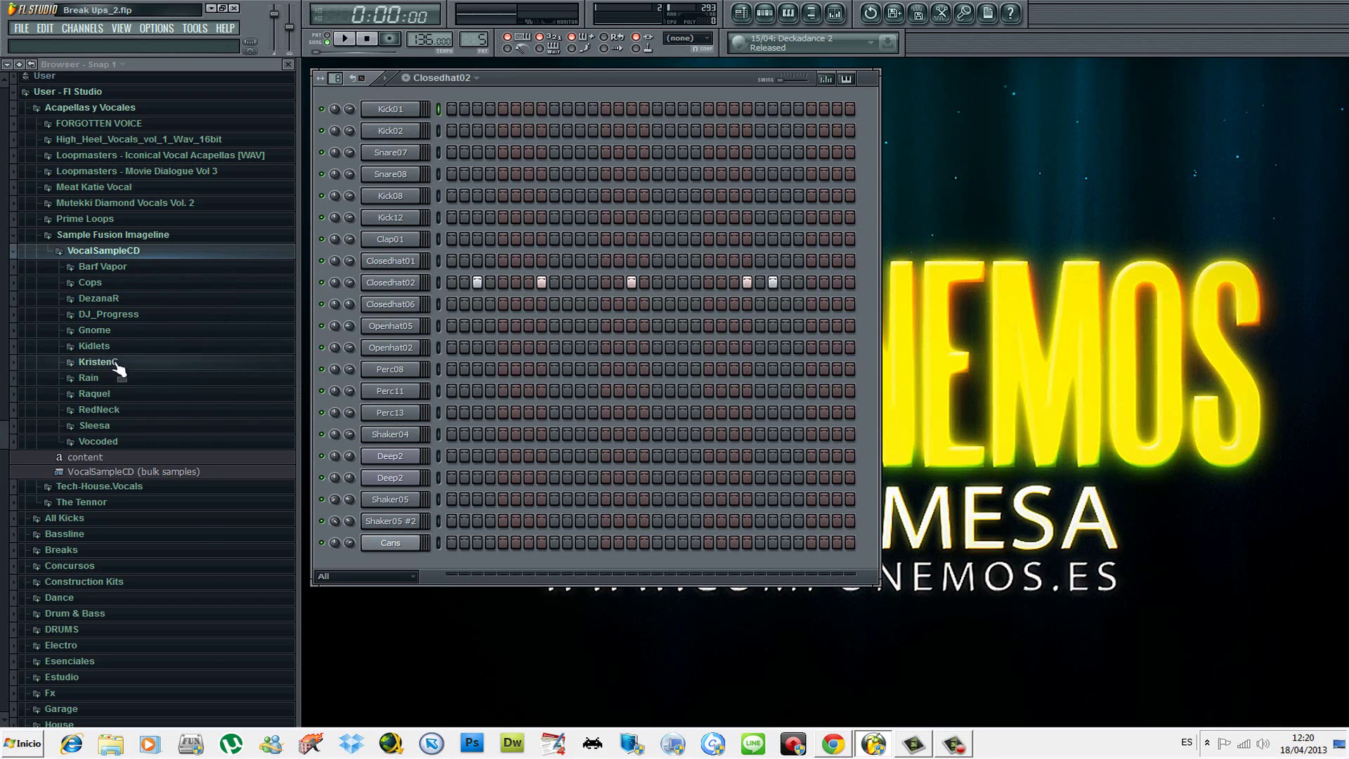
# Step: Open the Vapor Vox 1 folder inside Barf Vapor and audition vocal samples such as AndNow2, AndNow, 3_2_1, BassGoesBoom, Baby and BreakIt
pyautogui.click(113, 267)
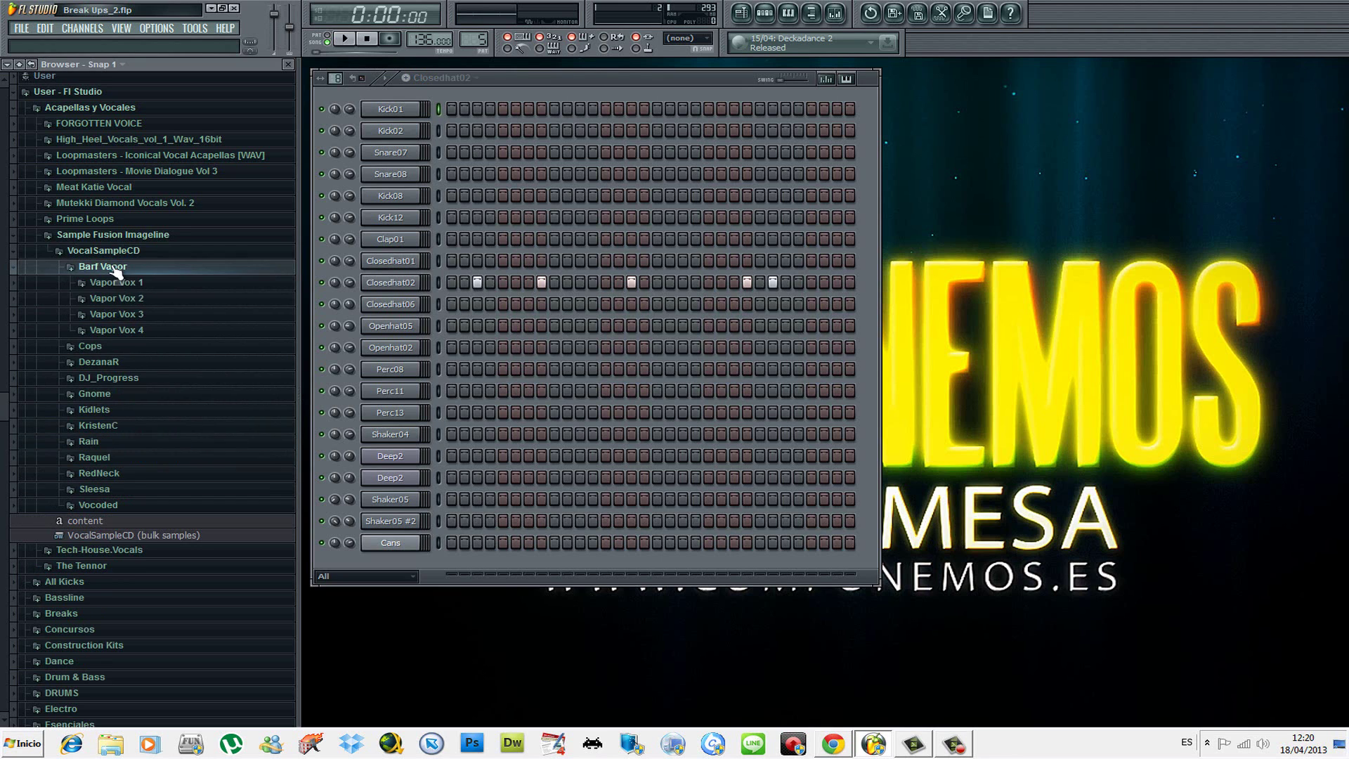
pyautogui.click(120, 283)
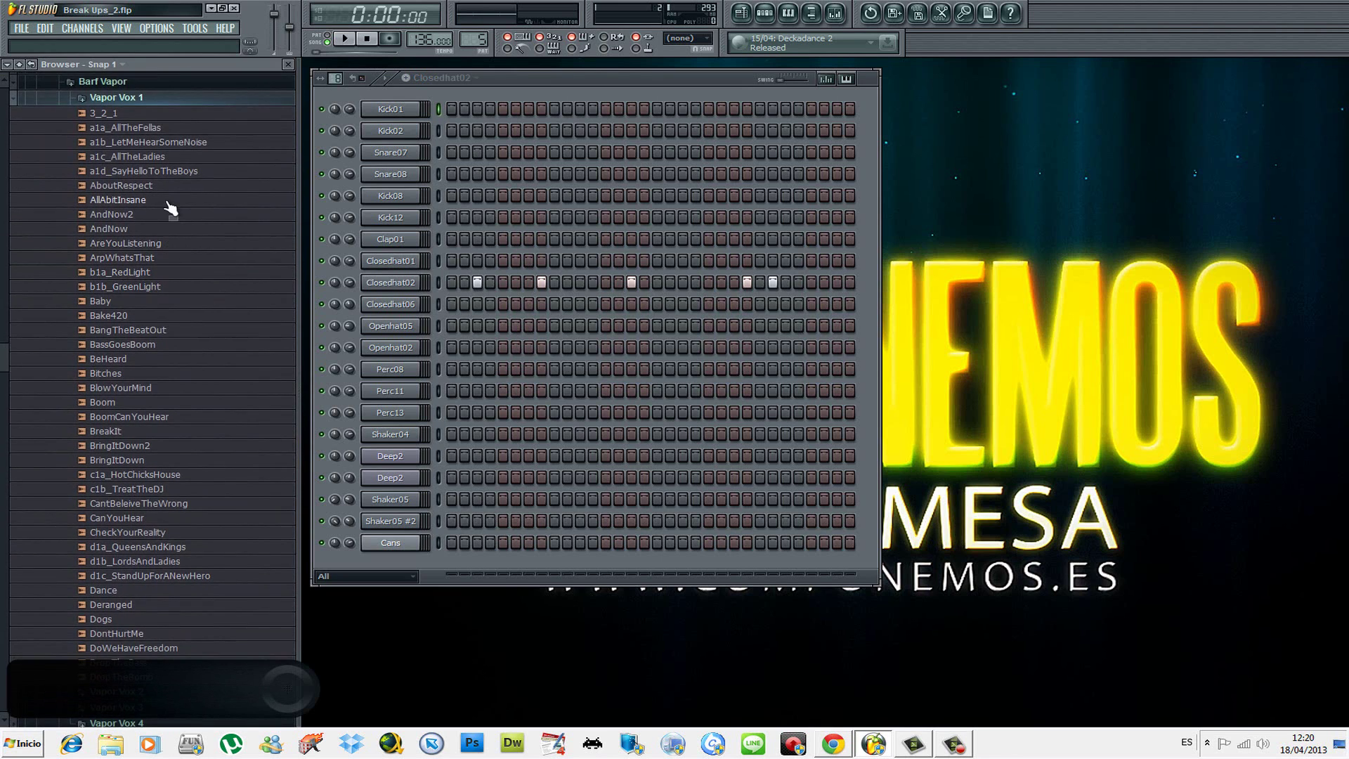
pyautogui.click(118, 215)
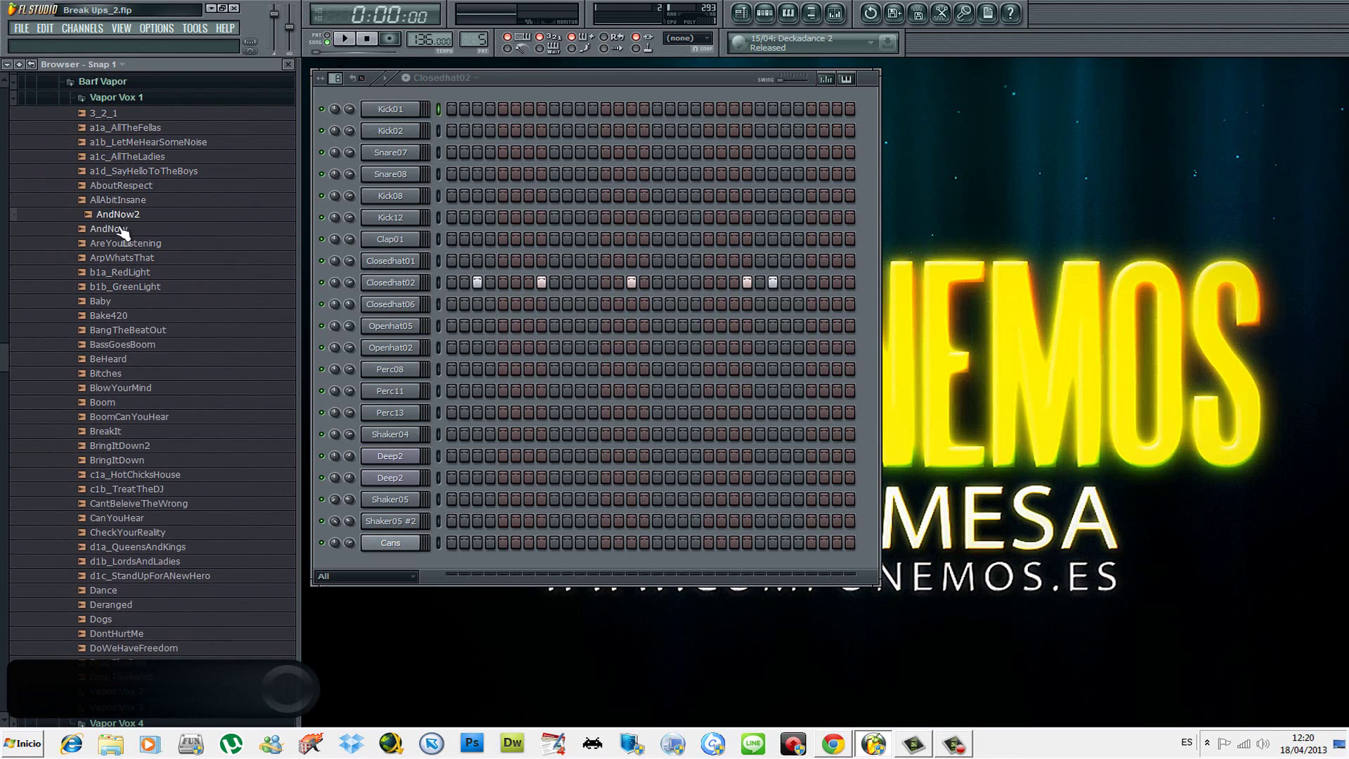
pyautogui.click(116, 229)
pyautogui.click(128, 114)
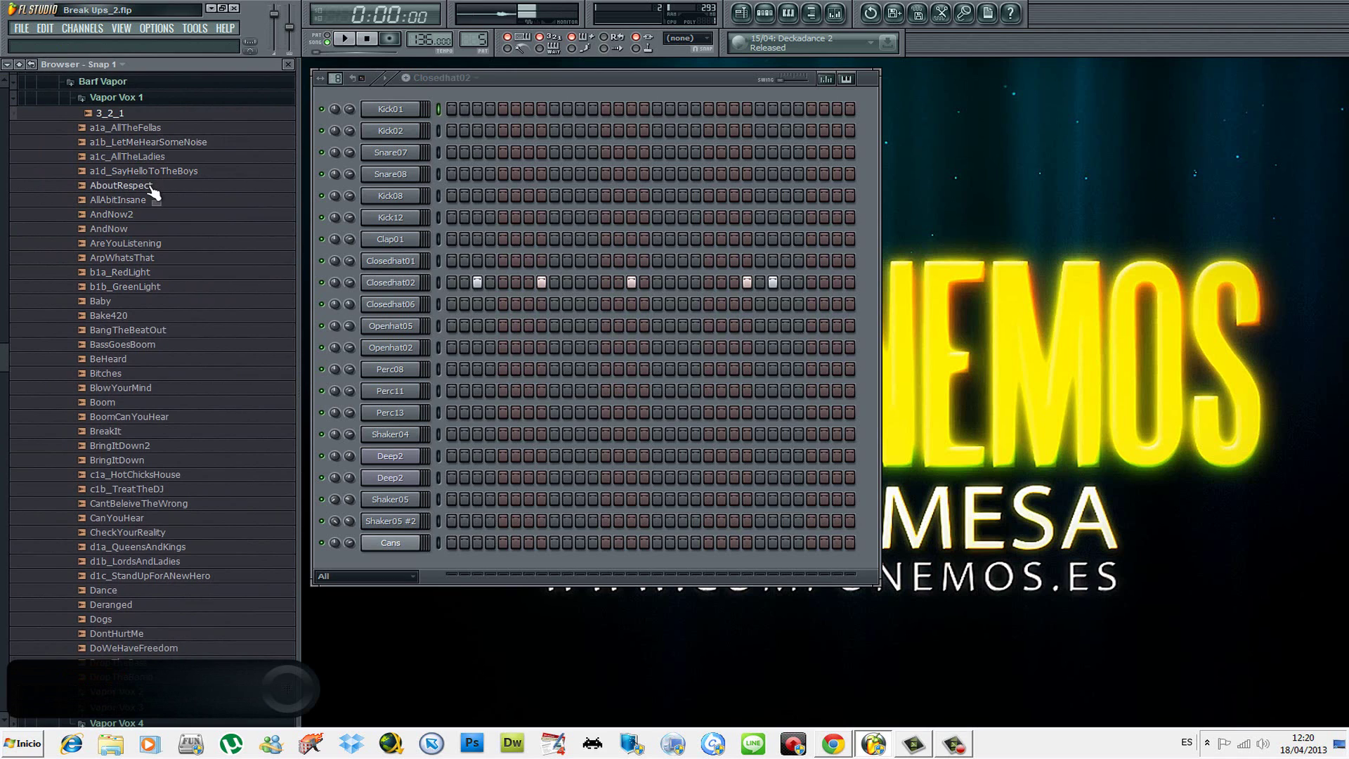
pyautogui.click(139, 286)
pyautogui.click(139, 330)
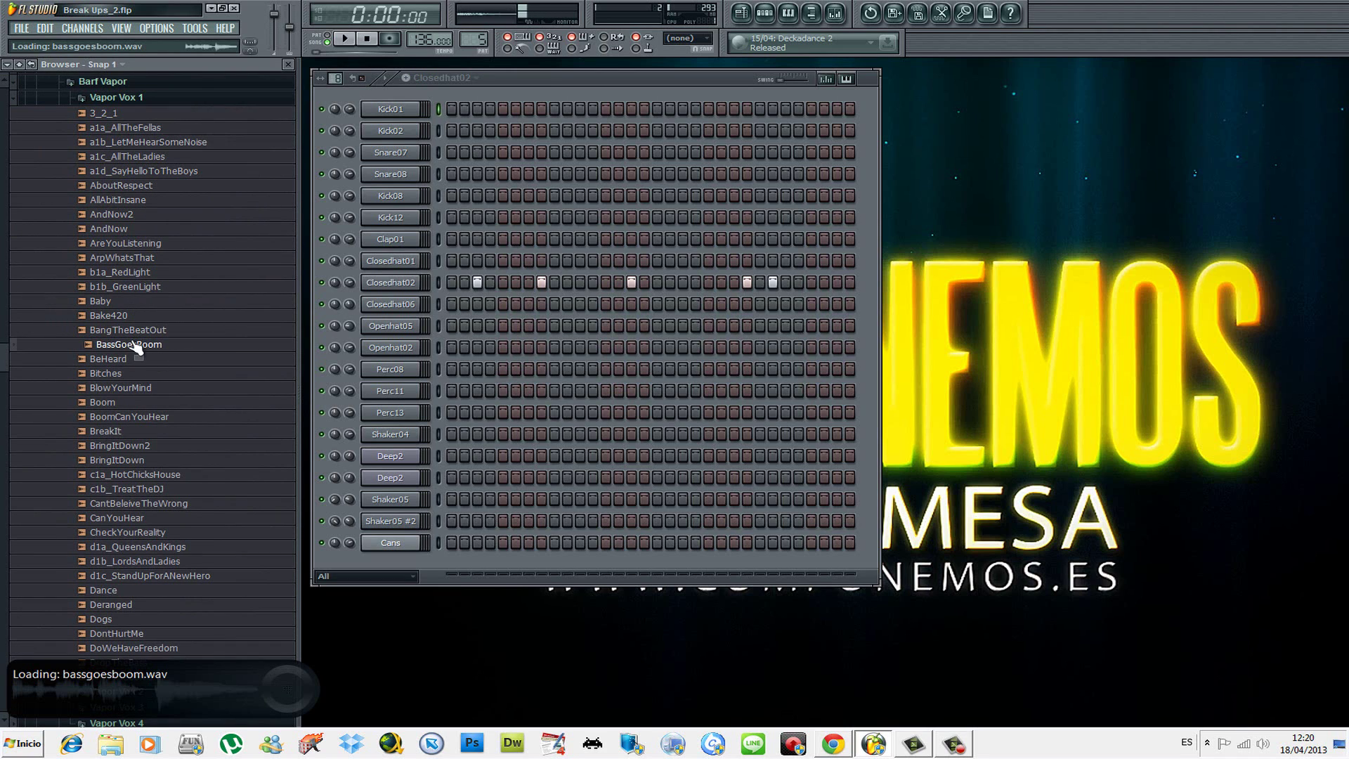
pyautogui.click(138, 335)
pyautogui.click(131, 317)
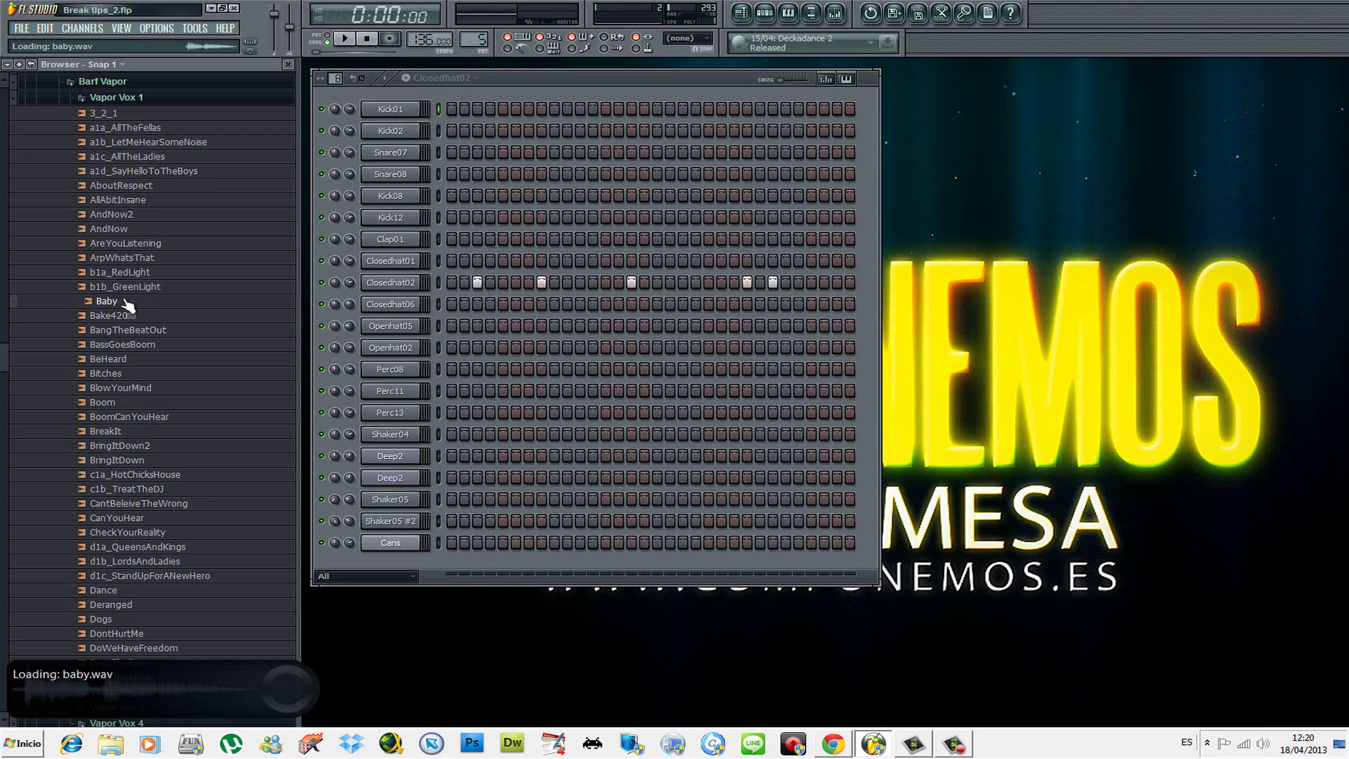
pyautogui.click(130, 433)
# Step: Audition the CanYouHear and CheckYourReality samples, and add CheckYourReality as a new channel above Kick01
pyautogui.scroll(-5, 141, 301)
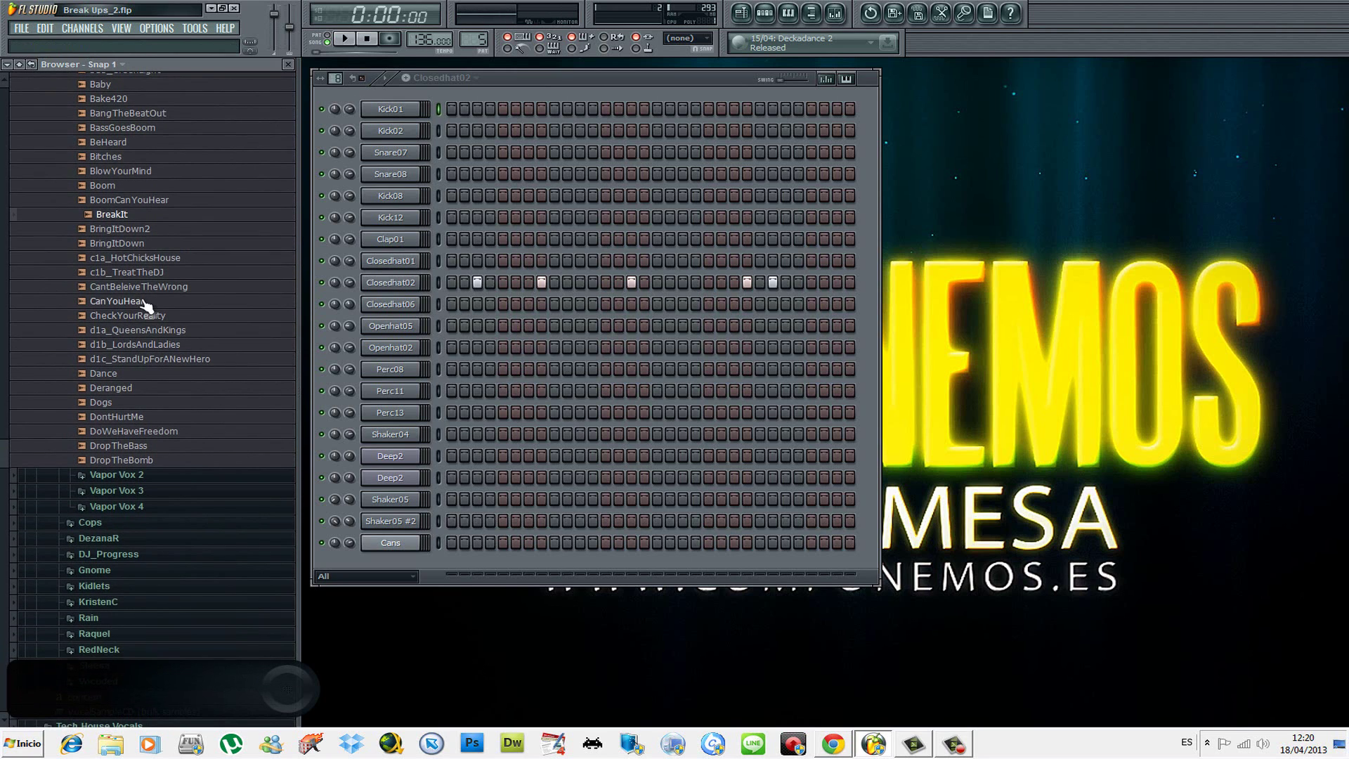
pyautogui.click(141, 301)
pyautogui.click(140, 316)
pyautogui.moveTo(135, 320); pyautogui.dragTo(393, 92)
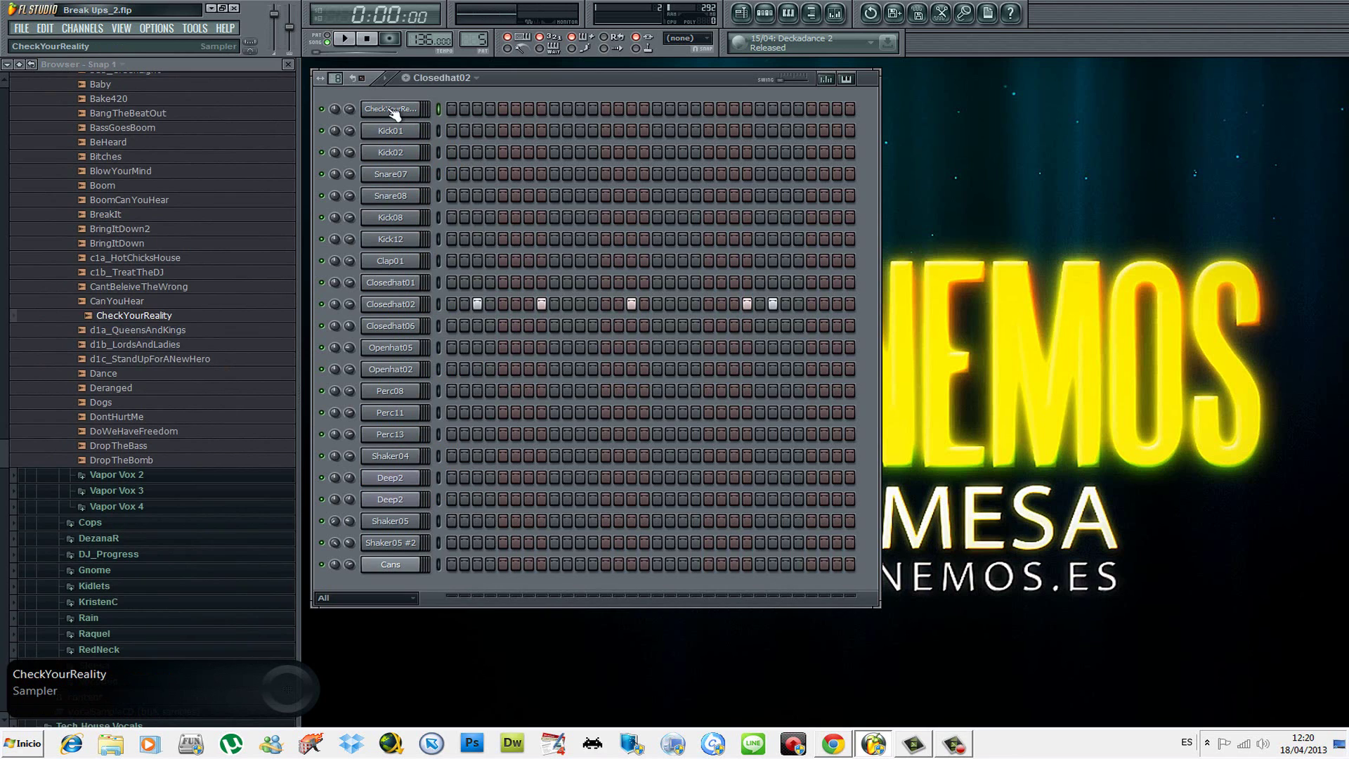
pyautogui.rightClick(397, 112)
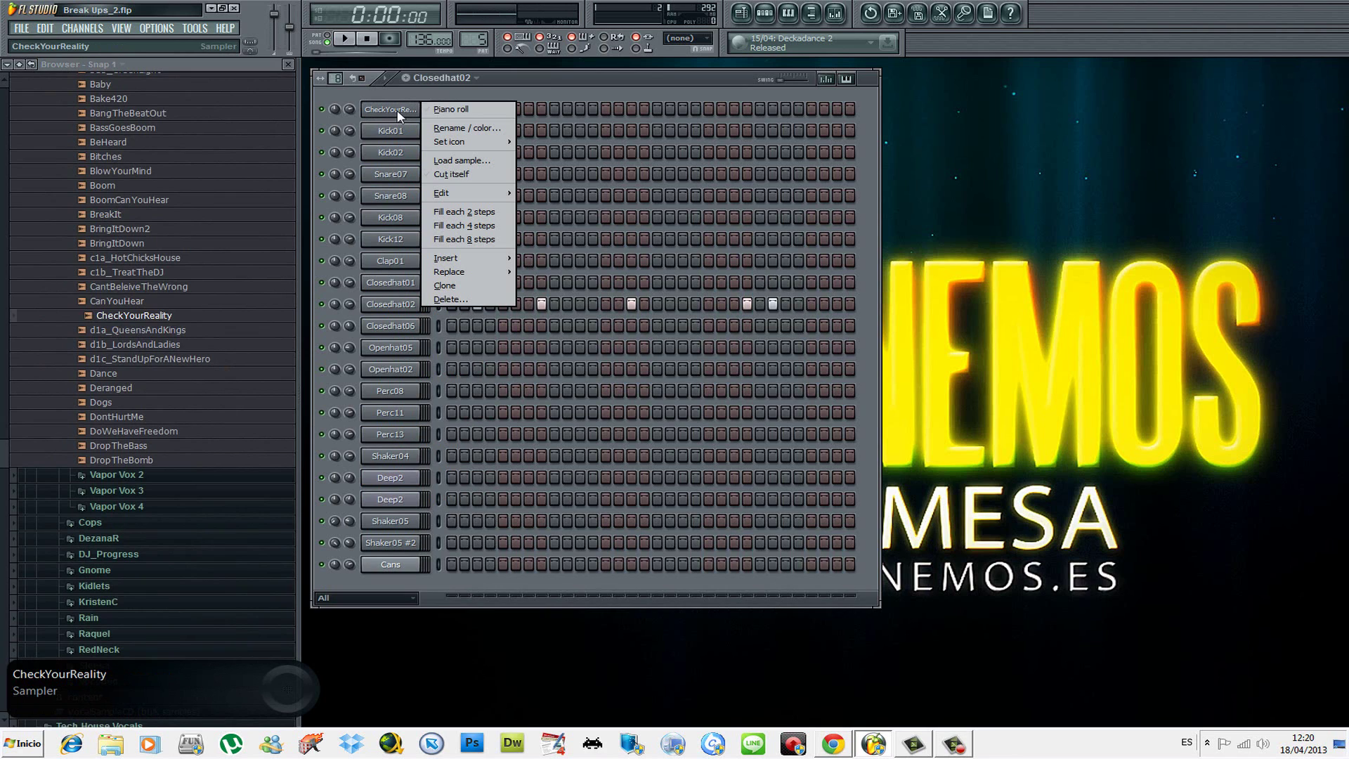
pyautogui.click(453, 111)
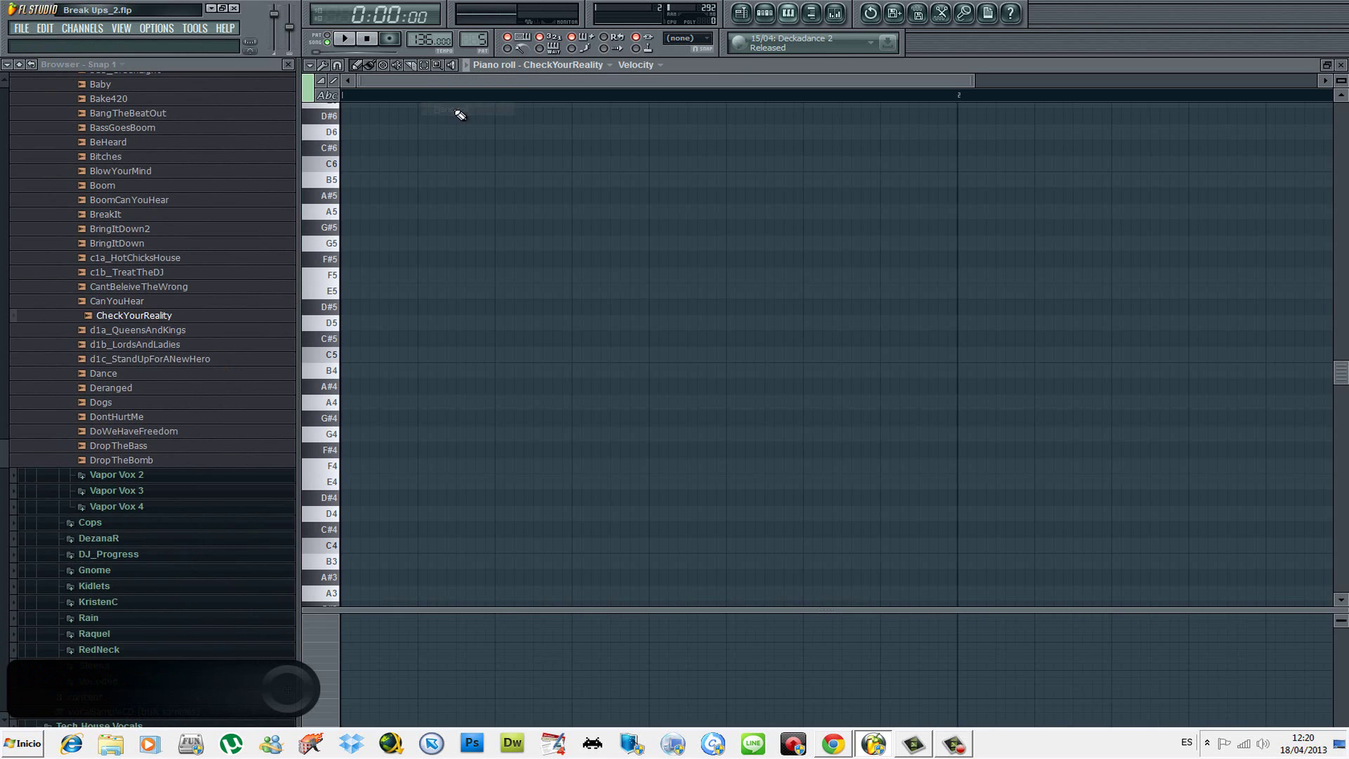
pyautogui.click(1341, 64)
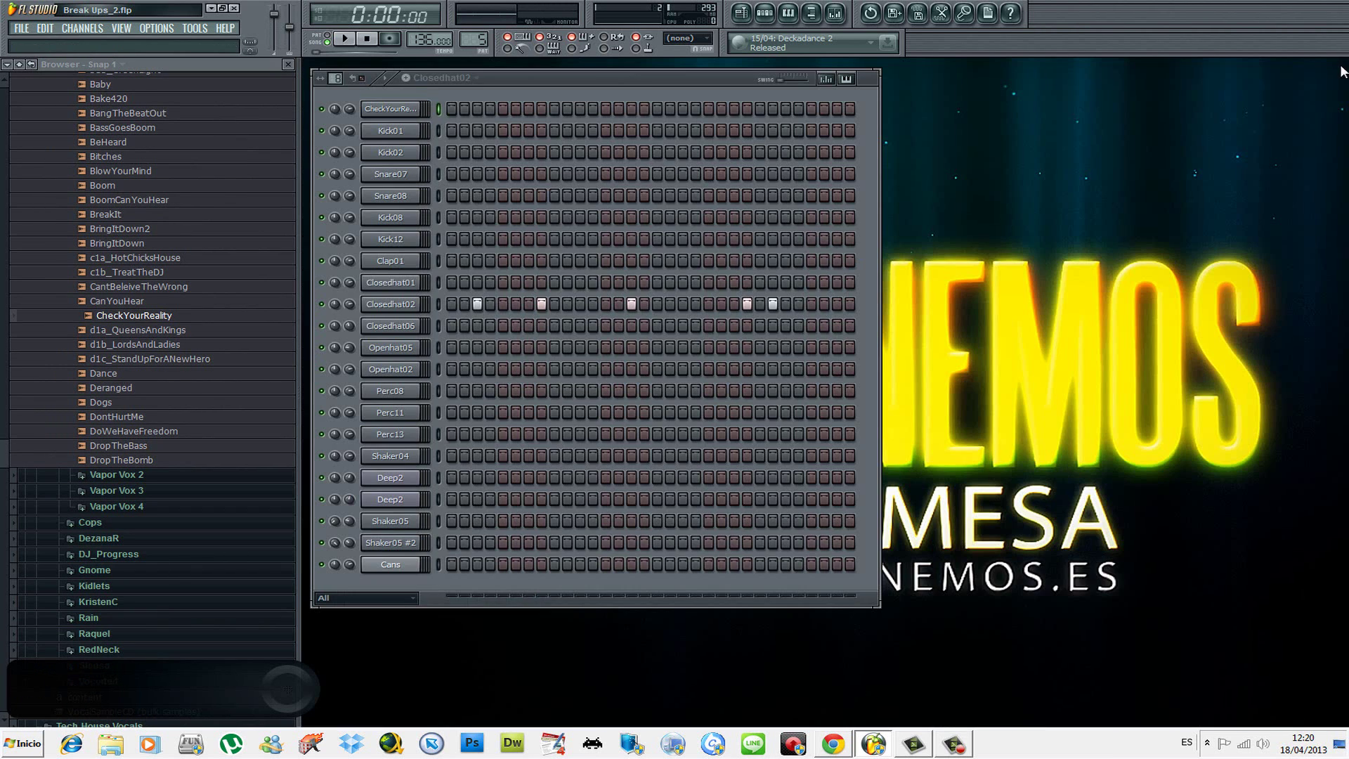
# Step: Open the CheckYourReality channel settings, show the instrument envelope and LFO properties, and place the window clear of the upper channels
pyautogui.click(385, 109)
pyautogui.moveTo(1150, 107); pyautogui.dragTo(490, 158)
pyautogui.scroll(2, 449, 316)
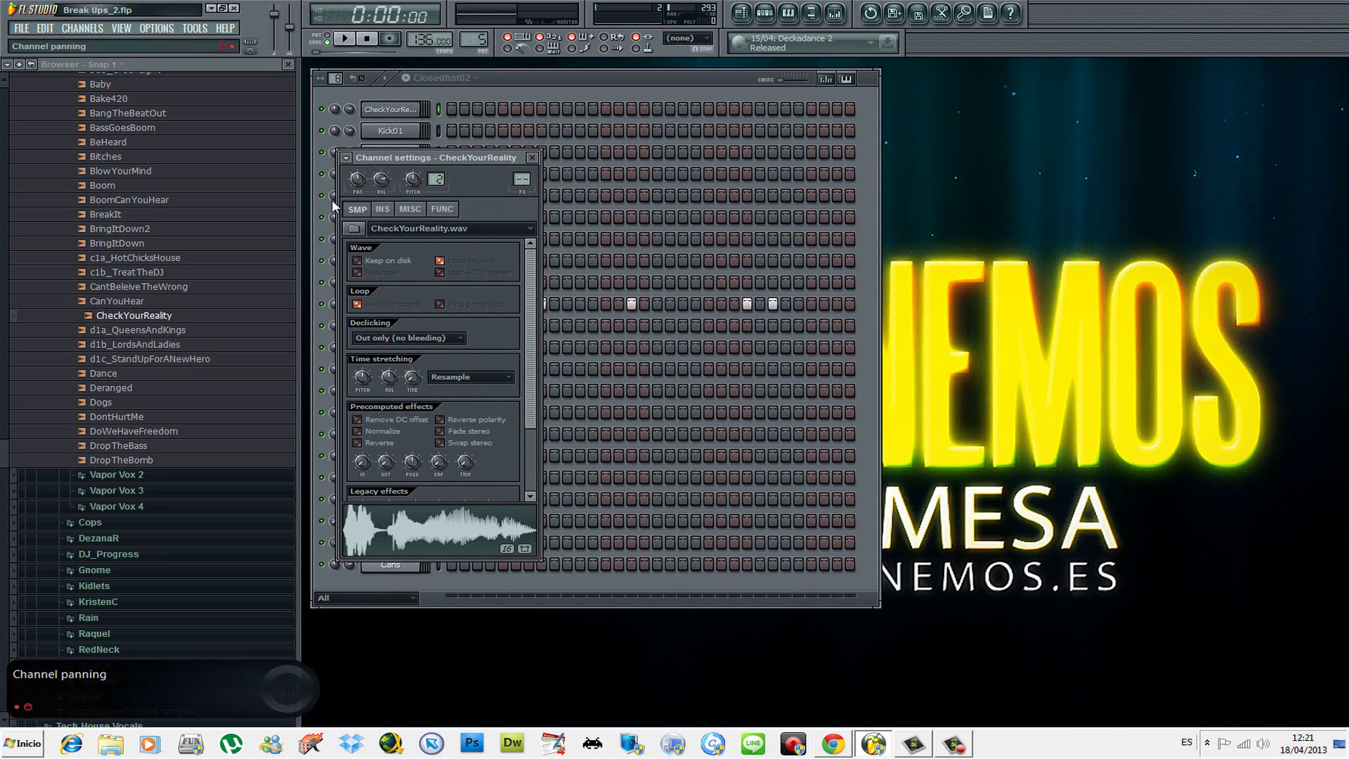
pyautogui.moveTo(432, 155); pyautogui.dragTo(419, 141)
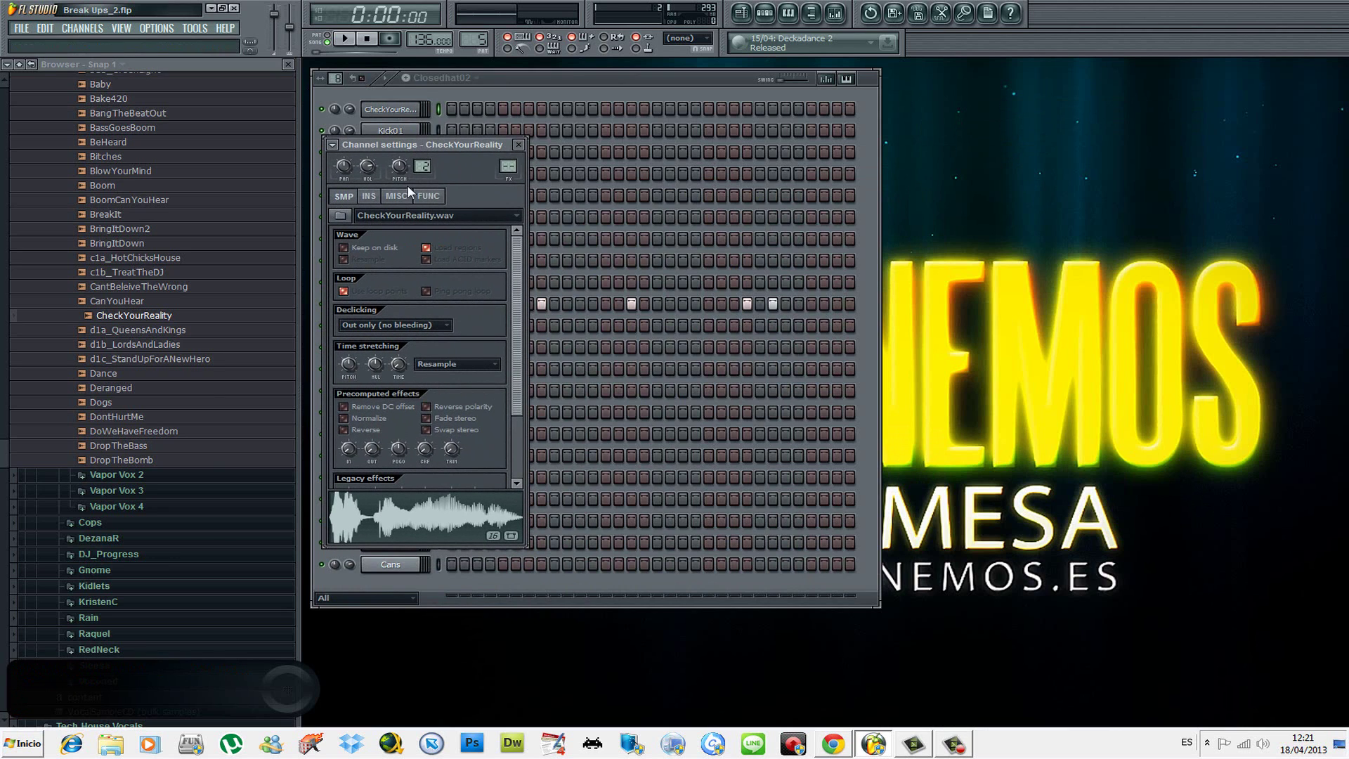
pyautogui.click(369, 196)
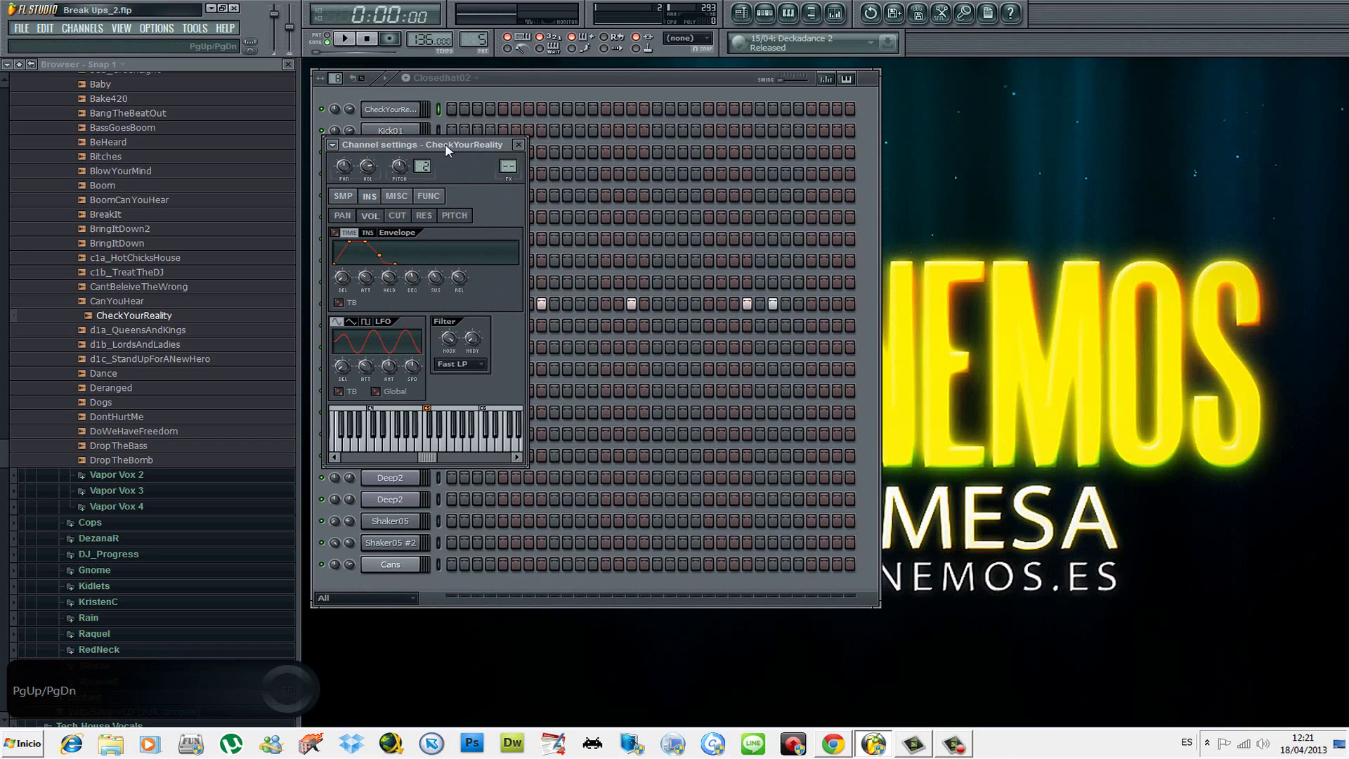
pyautogui.moveTo(445, 143); pyautogui.dragTo(487, 337)
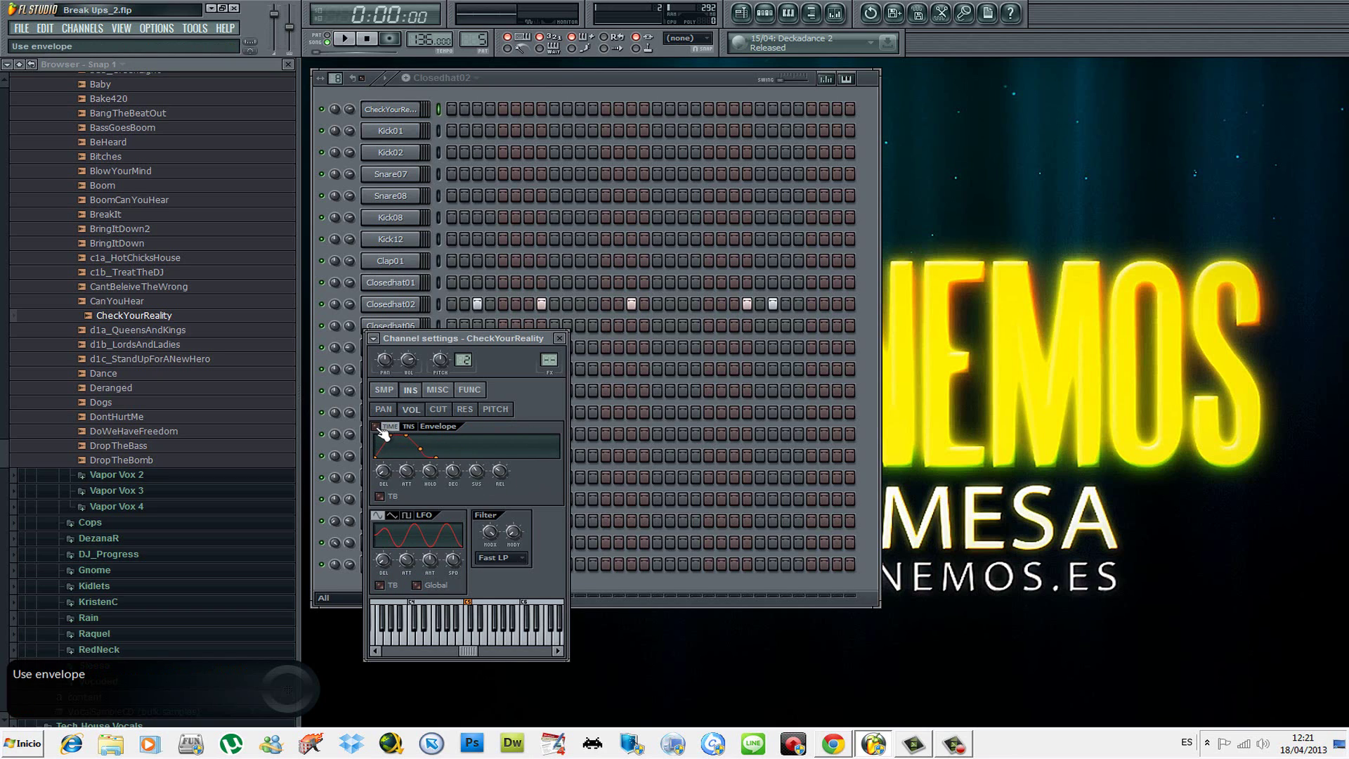
# Step: Try the volume envelope on the CheckYourReality channel while auditioning the sample at C5
pyautogui.press('q')
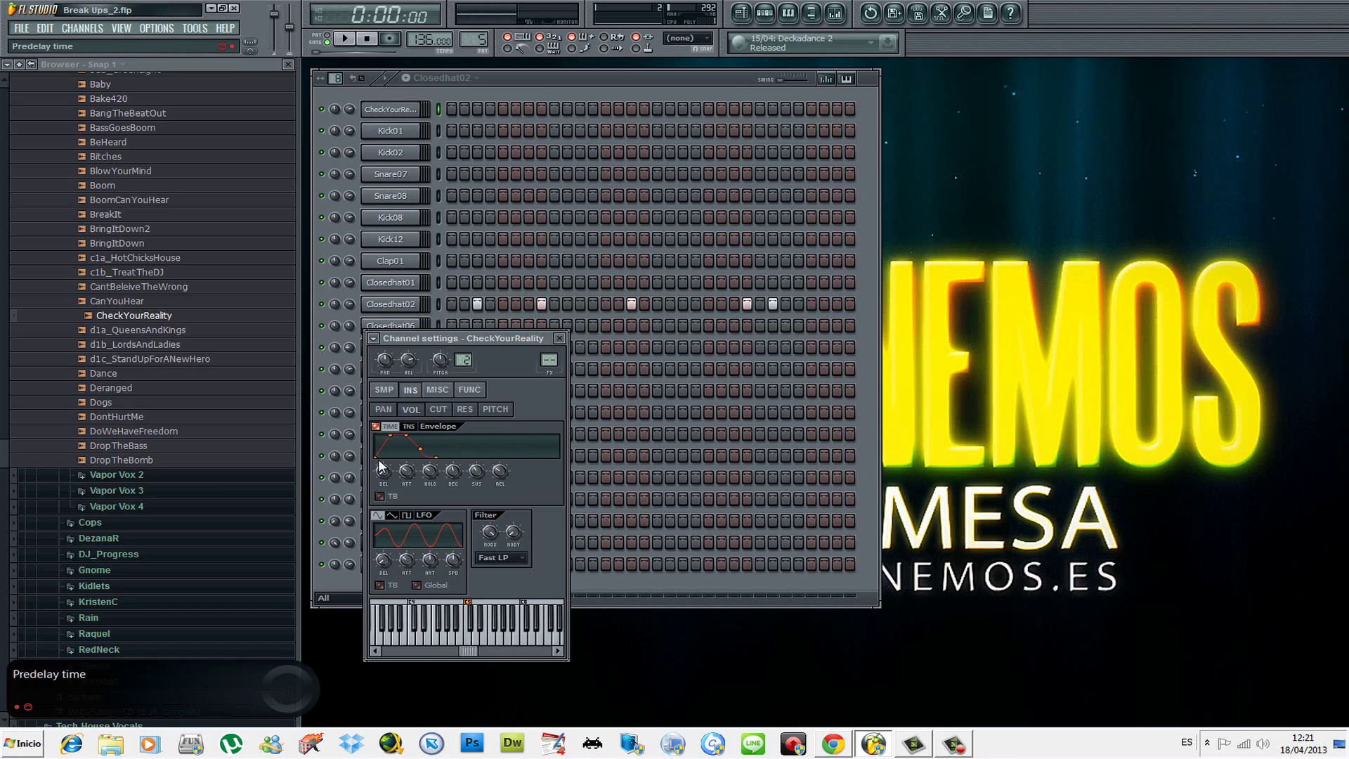
pyautogui.moveTo(389, 478)
pyautogui.mouseDown()
pyautogui.moveTo(388, 457)
pyautogui.moveTo(388, 478)
pyautogui.mouseUp()
pyautogui.press('q')
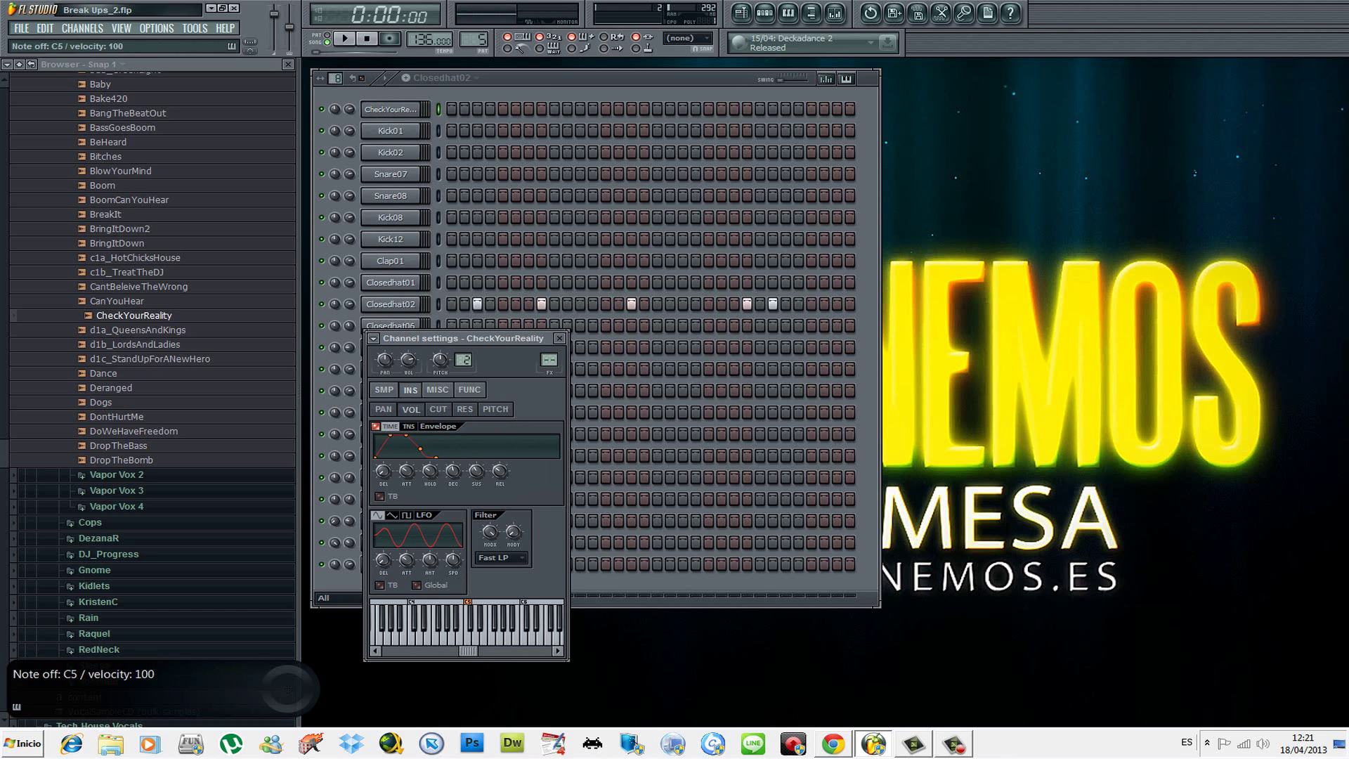
pyautogui.click(441, 411)
pyautogui.click(410, 409)
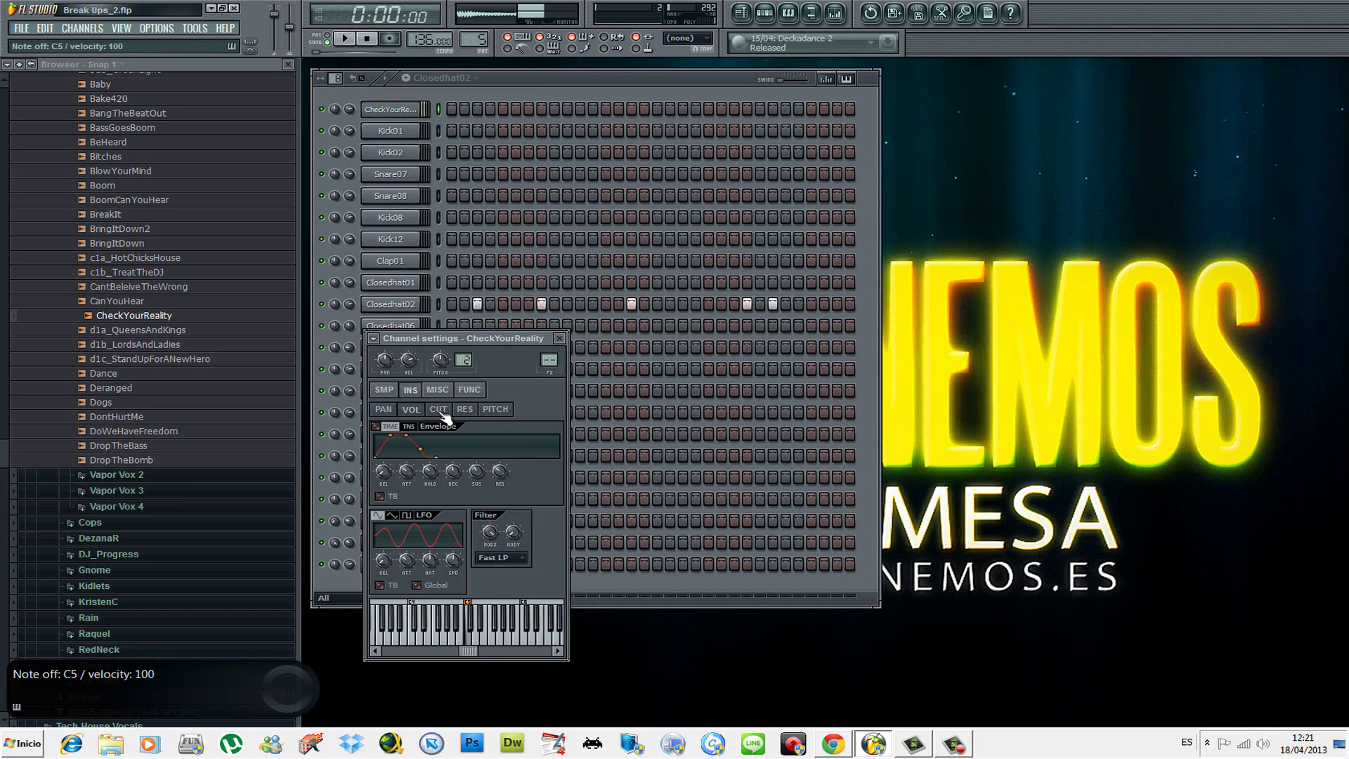
# Step: Switch the envelope target to filter cutoff, enable its envelope and audition the vocal sample
pyautogui.click(438, 409)
pyautogui.press('z')
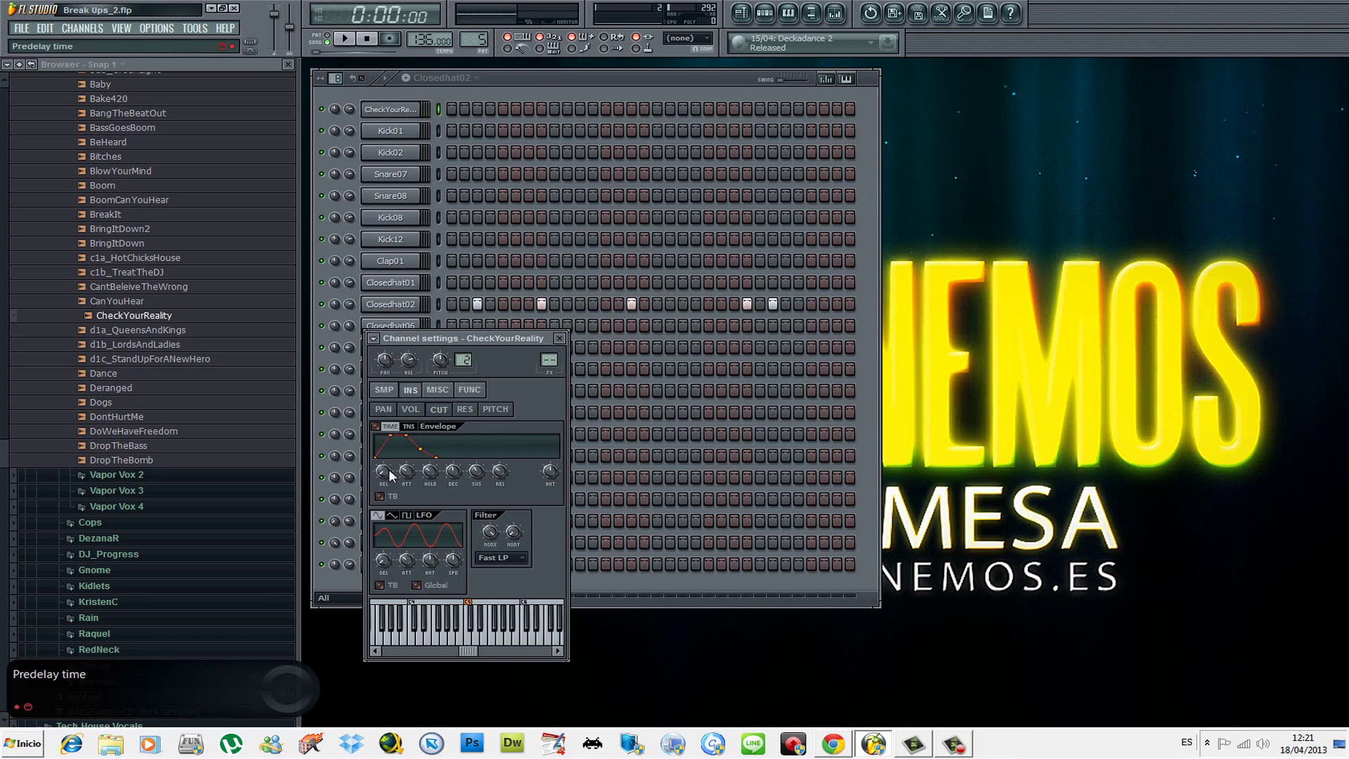
pyautogui.moveTo(383, 471); pyautogui.dragTo(383, 460)
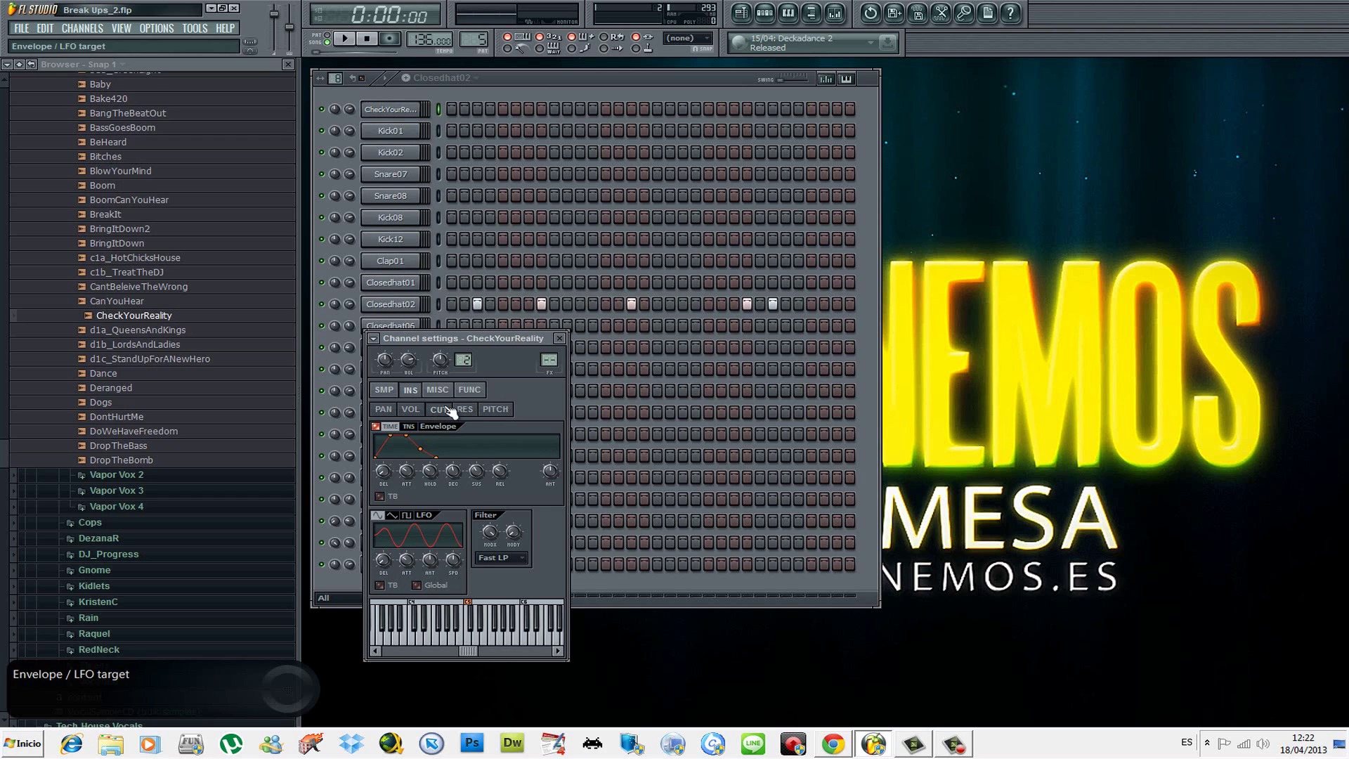
pyautogui.press('q')
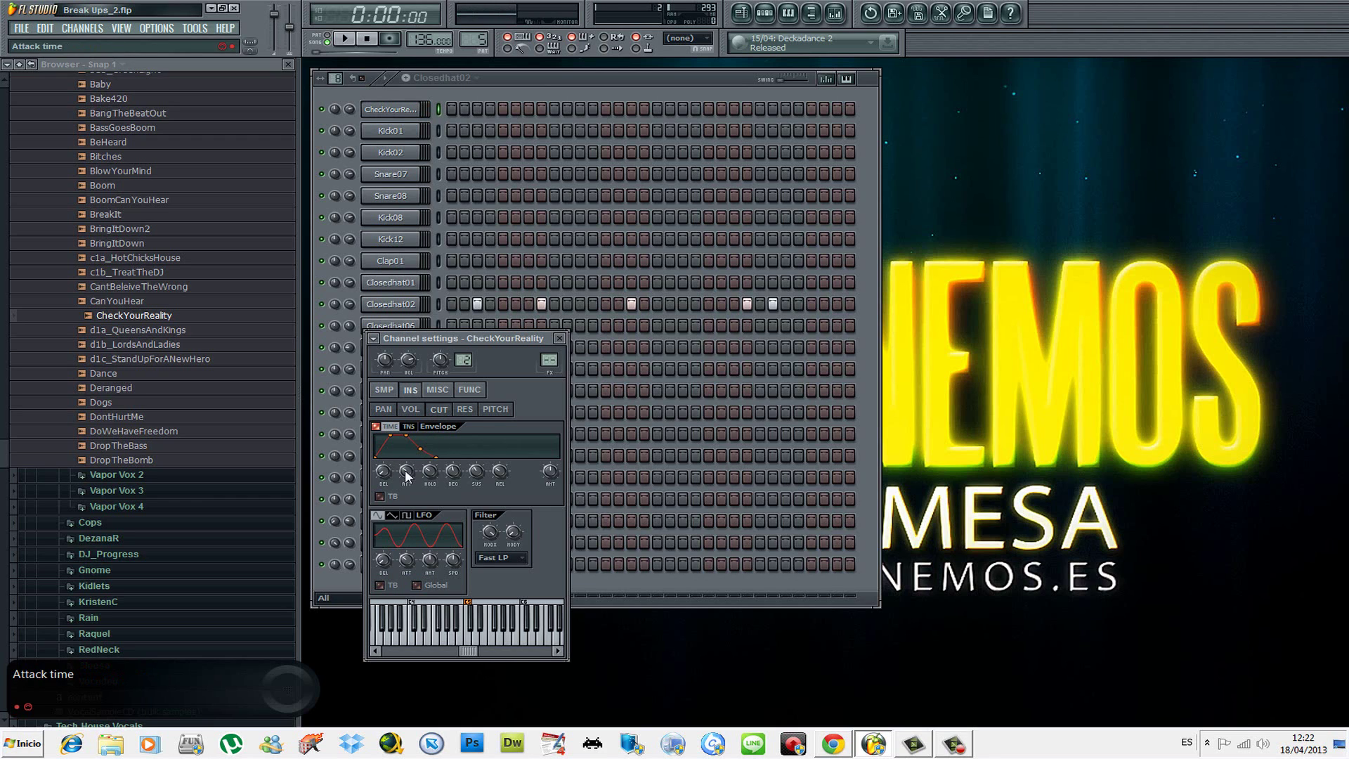
# Step: Reshape the cutoff envelope with a shorter attack, longer hold and lower sustain, and audition the sample at C5
pyautogui.moveTo(406, 476); pyautogui.dragTo(406, 468)
pyautogui.moveTo(407, 473); pyautogui.dragTo(477, 465)
pyautogui.press('q')
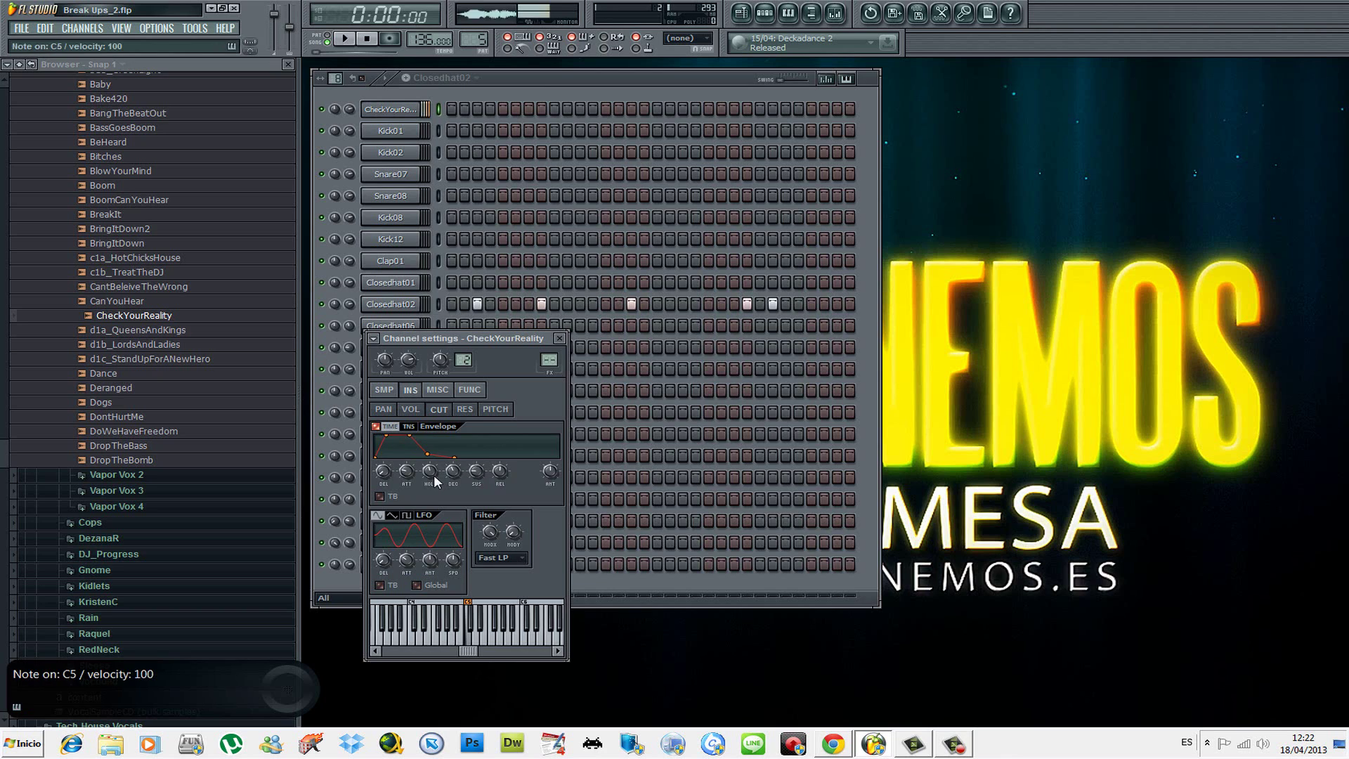
pyautogui.press('q')
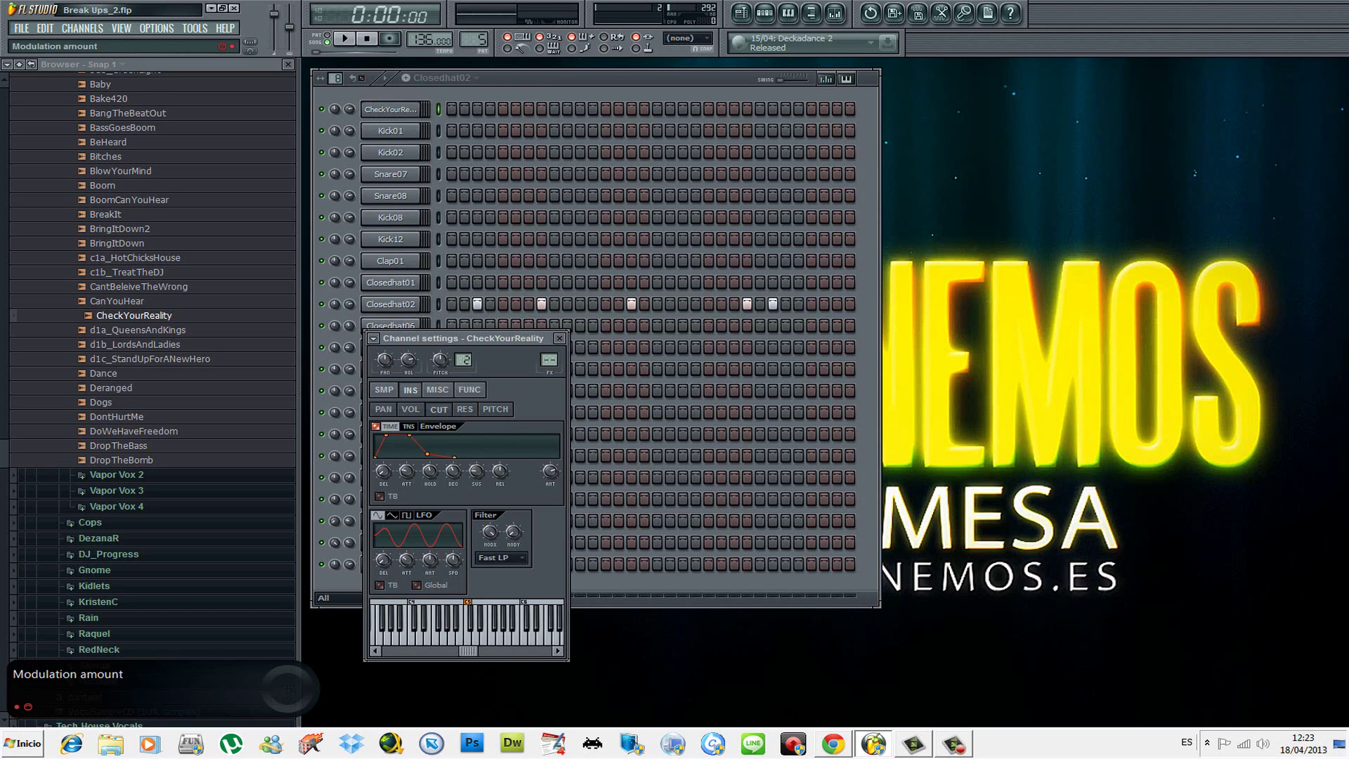
# Step: Audition the CheckYourReality sample repeatedly at different pitches to hear the cutoff envelope's effect
pyautogui.press('q')
pyautogui.press('q')
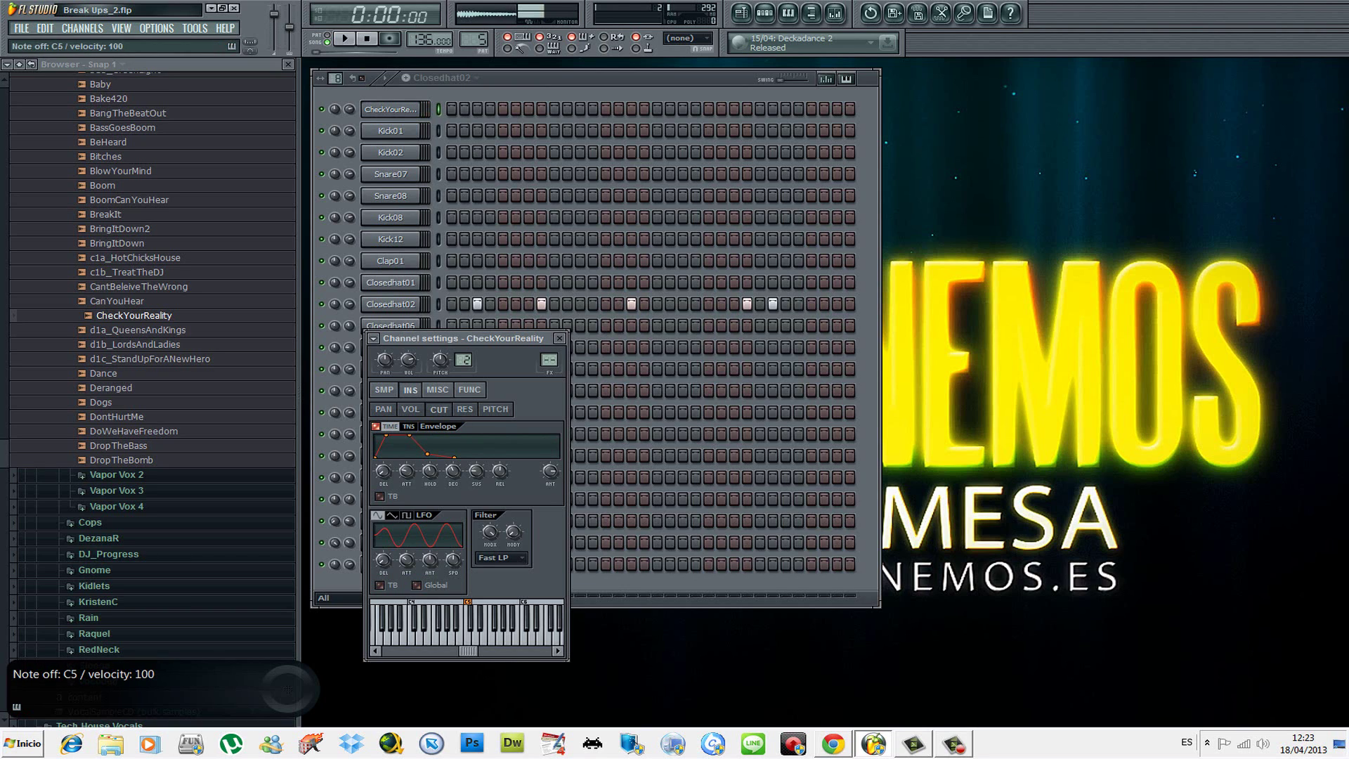
pyautogui.press('q')
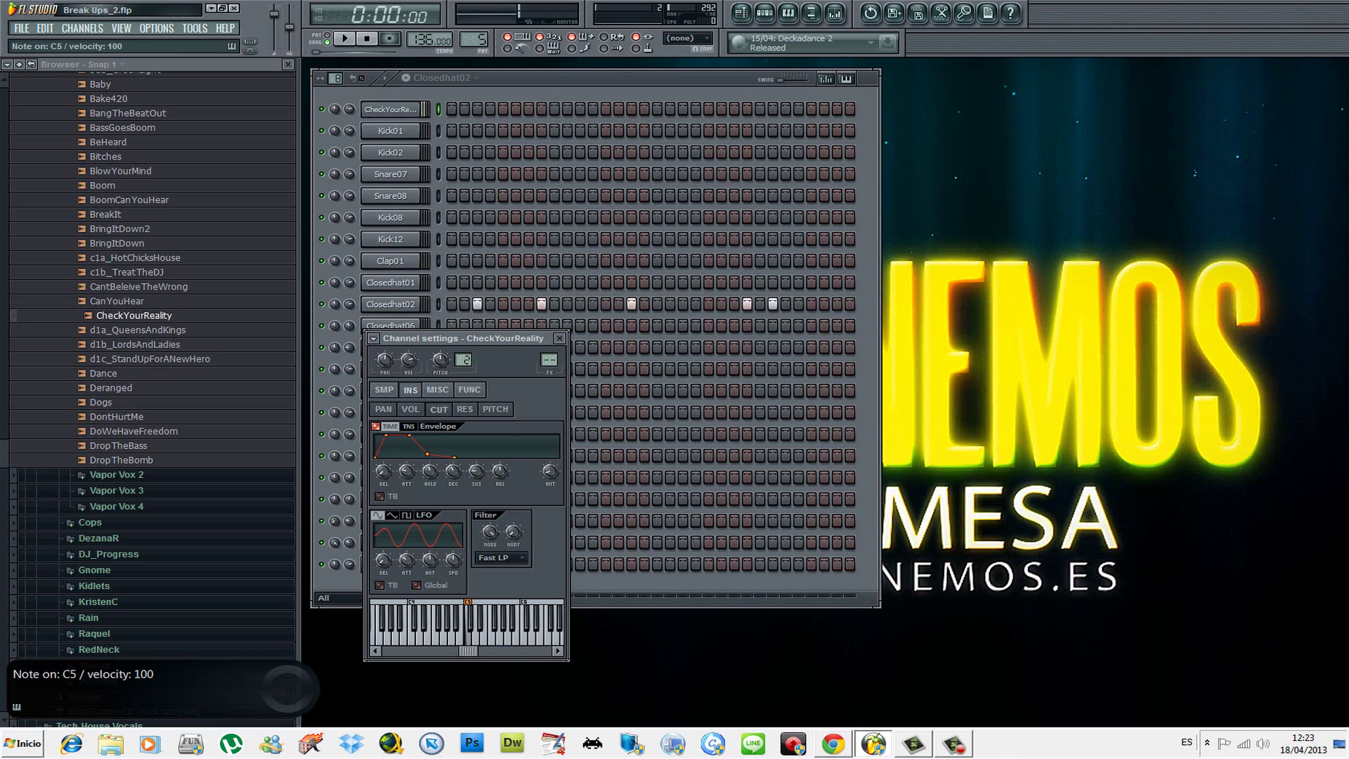
pyautogui.press('q')
pyautogui.press('q')
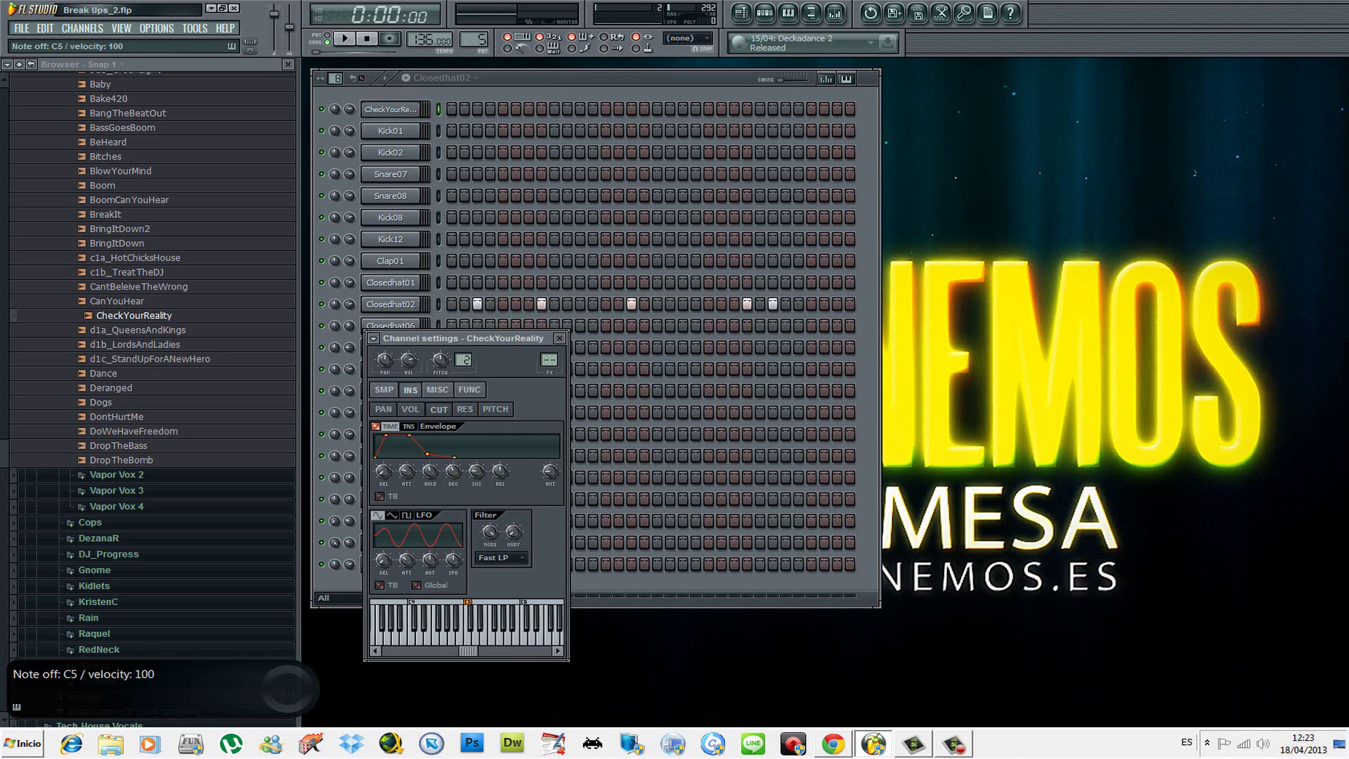
pyautogui.press('q')
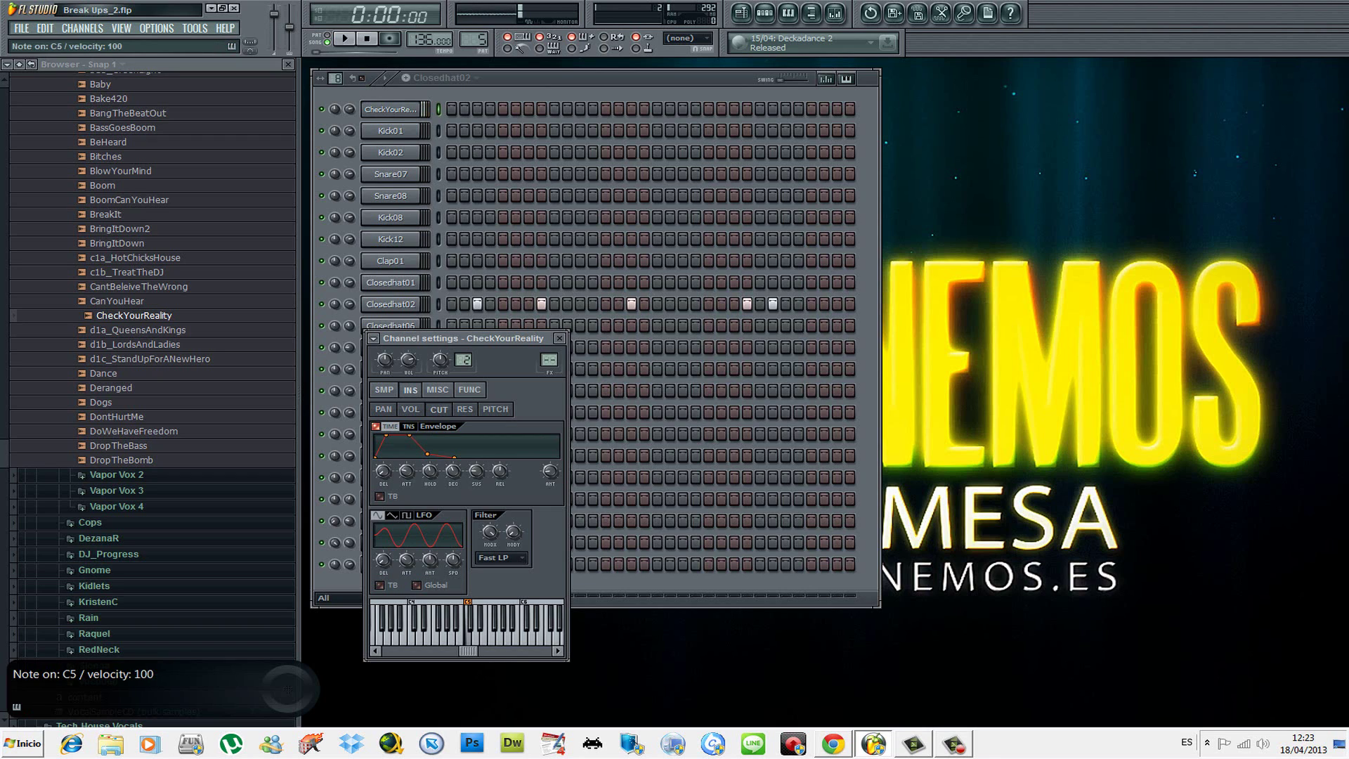
pyautogui.press('q')
pyautogui.press('q')
pyautogui.press('q')
pyautogui.press('q')
pyautogui.press('q')
pyautogui.press('q')
pyautogui.press('q')
pyautogui.press('q')
pyautogui.press('z')
pyautogui.press('z')
pyautogui.press('z')
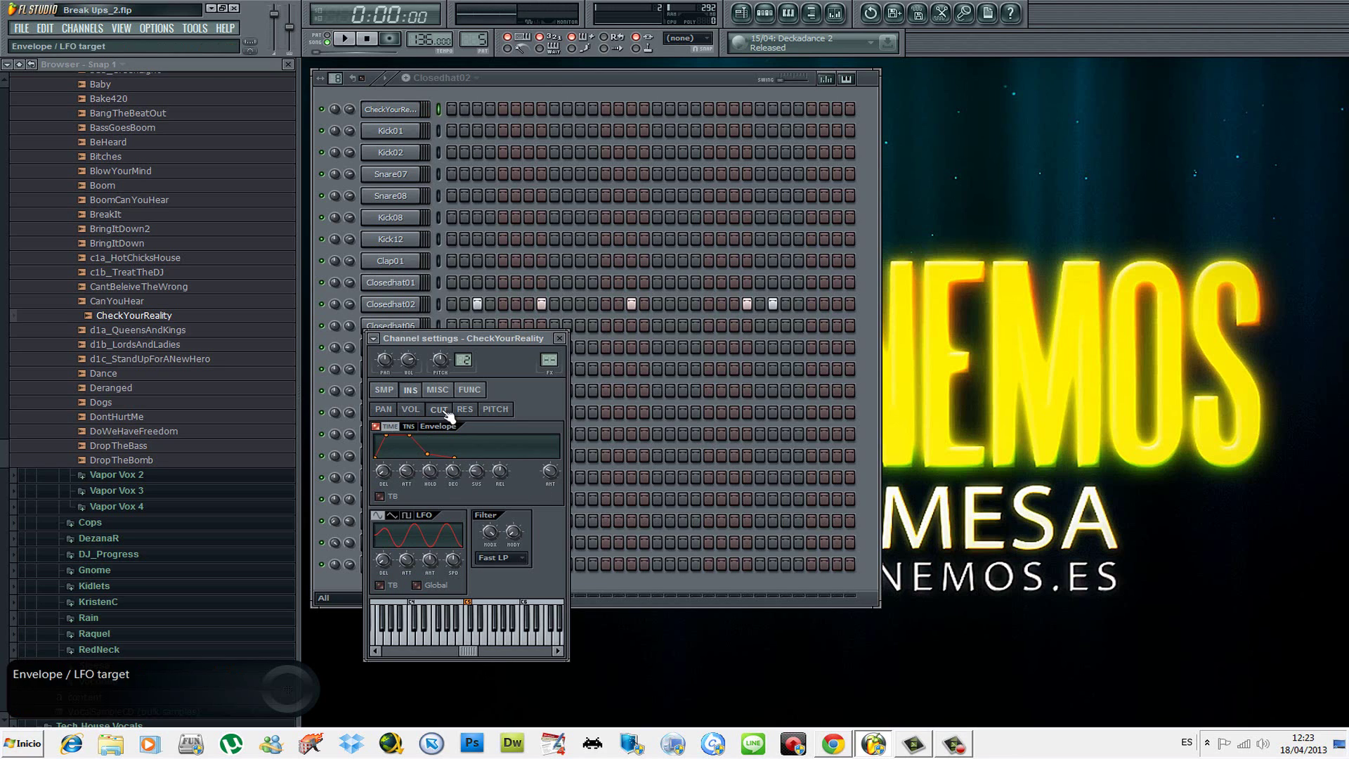
pyautogui.press('z')
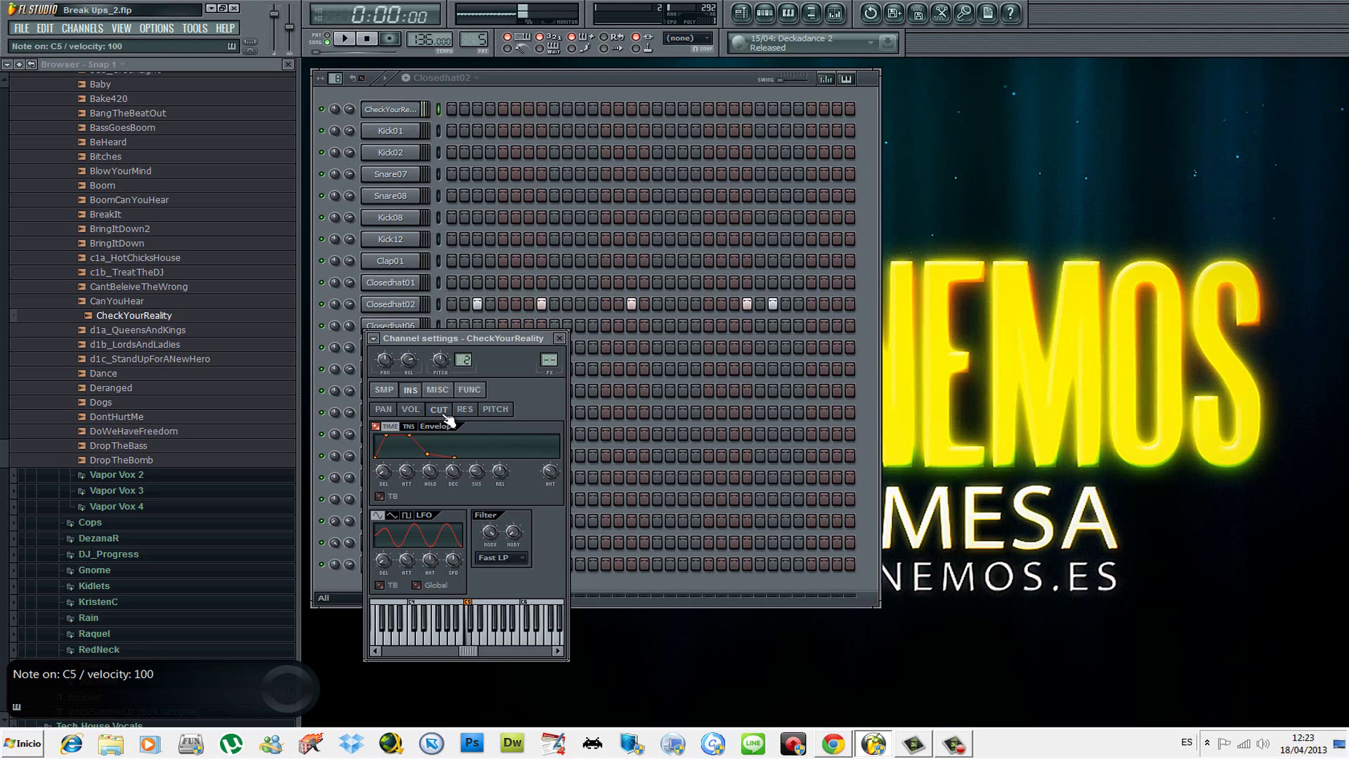
pyautogui.press('z')
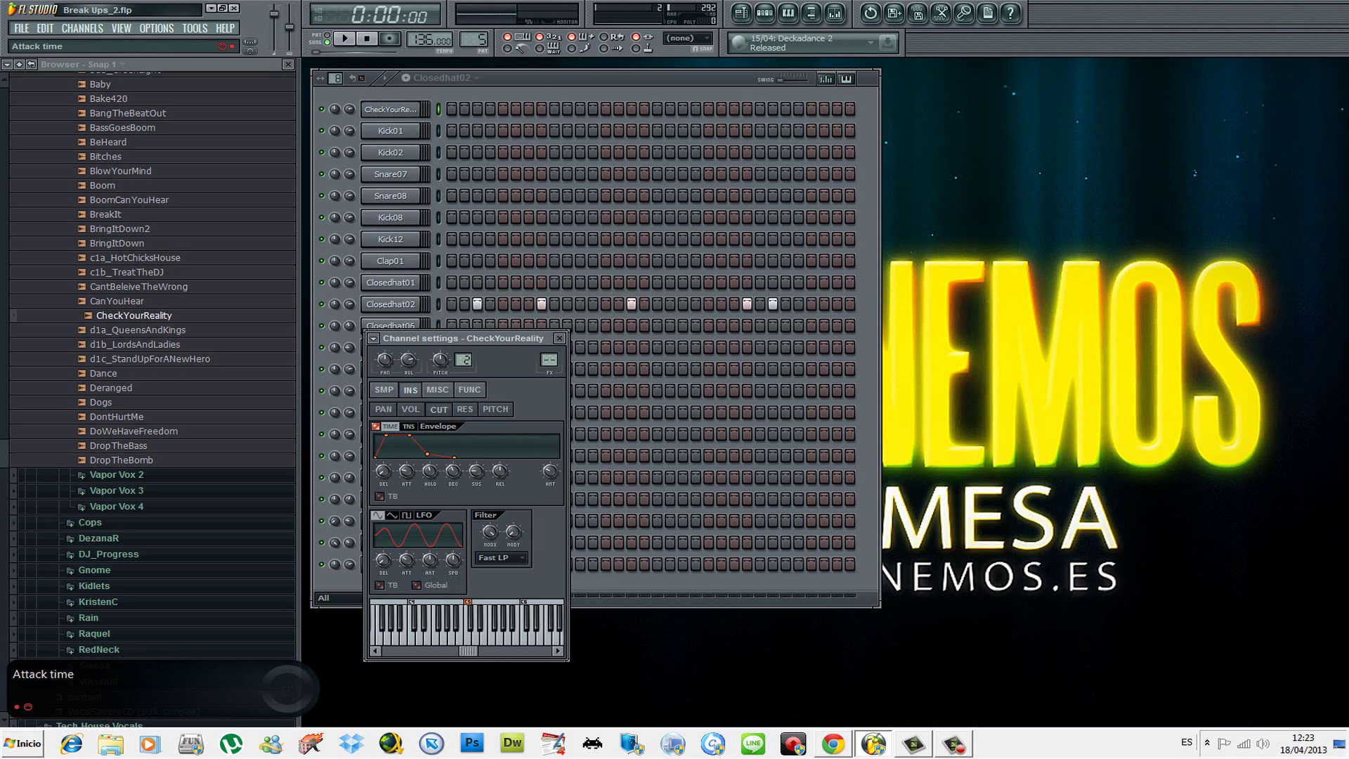
# Step: Try longer and shorter attack times on the cutoff envelope while auditioning the sample
pyautogui.moveTo(406, 471); pyautogui.dragTo(406, 465)
pyautogui.press('z')
pyautogui.moveTo(406, 470)
pyautogui.mouseDown()
pyautogui.moveTo(412, 457)
pyautogui.moveTo(411, 479)
pyautogui.mouseUp()
pyautogui.press('q')
pyautogui.press('q')
pyautogui.press('q')
# Step: Compare the volume envelope with the cutoff envelope and audition the sample with the cutoff settings
pyautogui.click(410, 409)
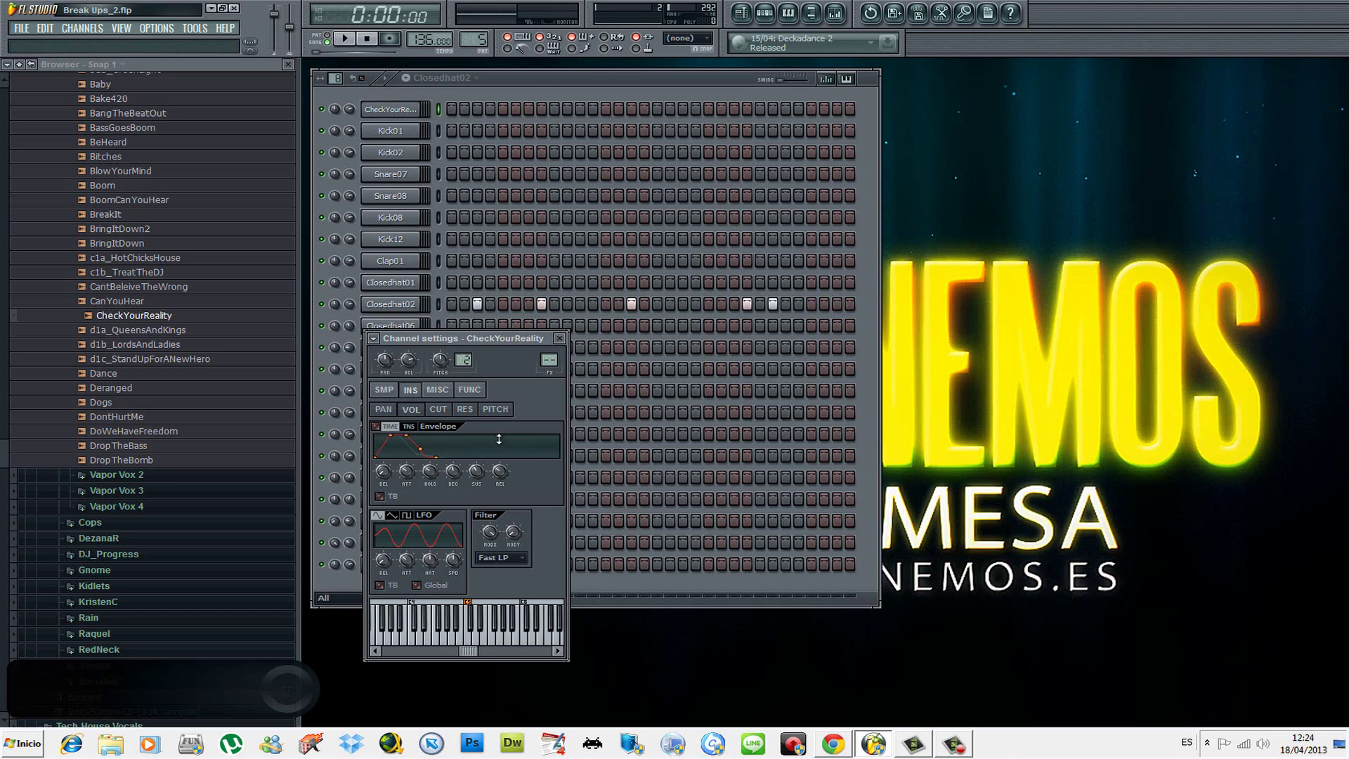
pyautogui.click(438, 408)
pyautogui.press('q')
pyautogui.press('q')
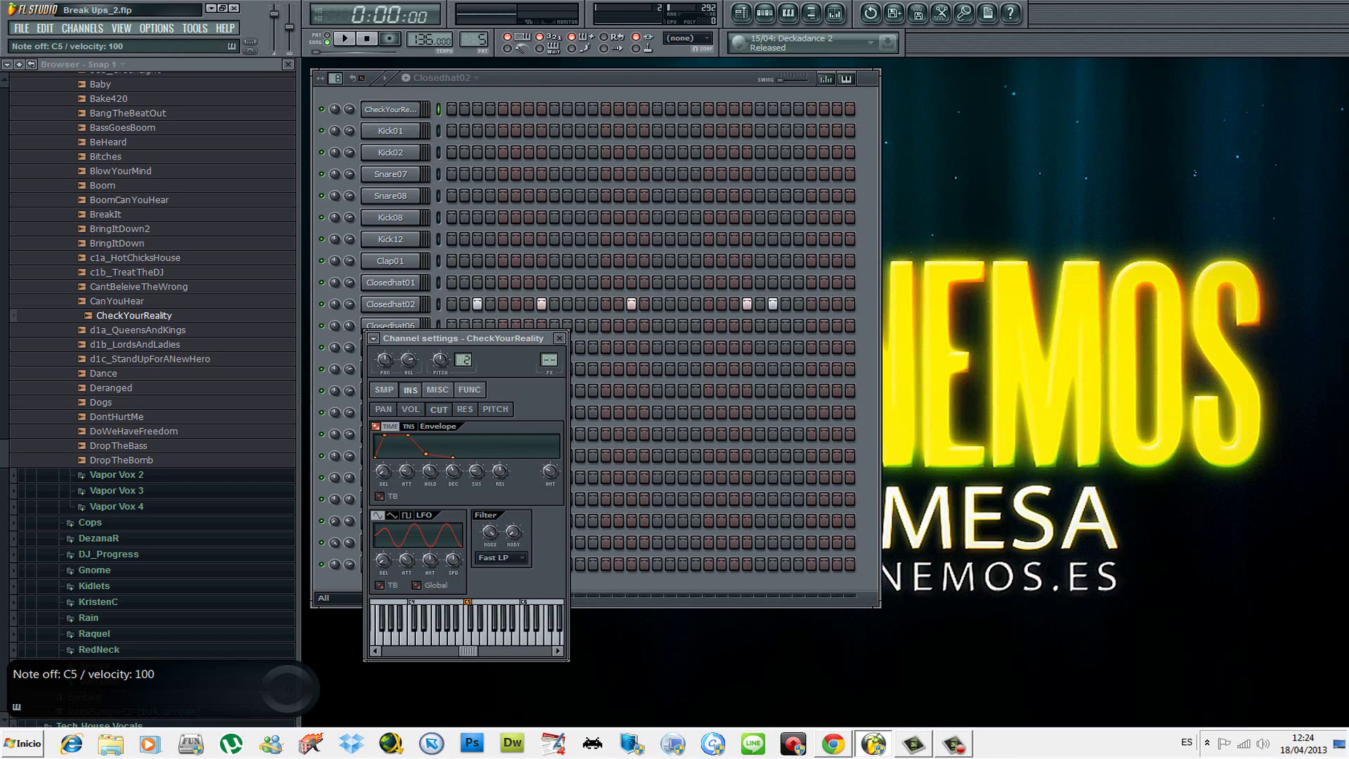
# Step: Lengthen the cutoff envelope's attack time slightly and audition the sample at C5
pyautogui.moveTo(406, 471); pyautogui.dragTo(406, 468)
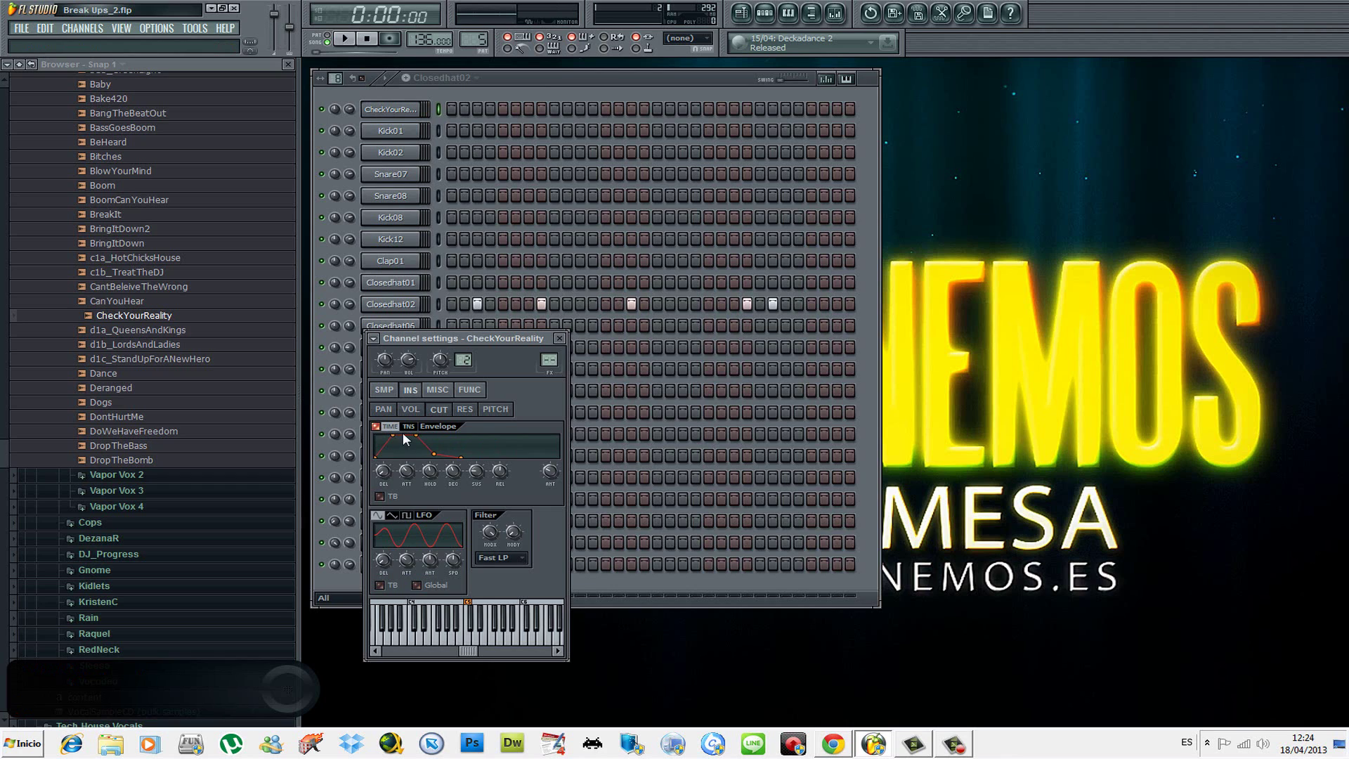
pyautogui.press('q')
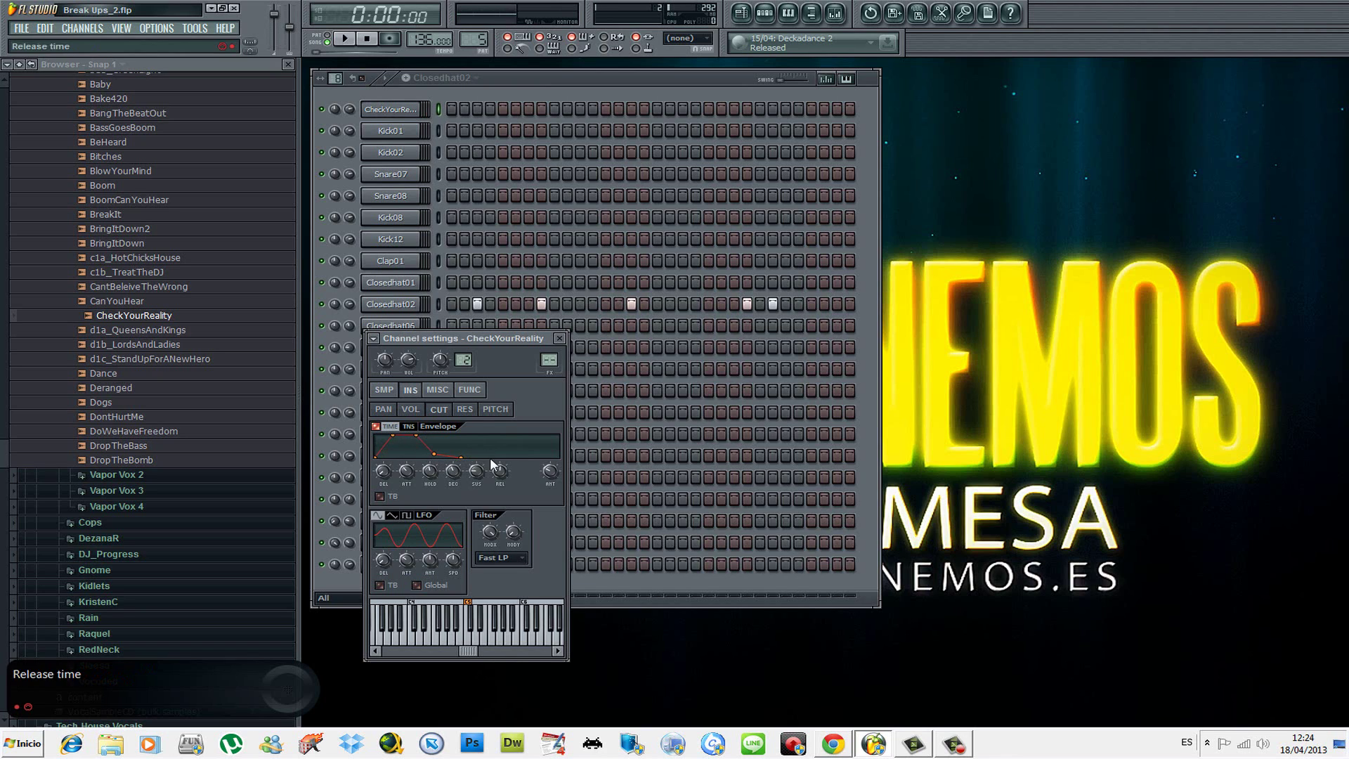
pyautogui.press('q')
pyautogui.press('q')
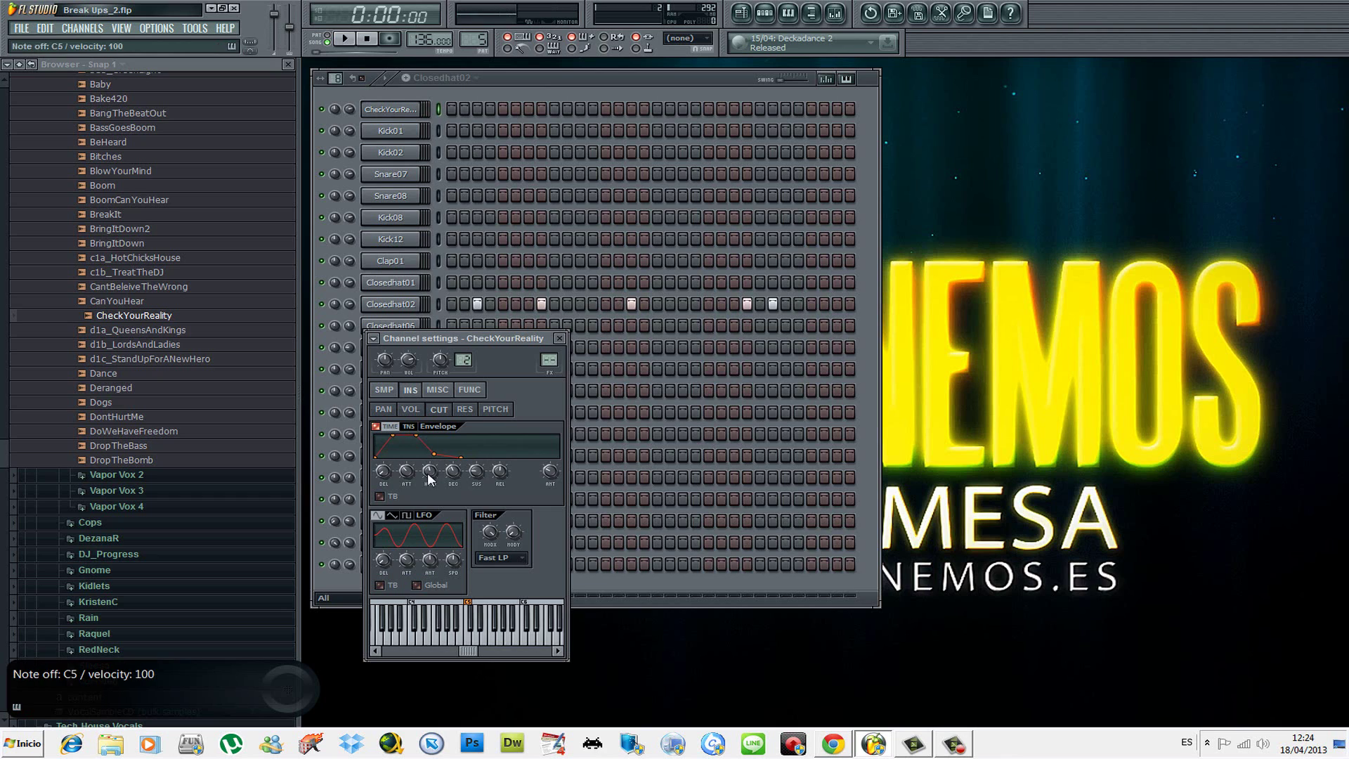
# Step: Shorten the decay time of the cutoff envelope and audition the sample at C5
pyautogui.press('q')
pyautogui.press('q')
pyautogui.moveTo(455, 471)
pyautogui.mouseDown()
pyautogui.moveTo(430, 476)
pyautogui.moveTo(453, 476)
pyautogui.mouseUp()
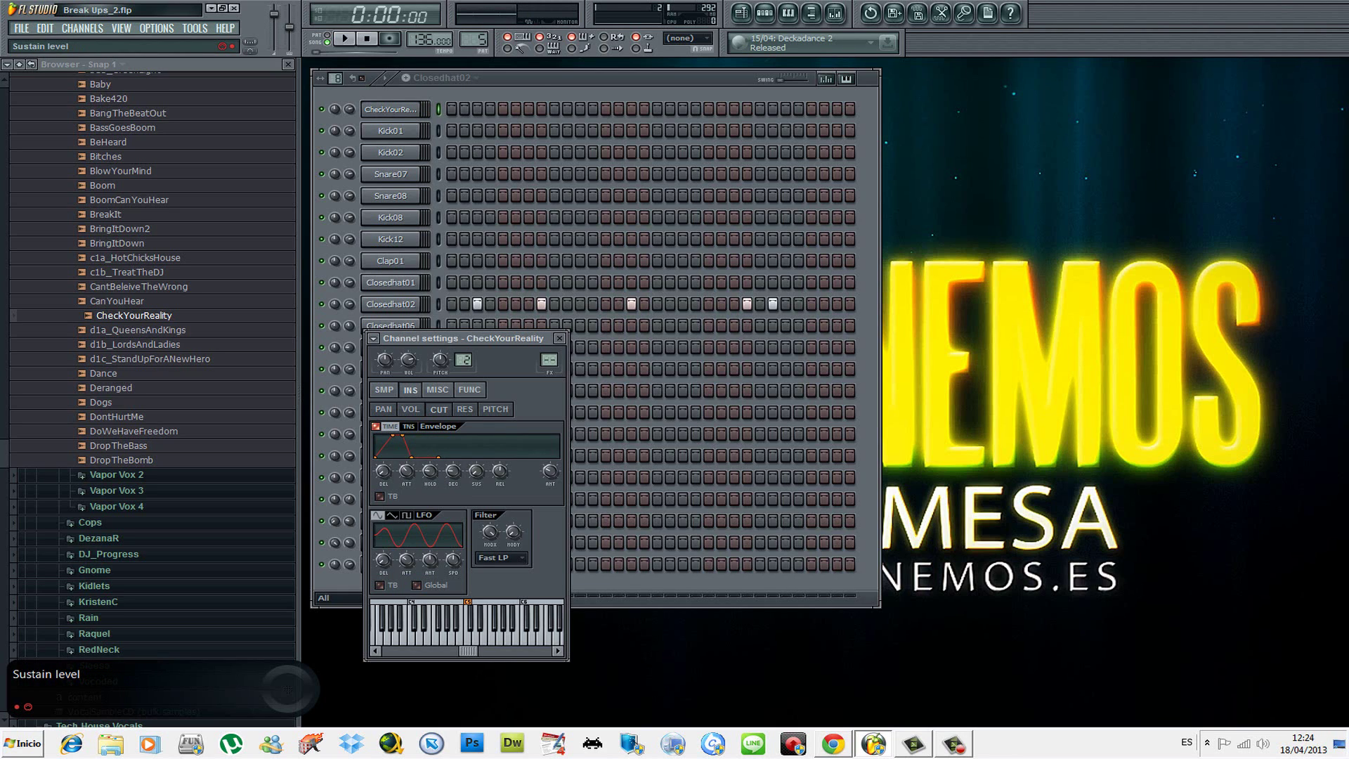
pyautogui.press('q')
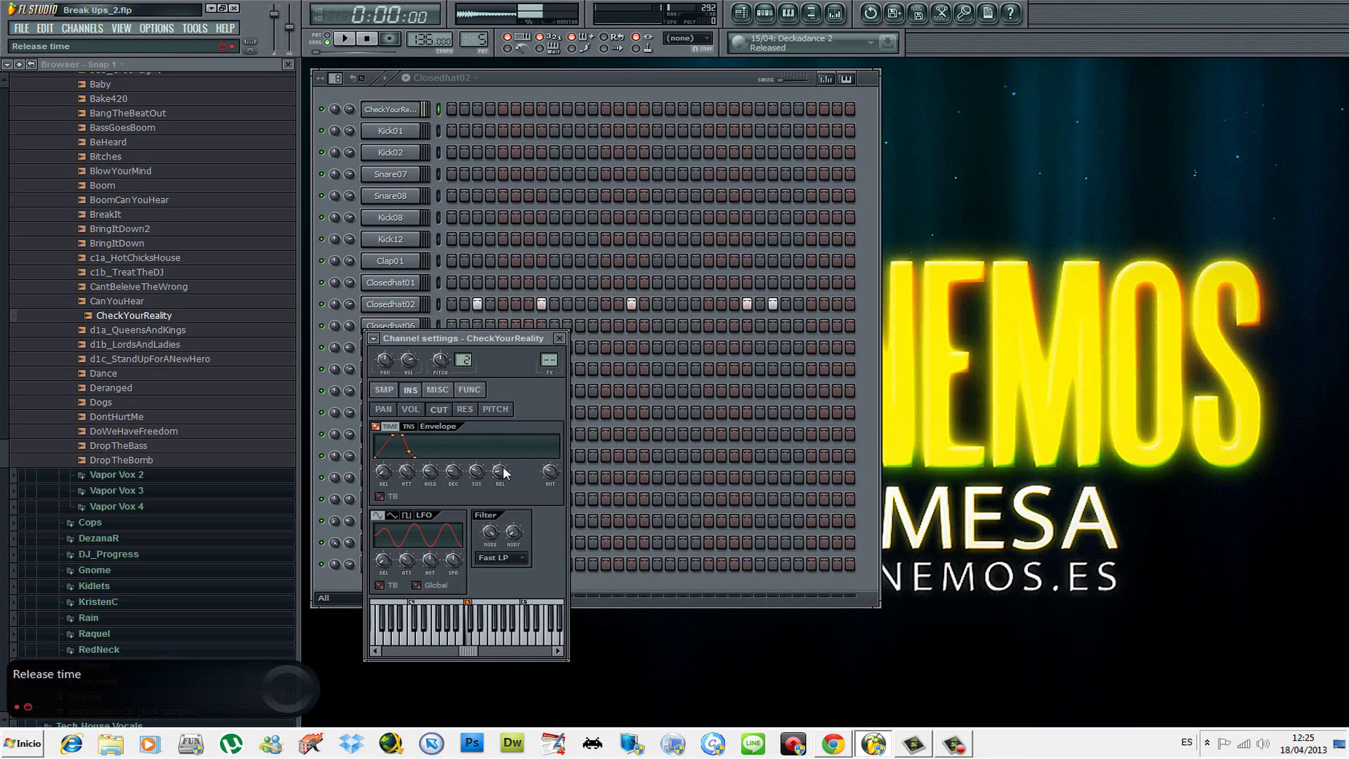
pyautogui.press('q')
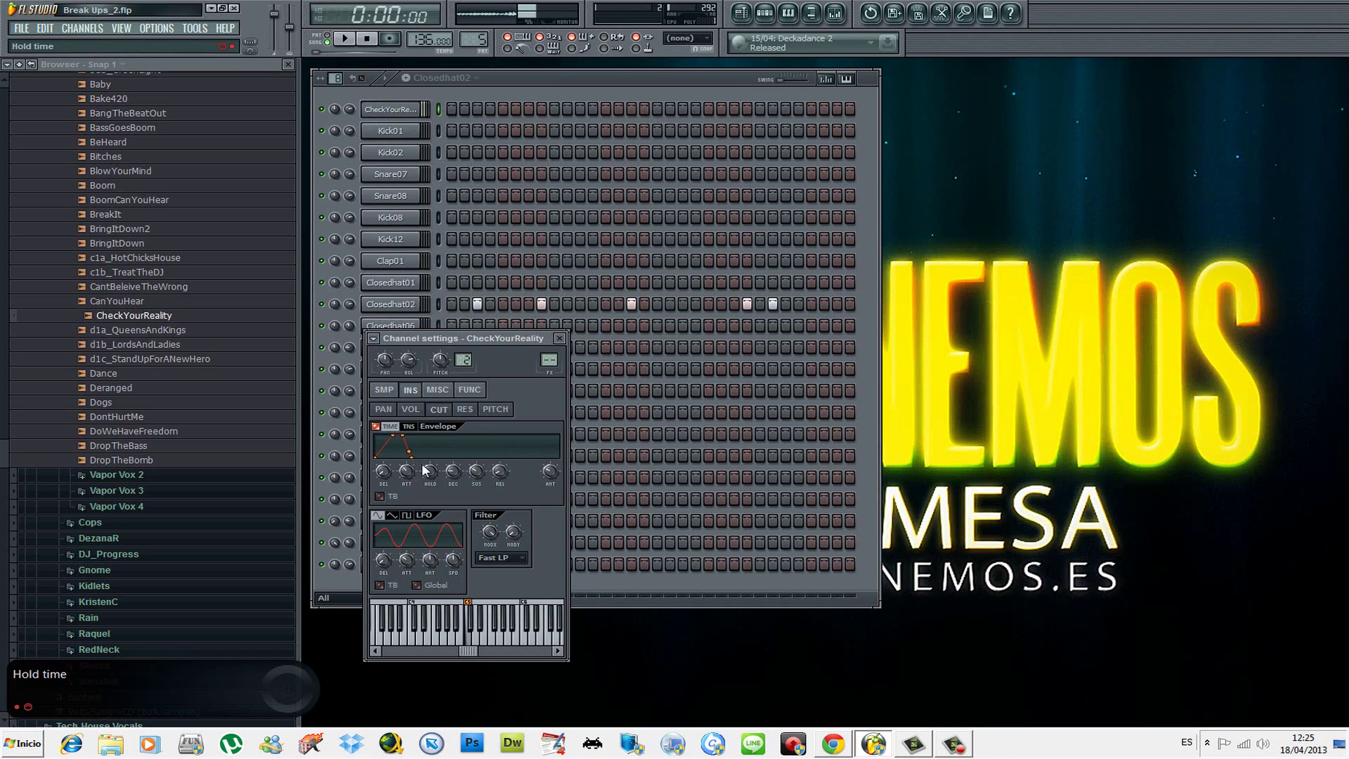
pyautogui.press('q')
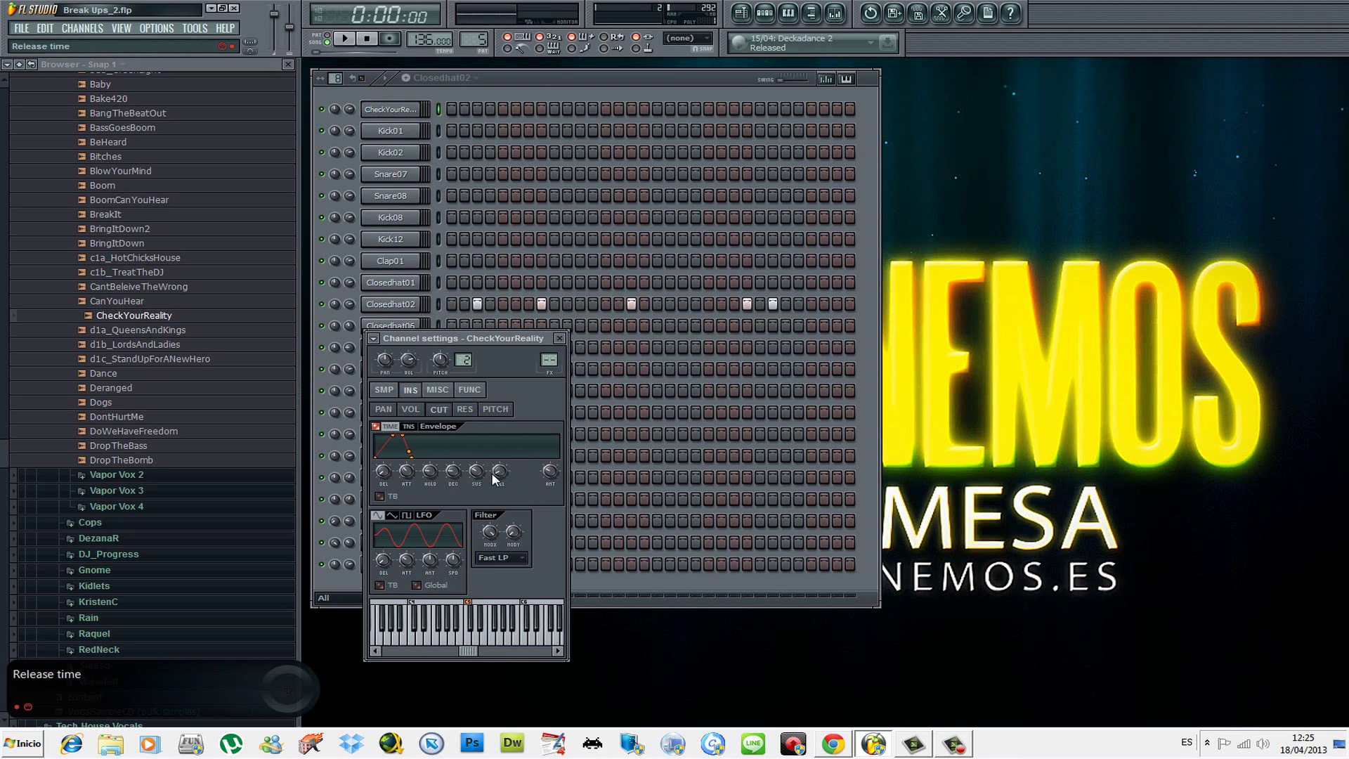
# Step: Trim the cutoff envelope's sustain and release, lengthen its hold time, and audition the sample at C5
pyautogui.moveTo(477, 471); pyautogui.dragTo(477, 484)
pyautogui.press('q')
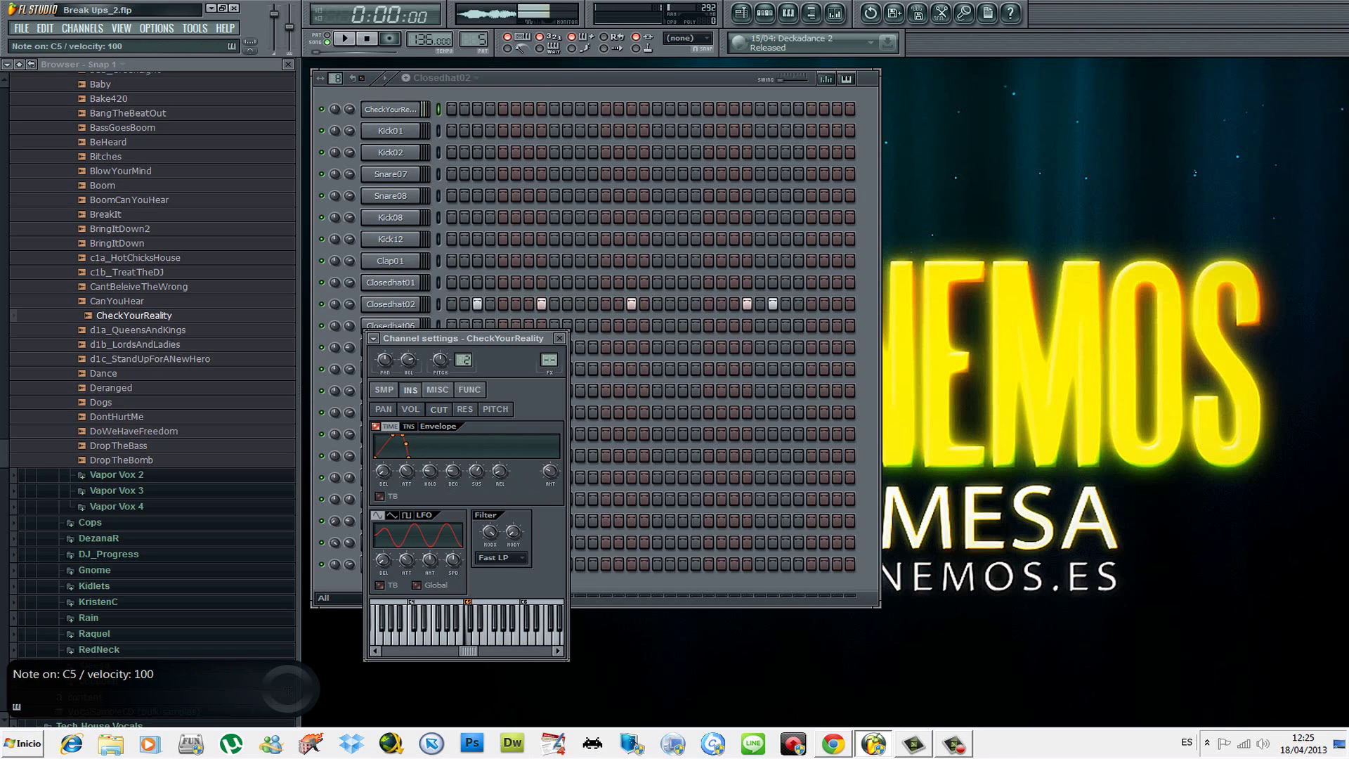
pyautogui.press('q')
pyautogui.press('q')
pyautogui.moveTo(440, 480); pyautogui.dragTo(440, 465)
pyautogui.press('q')
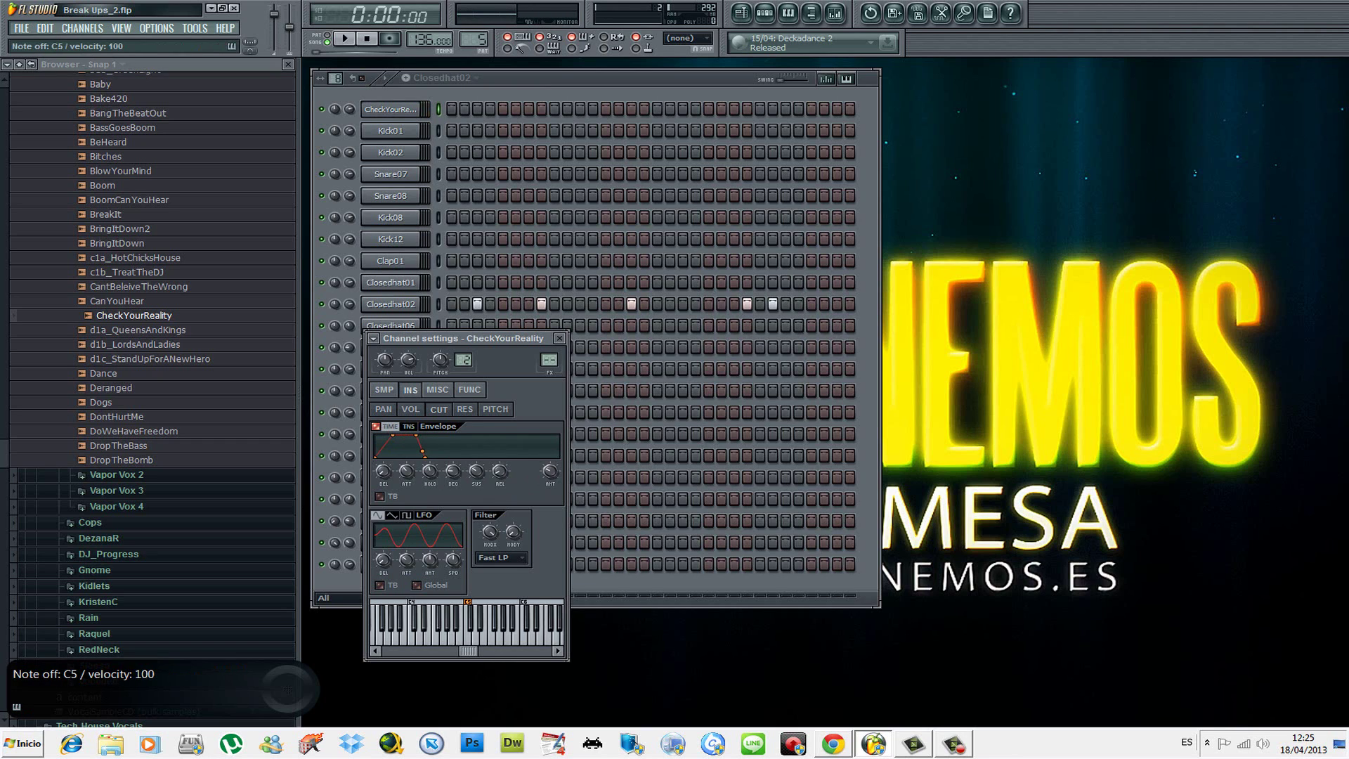
pyautogui.press('q')
# Step: Shorten the cutoff envelope's attack and hold times and audition the sample at C5
pyautogui.moveTo(407, 480); pyautogui.dragTo(408, 494)
pyautogui.press('q')
pyautogui.press('q')
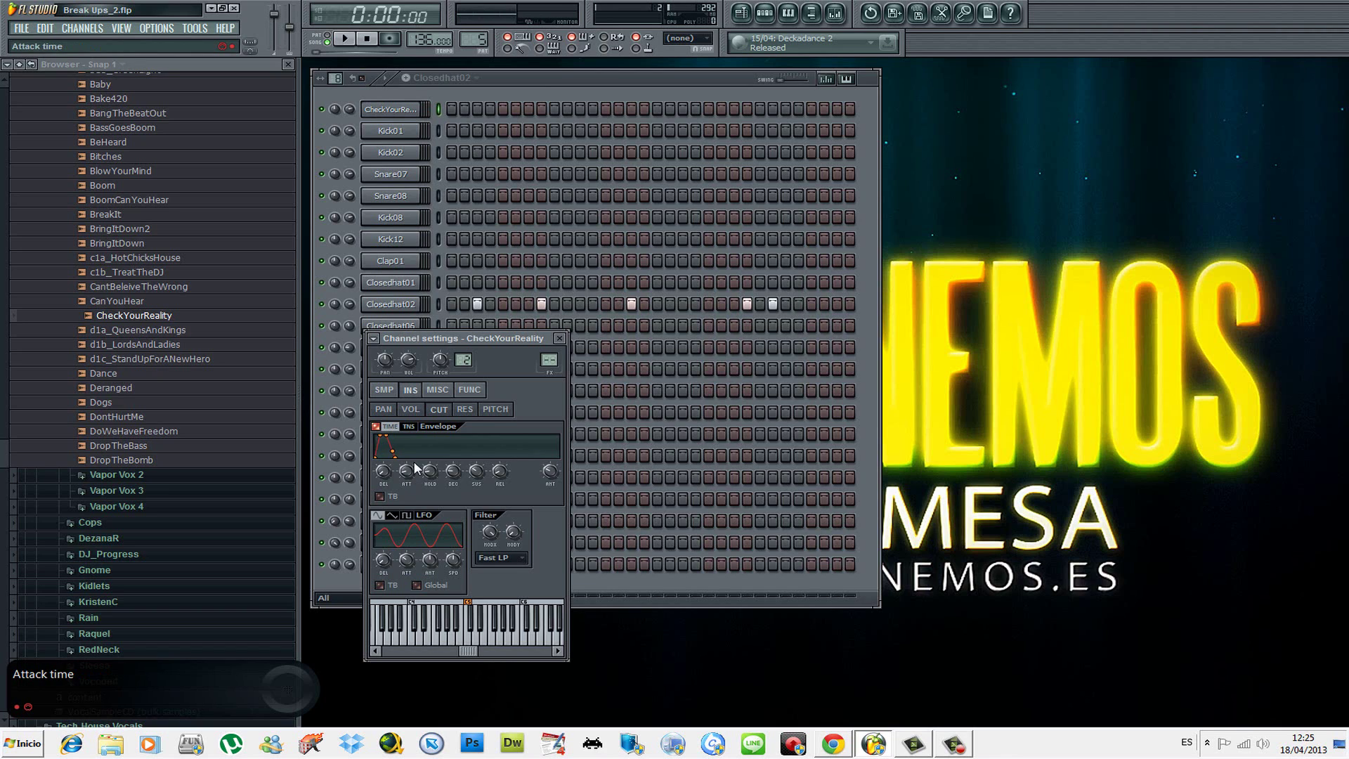
pyautogui.moveTo(405, 470); pyautogui.dragTo(429, 468)
pyautogui.press('q')
pyautogui.press('q')
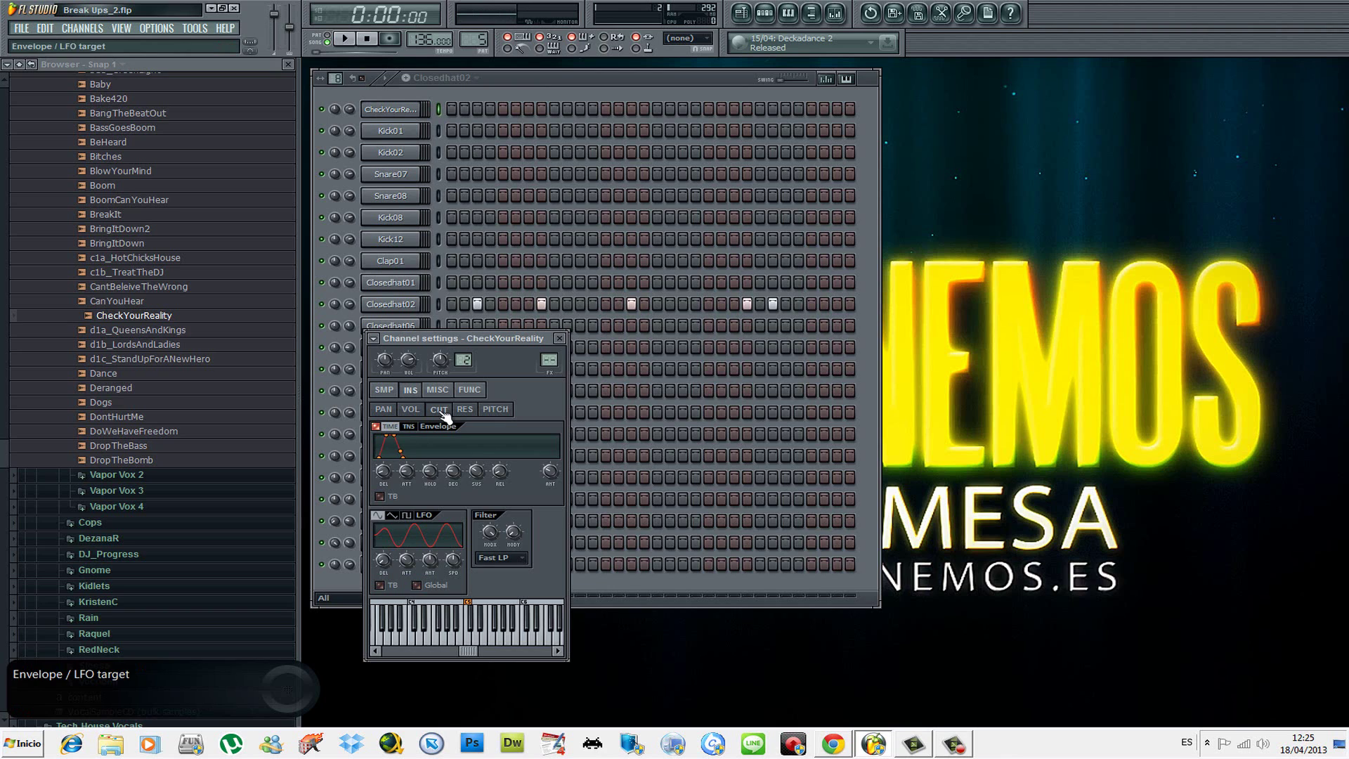
pyautogui.press('q')
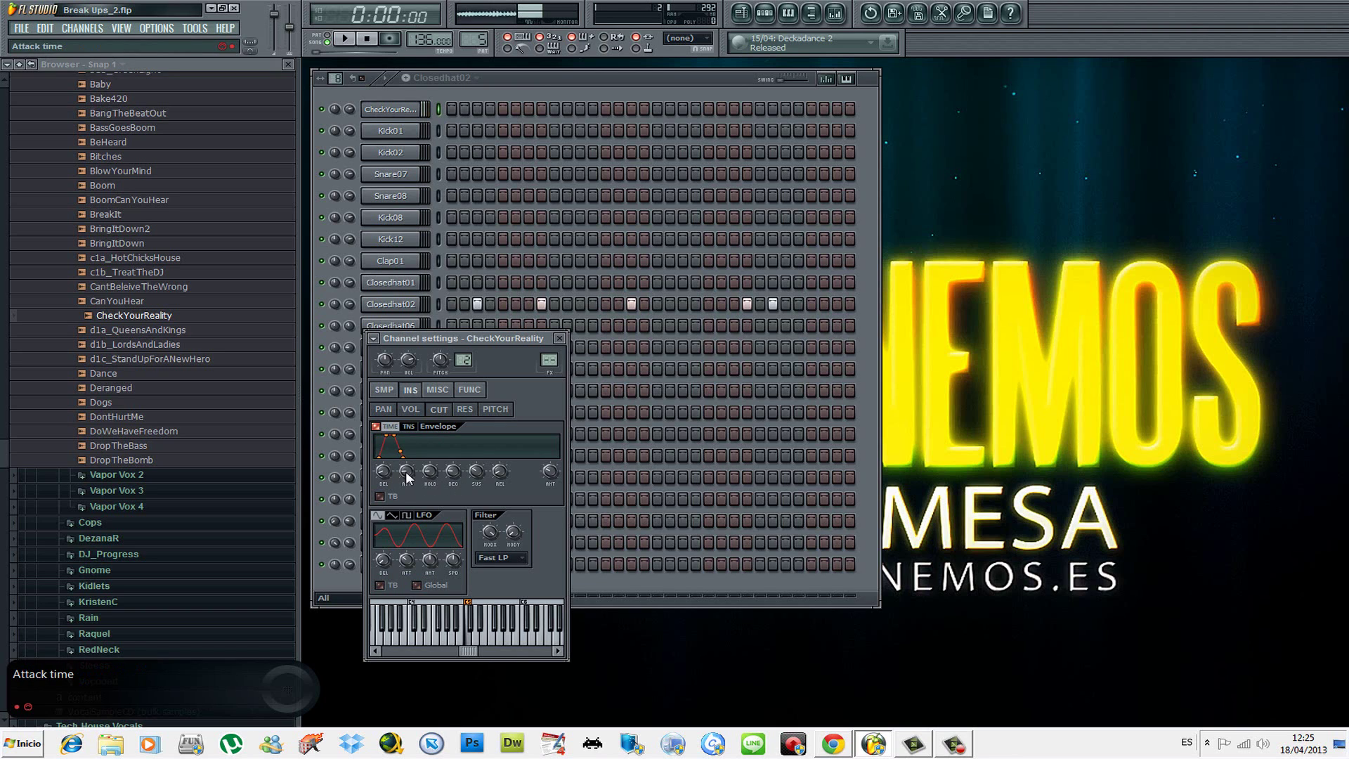
# Step: Adjust the cutoff envelope's predelay time while auditioning the sample
pyautogui.moveTo(377, 470); pyautogui.dragTo(385, 478)
pyautogui.press('q')
pyautogui.press('q')
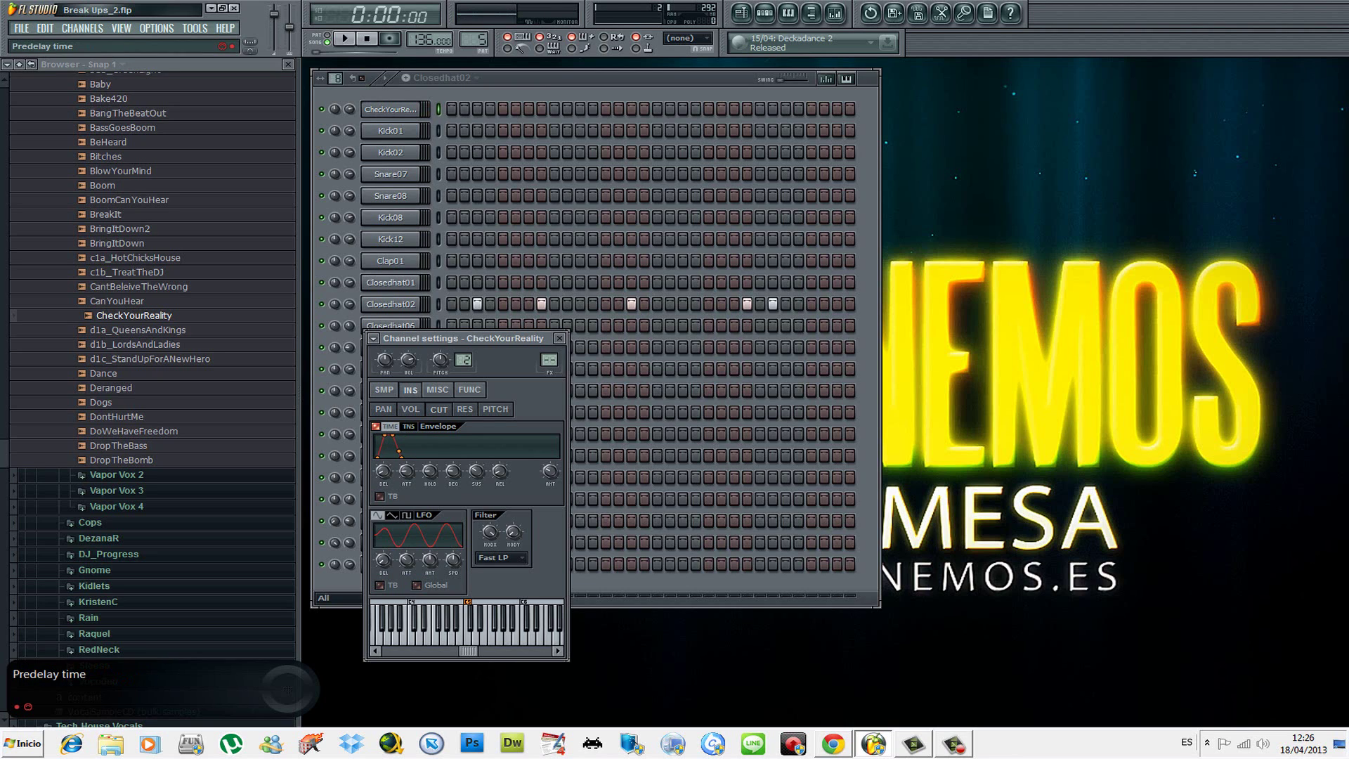
pyautogui.moveTo(384, 477); pyautogui.dragTo(384, 472)
pyautogui.moveTo(385, 472); pyautogui.dragTo(384, 468)
# Step: Enable the volume envelope, reduce its attack time to the minimum, and audition the sample at C5
pyautogui.click(413, 409)
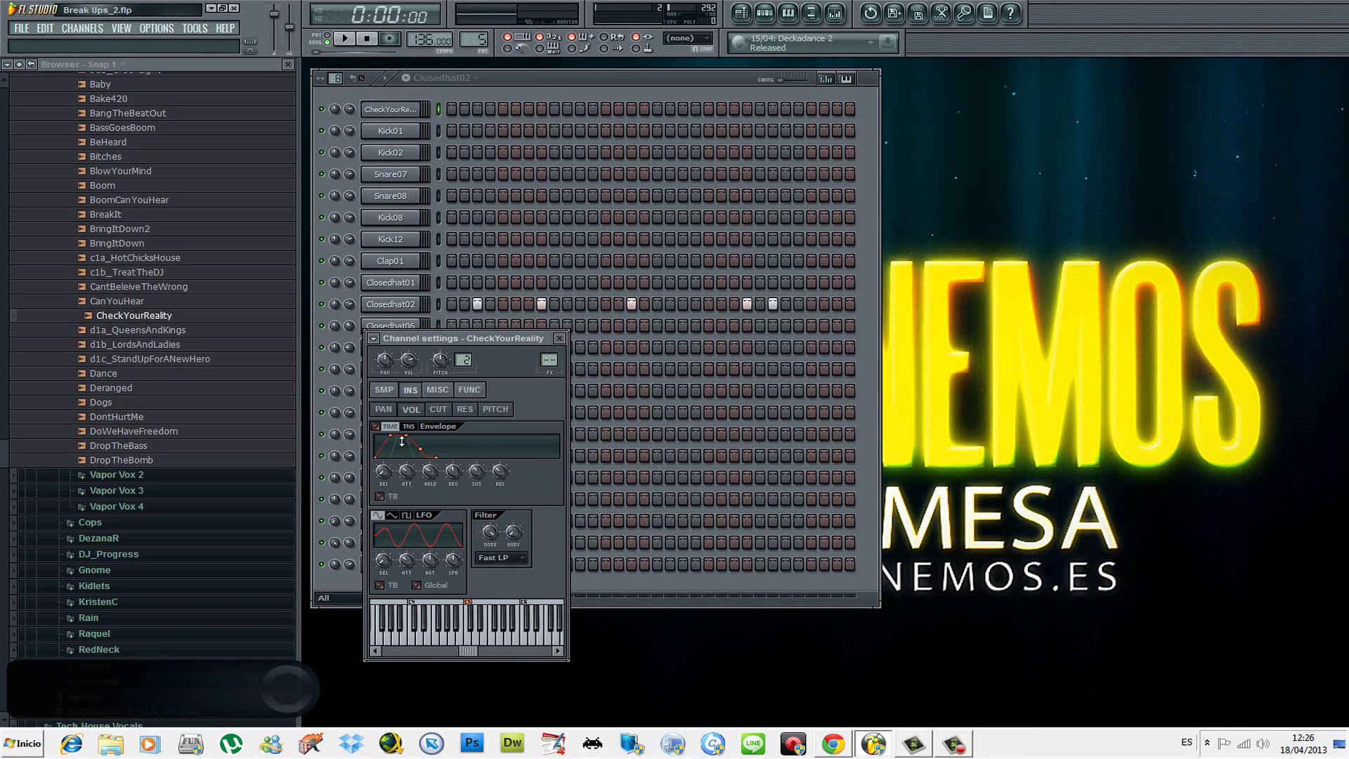
pyautogui.click(376, 427)
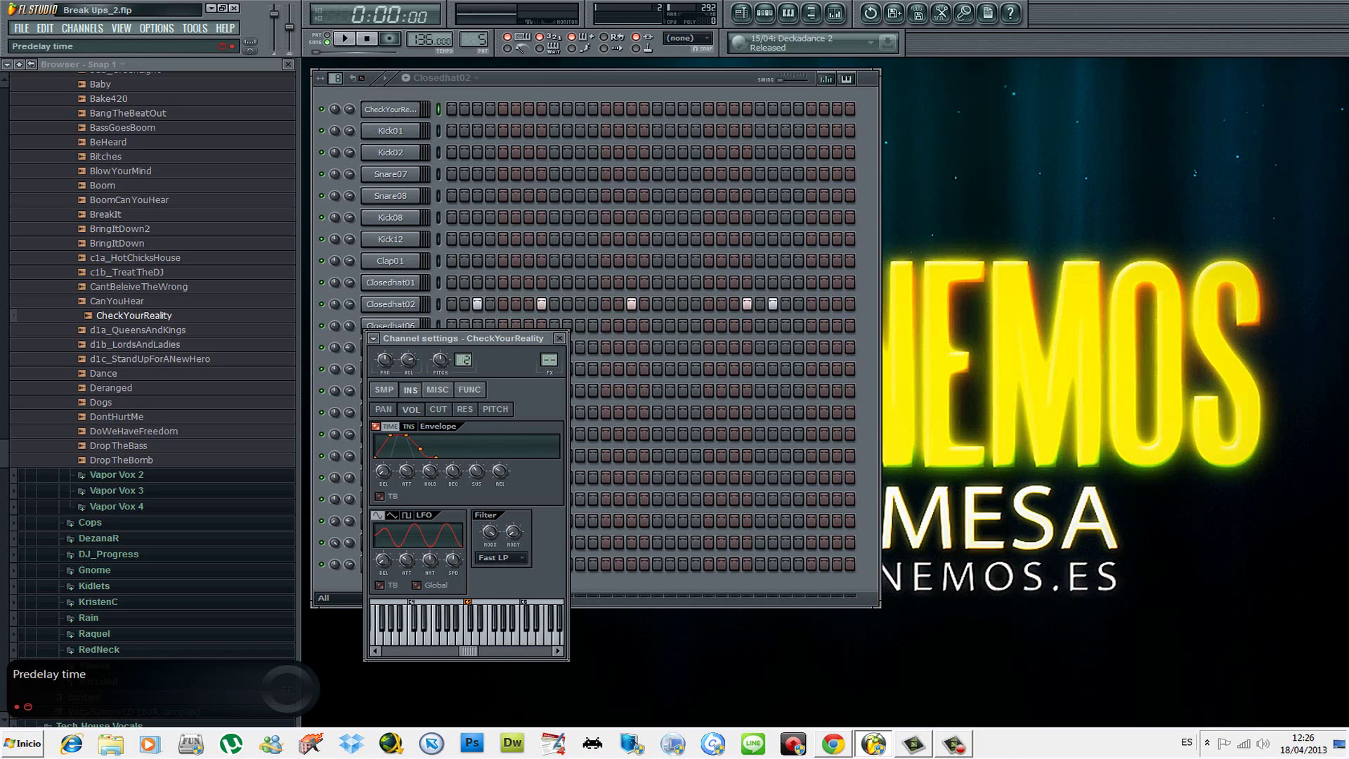
pyautogui.moveTo(405, 468)
pyautogui.mouseDown()
pyautogui.moveTo(404, 500)
pyautogui.moveTo(385, 454)
pyautogui.mouseUp()
pyautogui.press('z')
pyautogui.press('z')
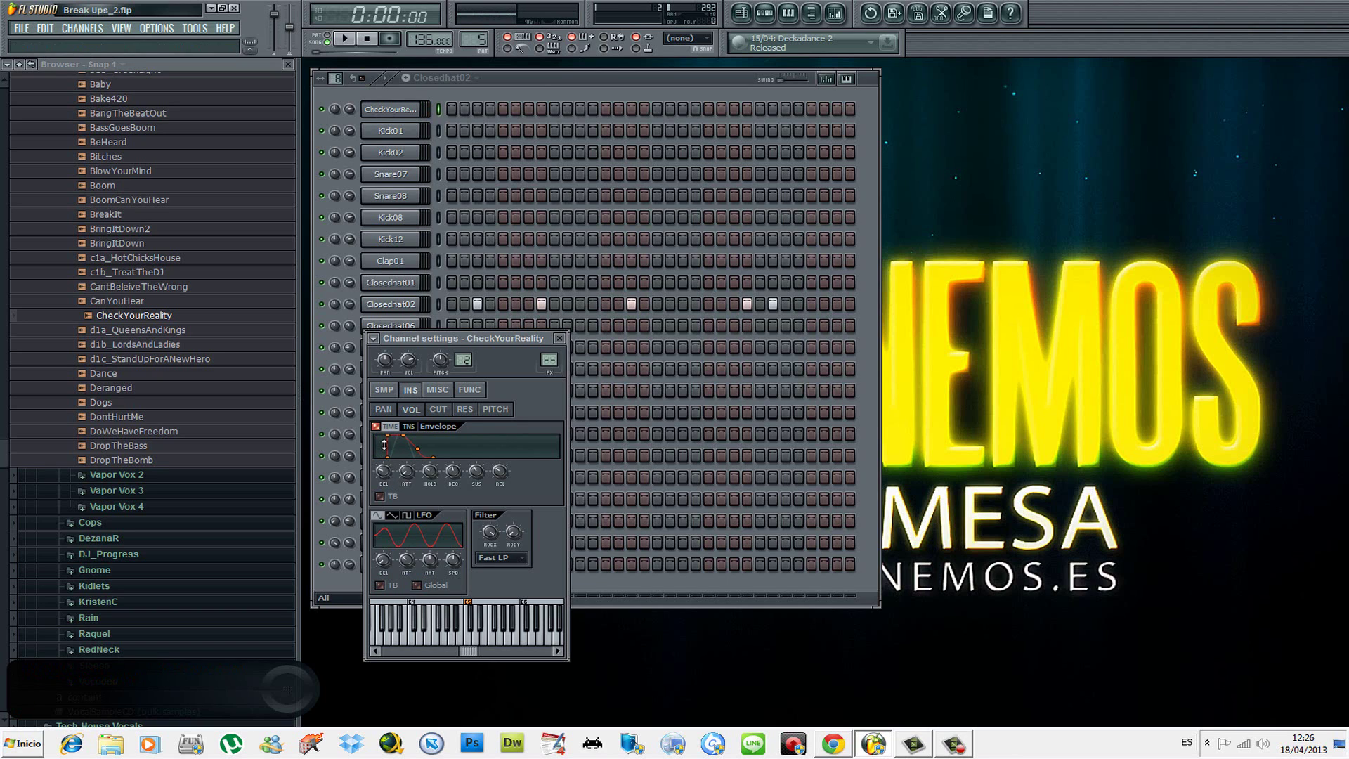
pyautogui.moveTo(387, 478); pyautogui.dragTo(387, 477)
pyautogui.press('z')
pyautogui.press('z')
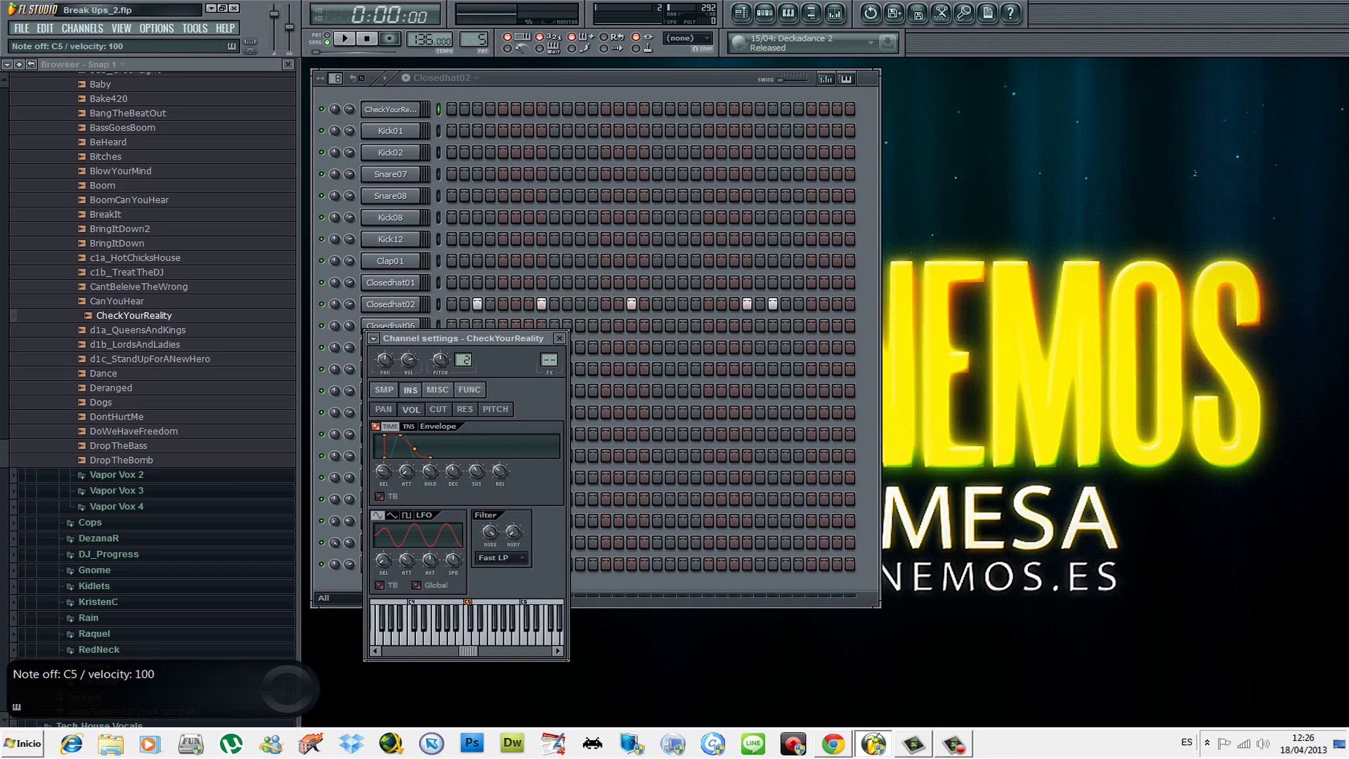
# Step: Compare the cutoff envelope with the volume envelope and audition the sample with the cutoff settings
pyautogui.click(439, 409)
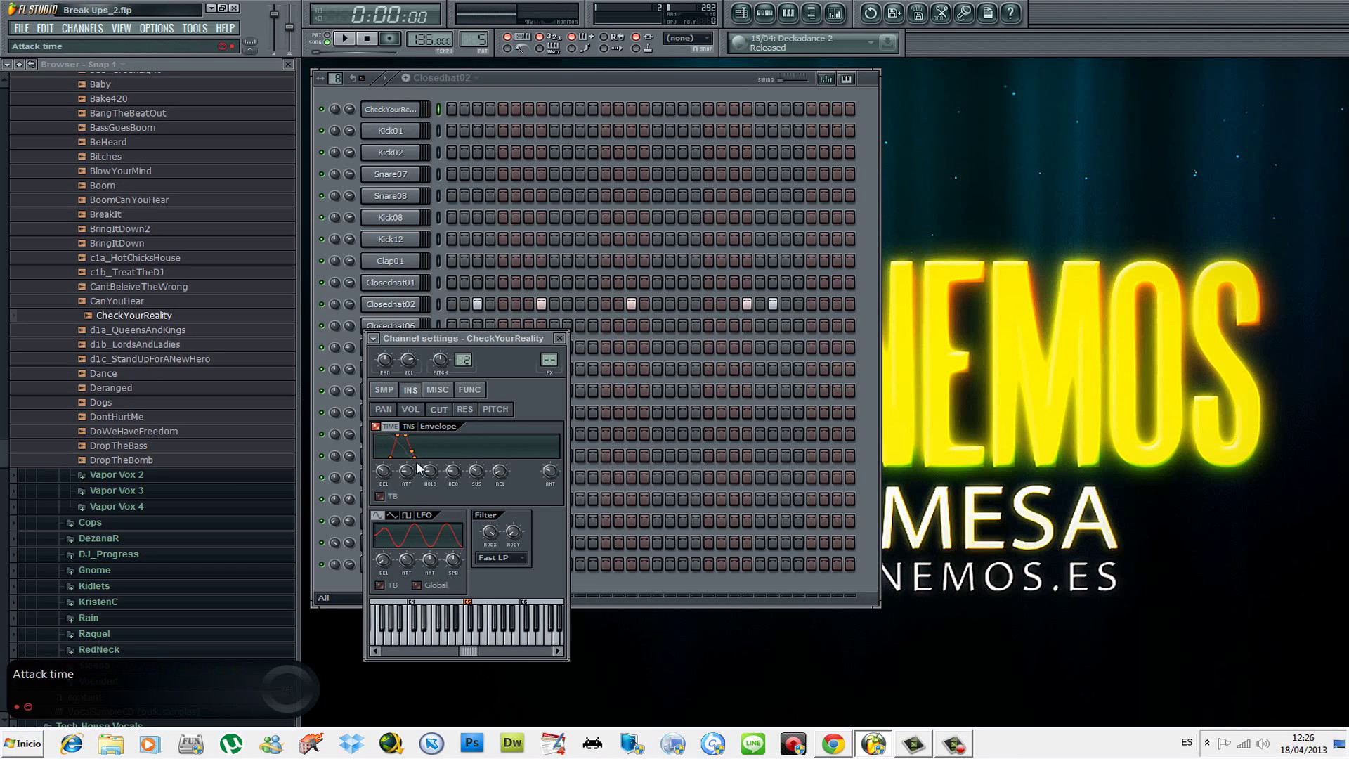
pyautogui.click(410, 409)
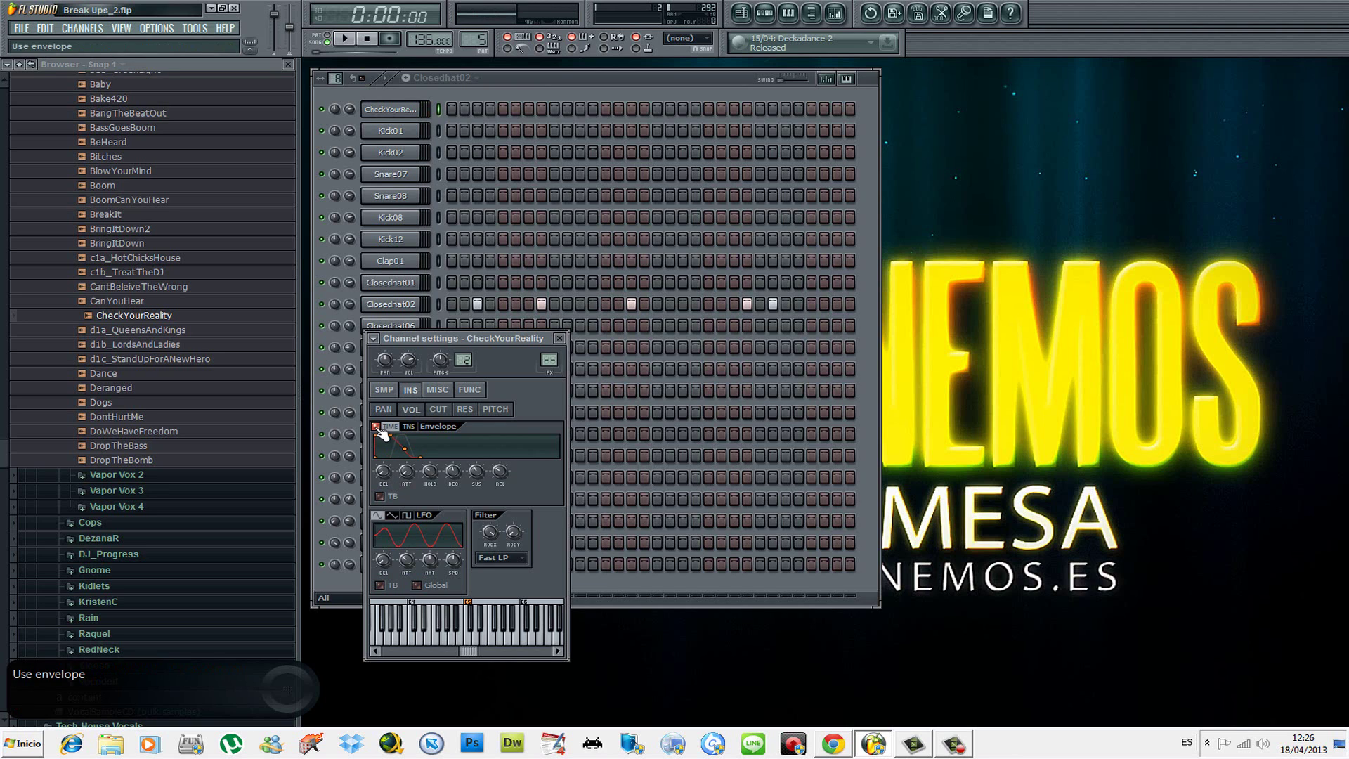
pyautogui.click(438, 409)
pyautogui.press('z')
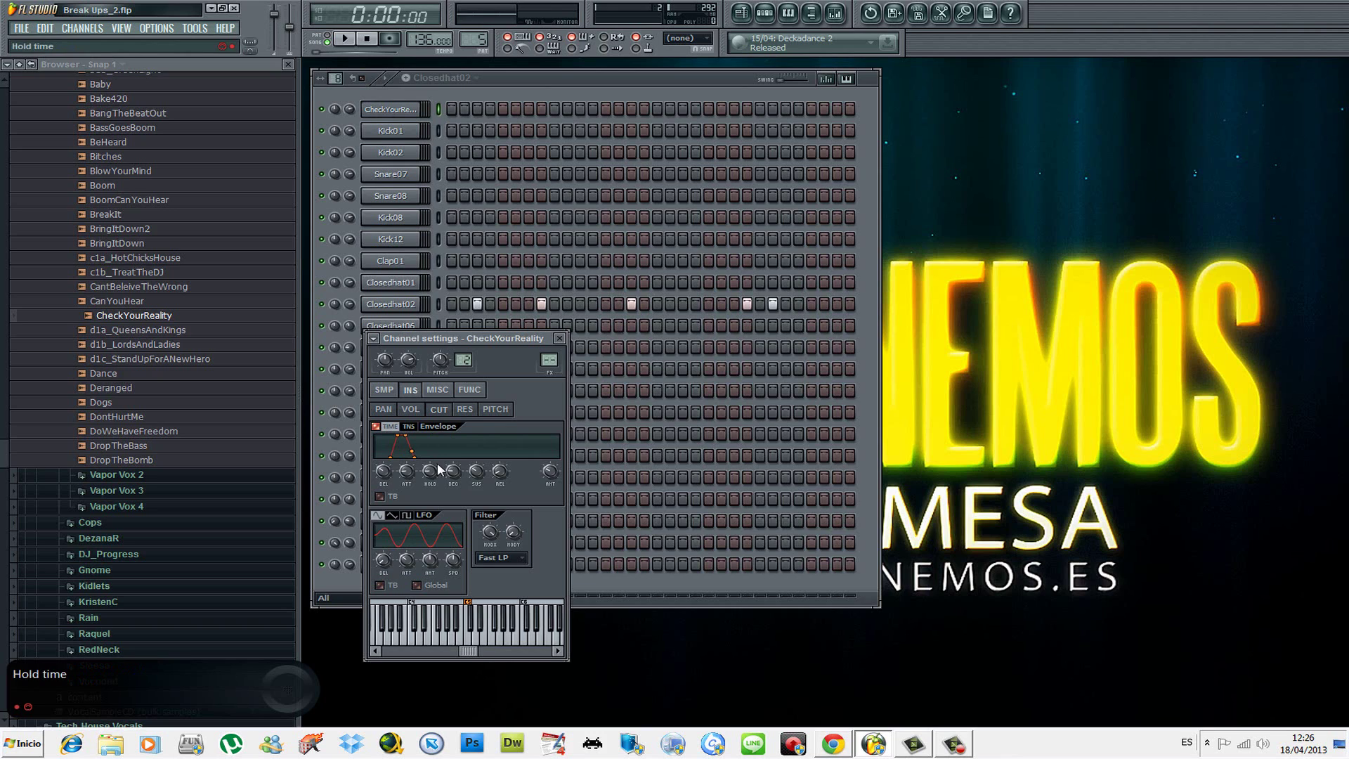
pyautogui.press('q')
# Step: Enable the resonance envelope of the CheckYourReality channel and audition the sample at C5
pyautogui.click(465, 409)
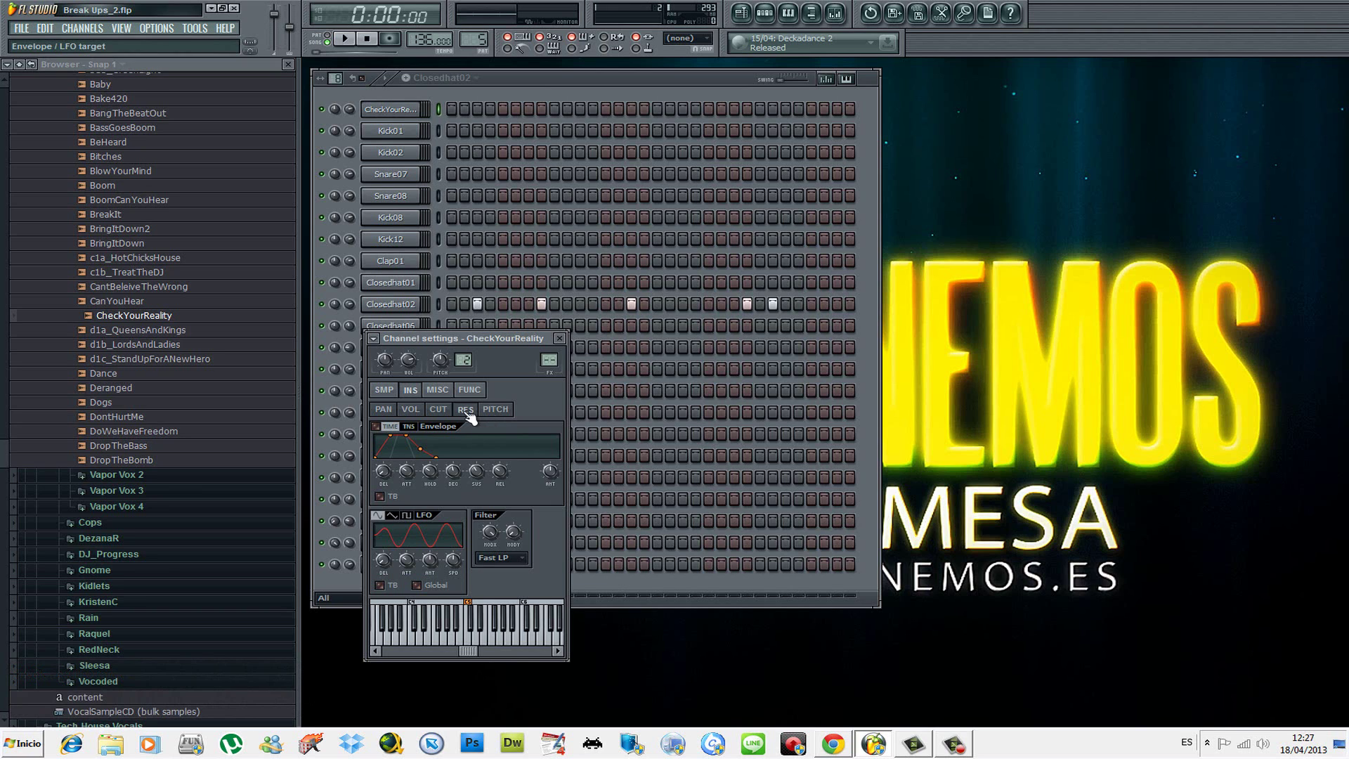
pyautogui.moveTo(490, 335); pyautogui.dragTo(454, 308)
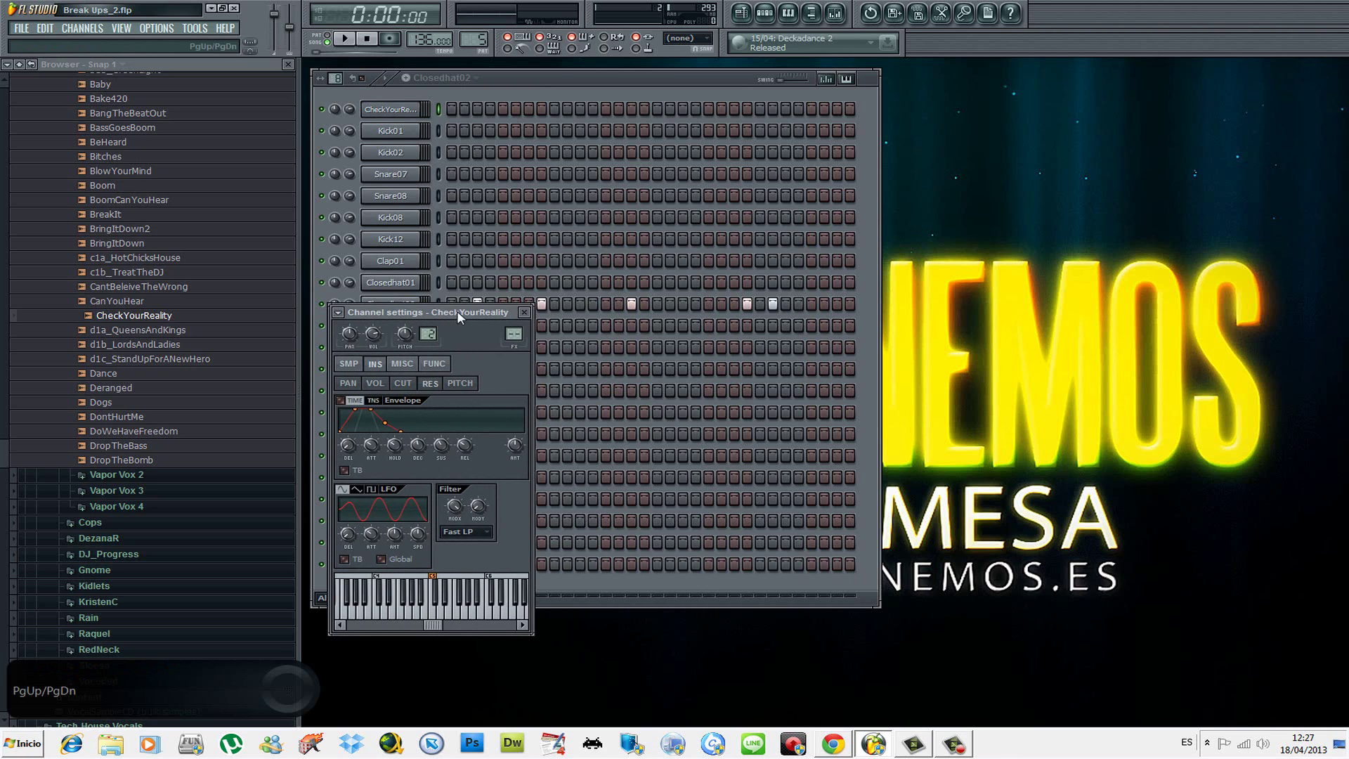
pyautogui.moveTo(456, 311); pyautogui.dragTo(460, 316)
pyautogui.press('q')
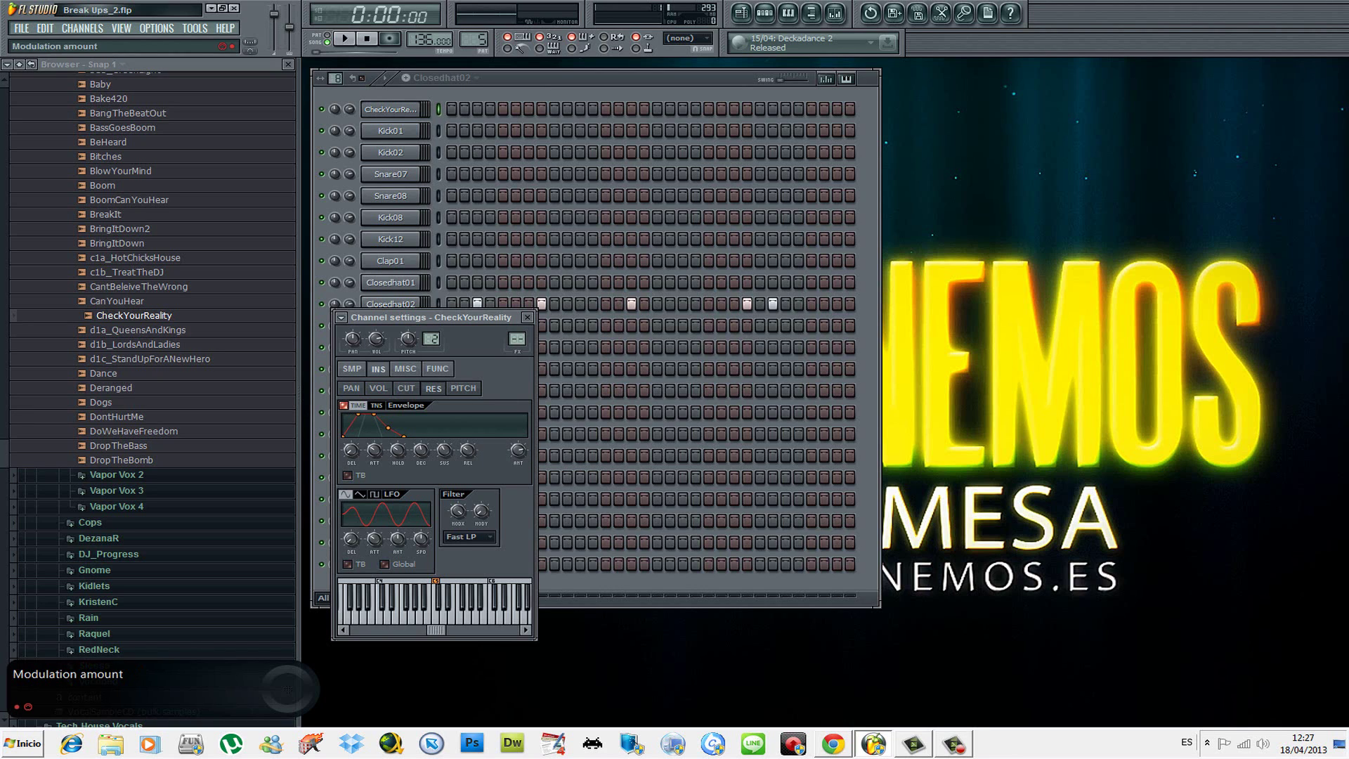
pyautogui.press('q')
pyautogui.press('q')
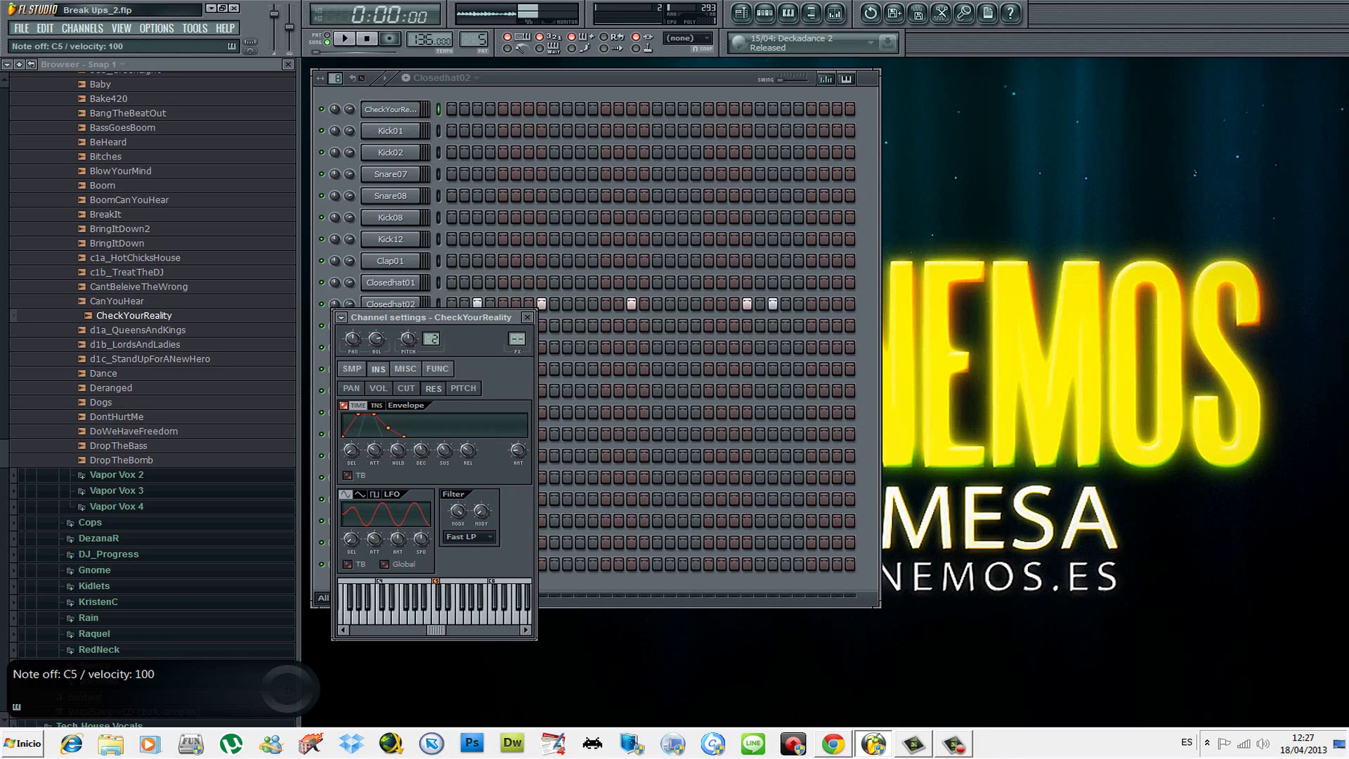
# Step: Audition the sample repeatedly at C5 while checking the resonance envelope's modulation amount and attack time
pyautogui.press('q')
pyautogui.press('q')
pyautogui.press('q')
pyautogui.press('q')
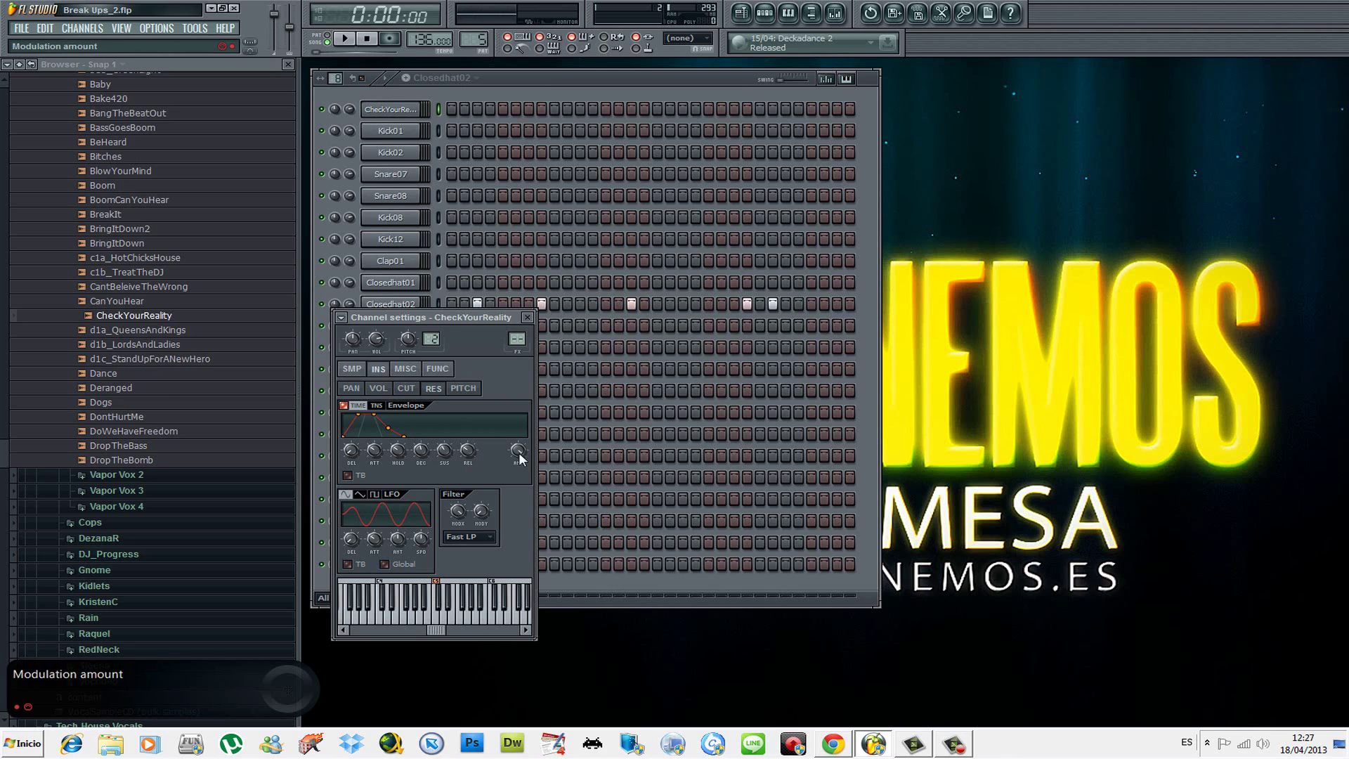
pyautogui.press('q')
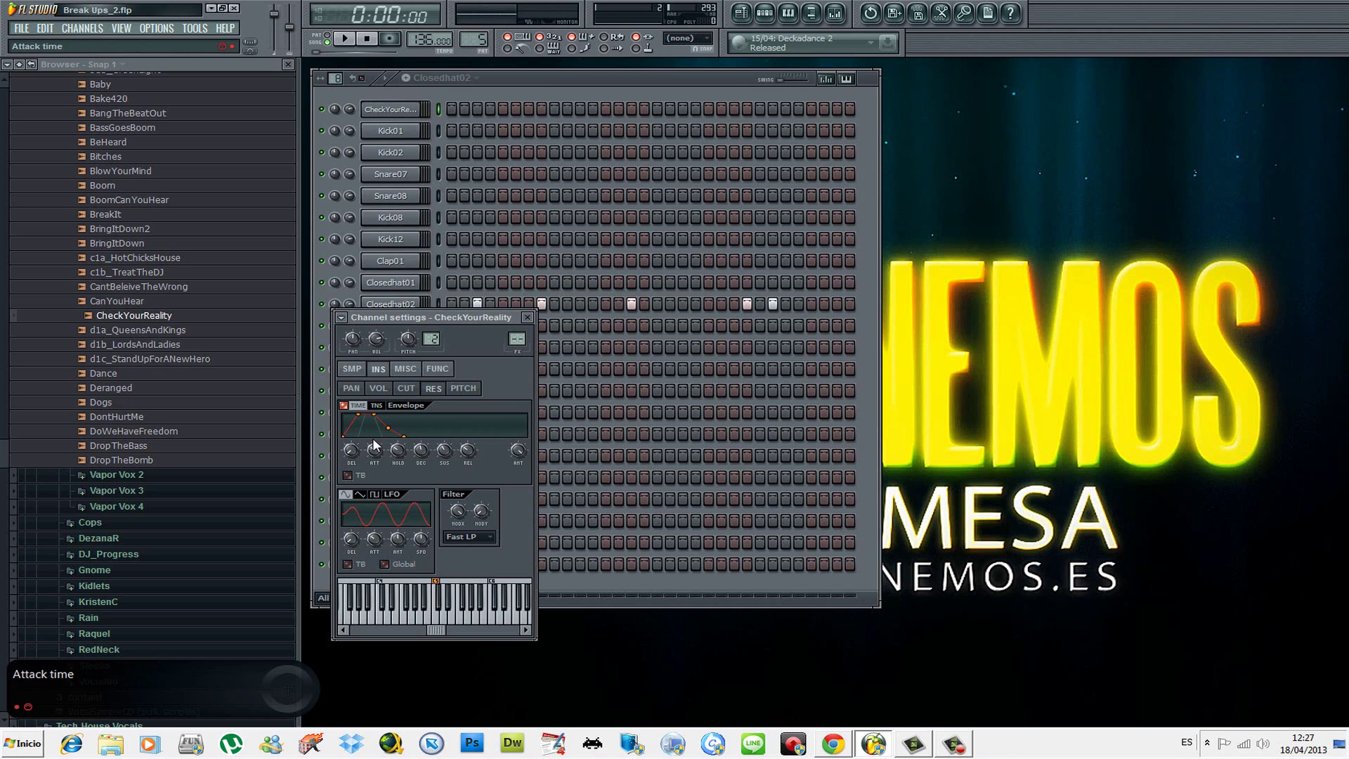
pyautogui.press('q')
# Step: Try a minimal attack time on the resonance envelope, lengthen it again, and audition the sample at C5
pyautogui.moveTo(374, 450); pyautogui.dragTo(375, 466)
pyautogui.press('q')
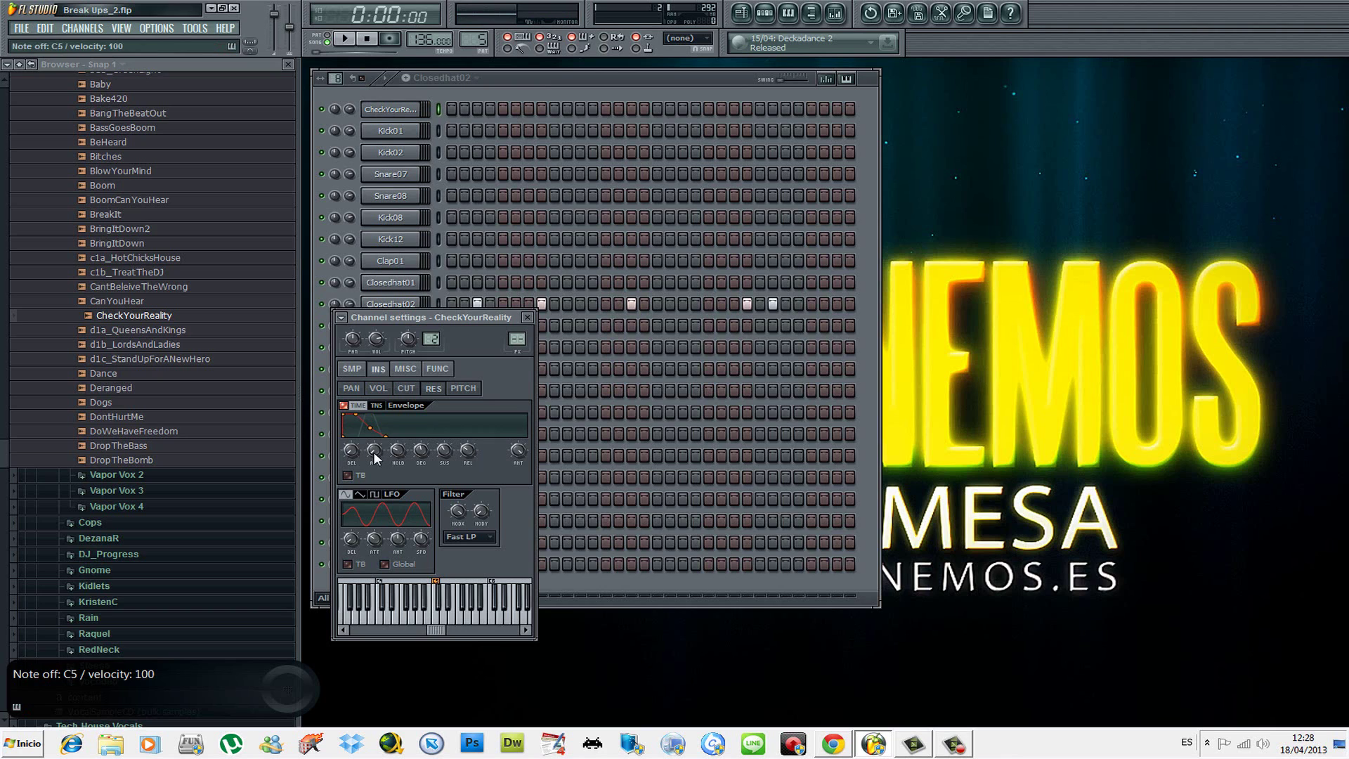
pyautogui.moveTo(351, 449); pyautogui.dragTo(374, 442)
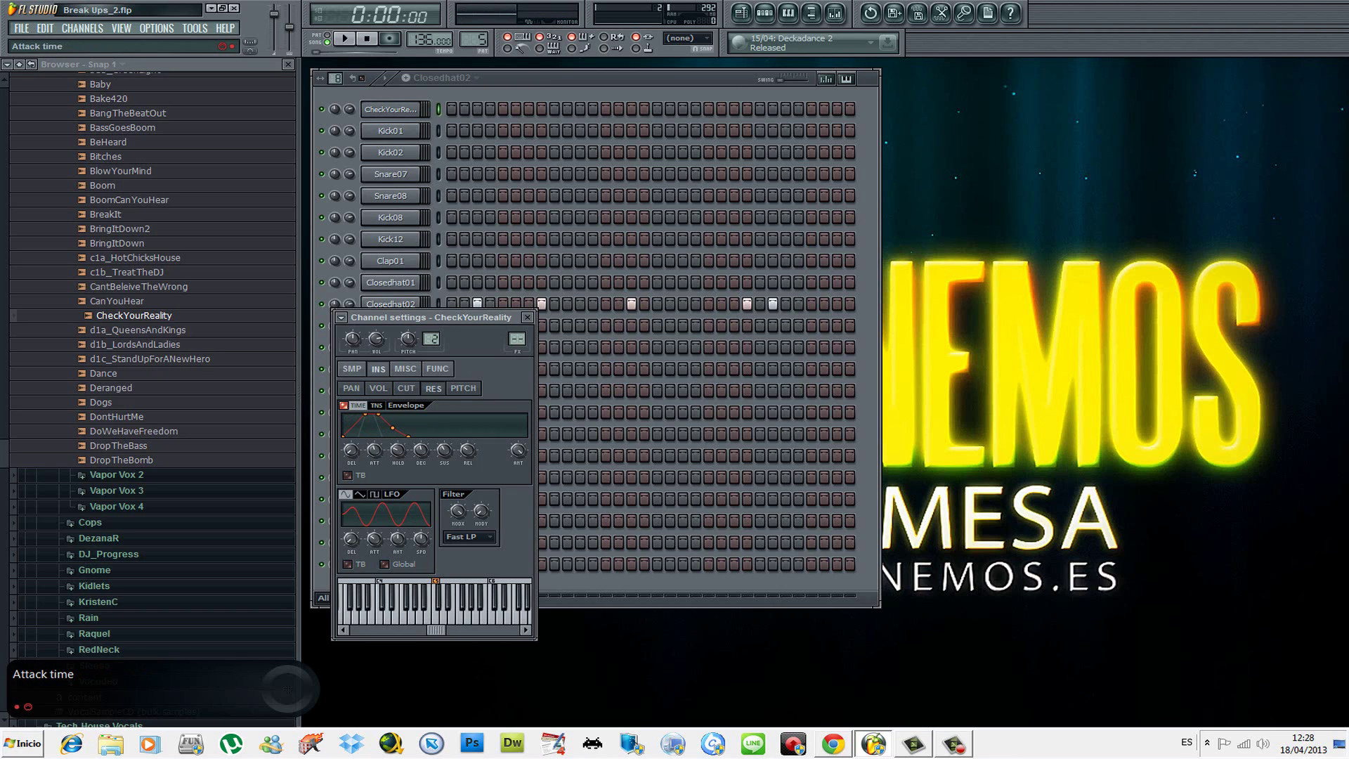
pyautogui.press('q')
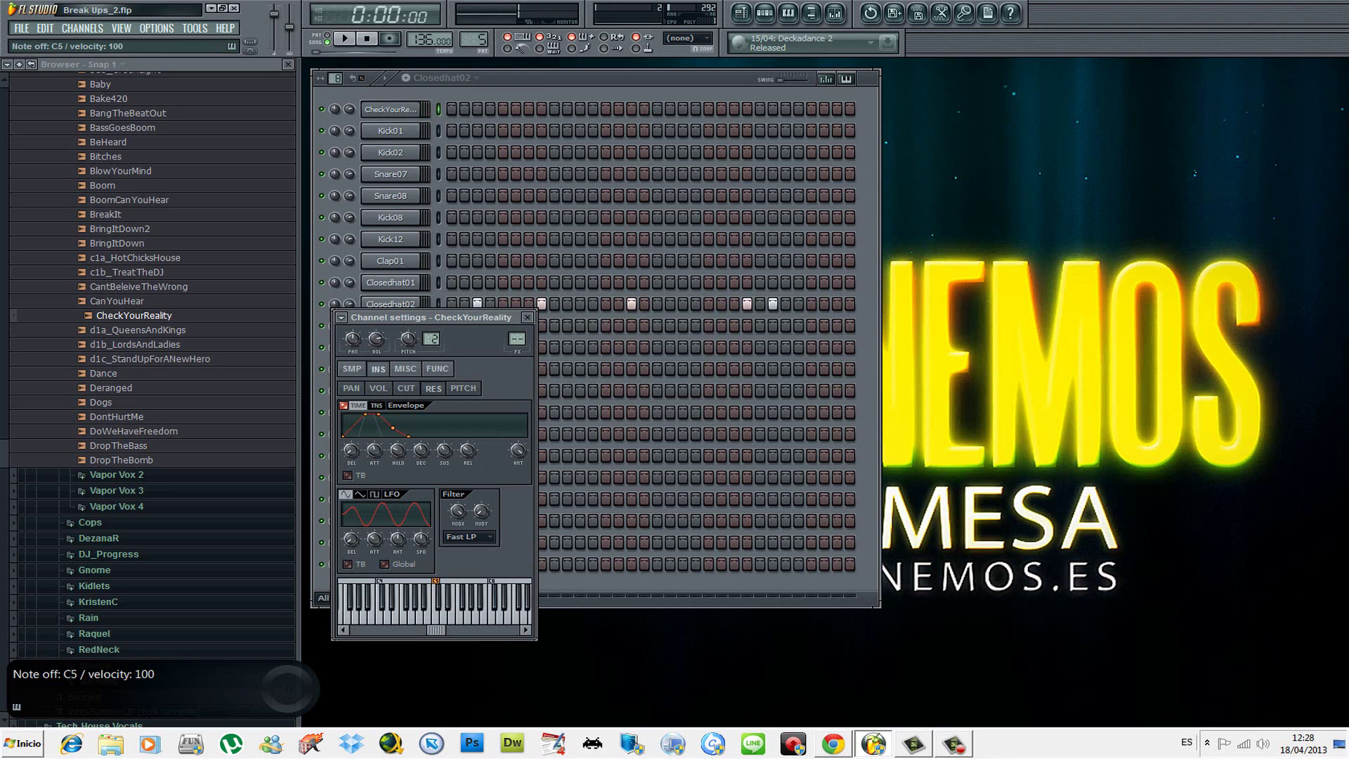
pyautogui.press('q')
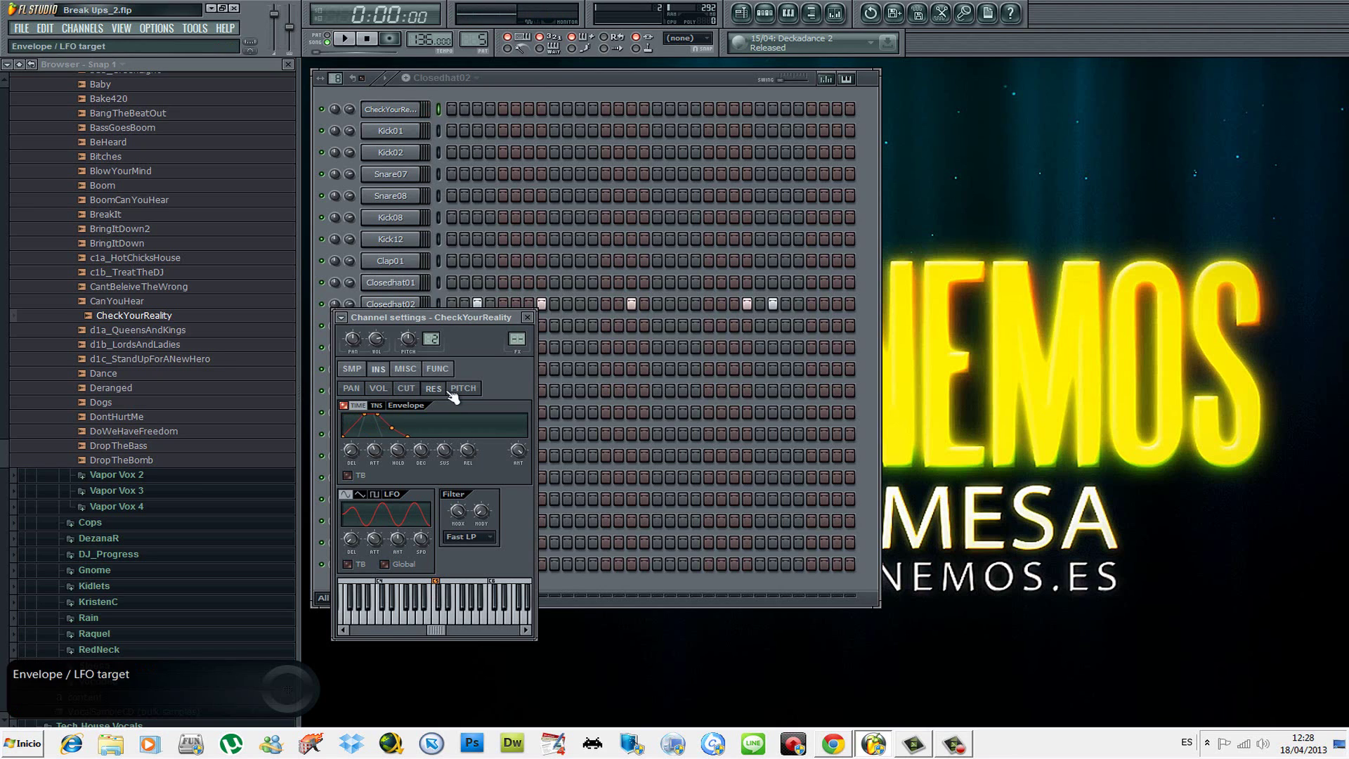
# Step: Try a longer decay time on the resonance envelope and audition the sample at C5
pyautogui.moveTo(375, 449); pyautogui.dragTo(422, 439)
pyautogui.press('q')
pyautogui.press('q')
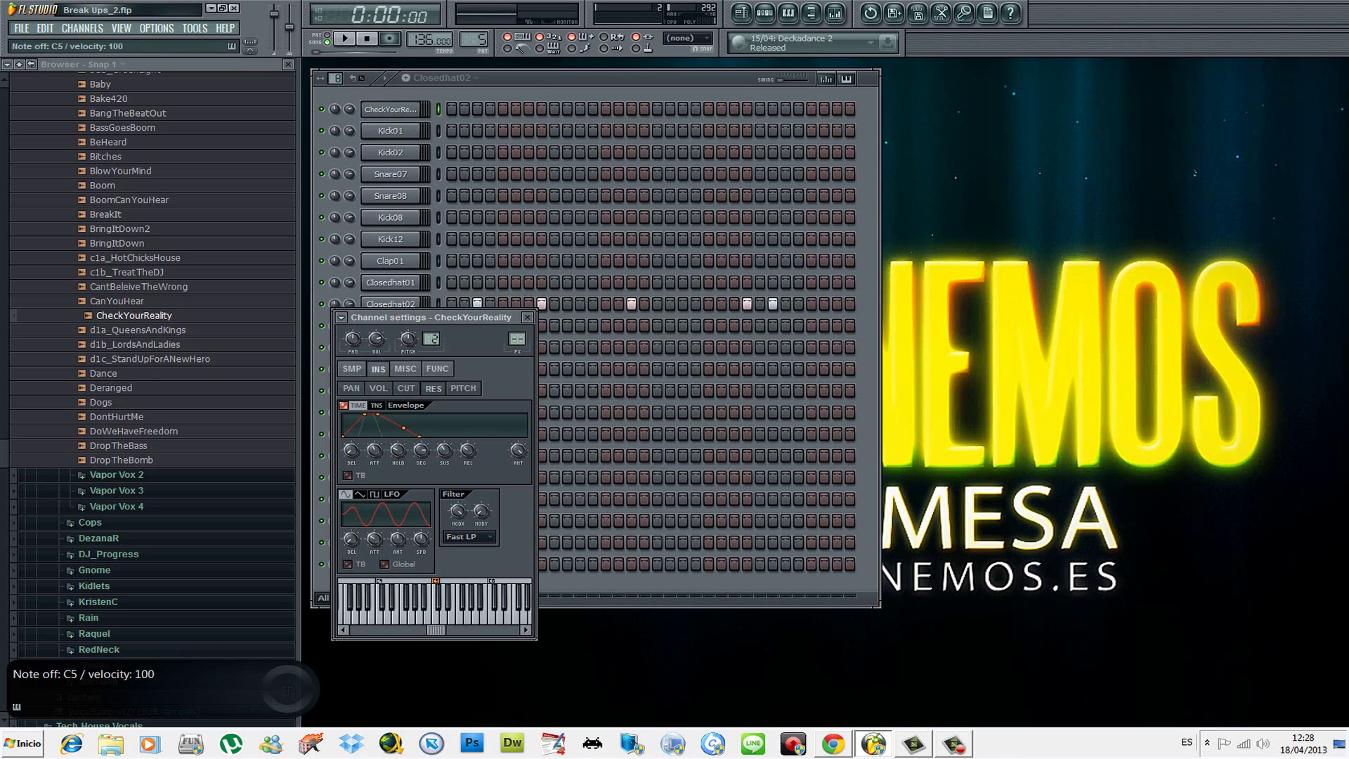
# Step: Compare the cutoff and resonance envelopes and audition the sample repeatedly at C5
pyautogui.click(415, 389)
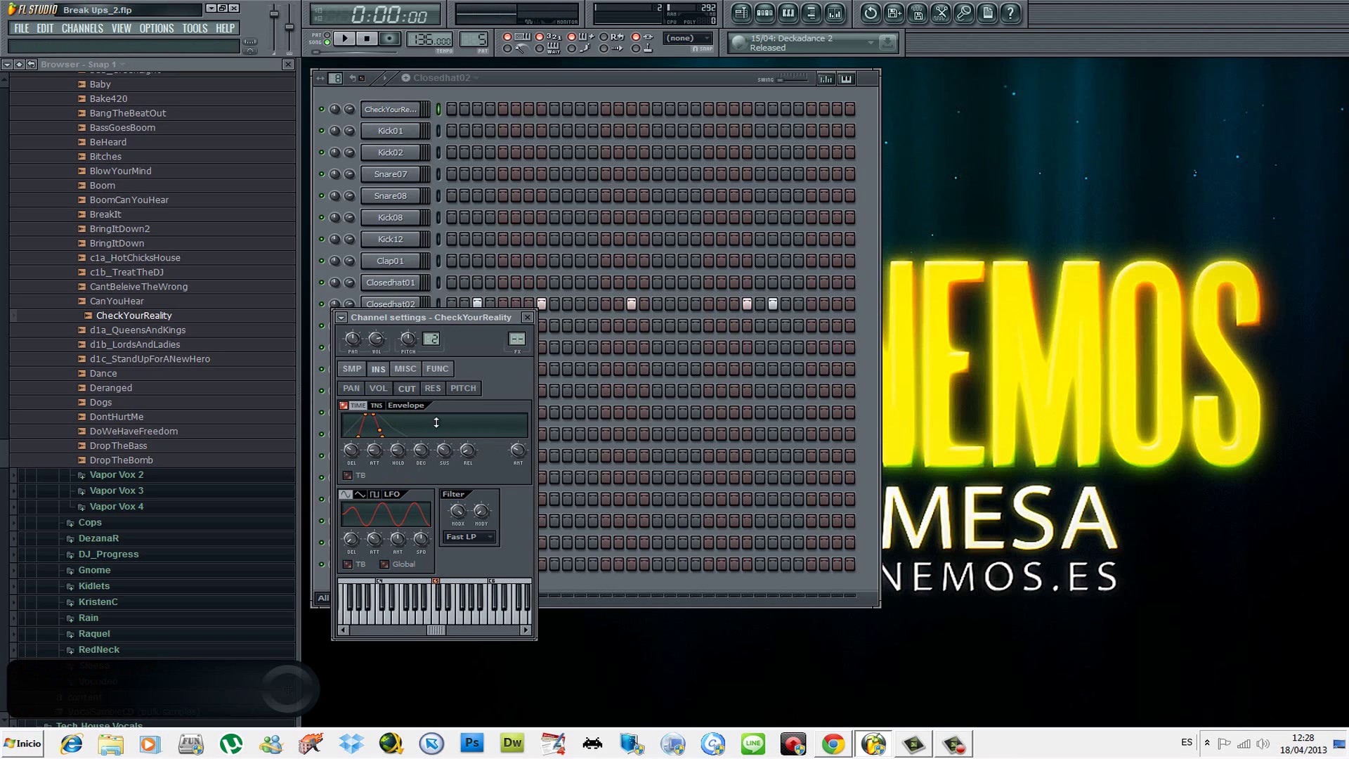
pyautogui.click(431, 391)
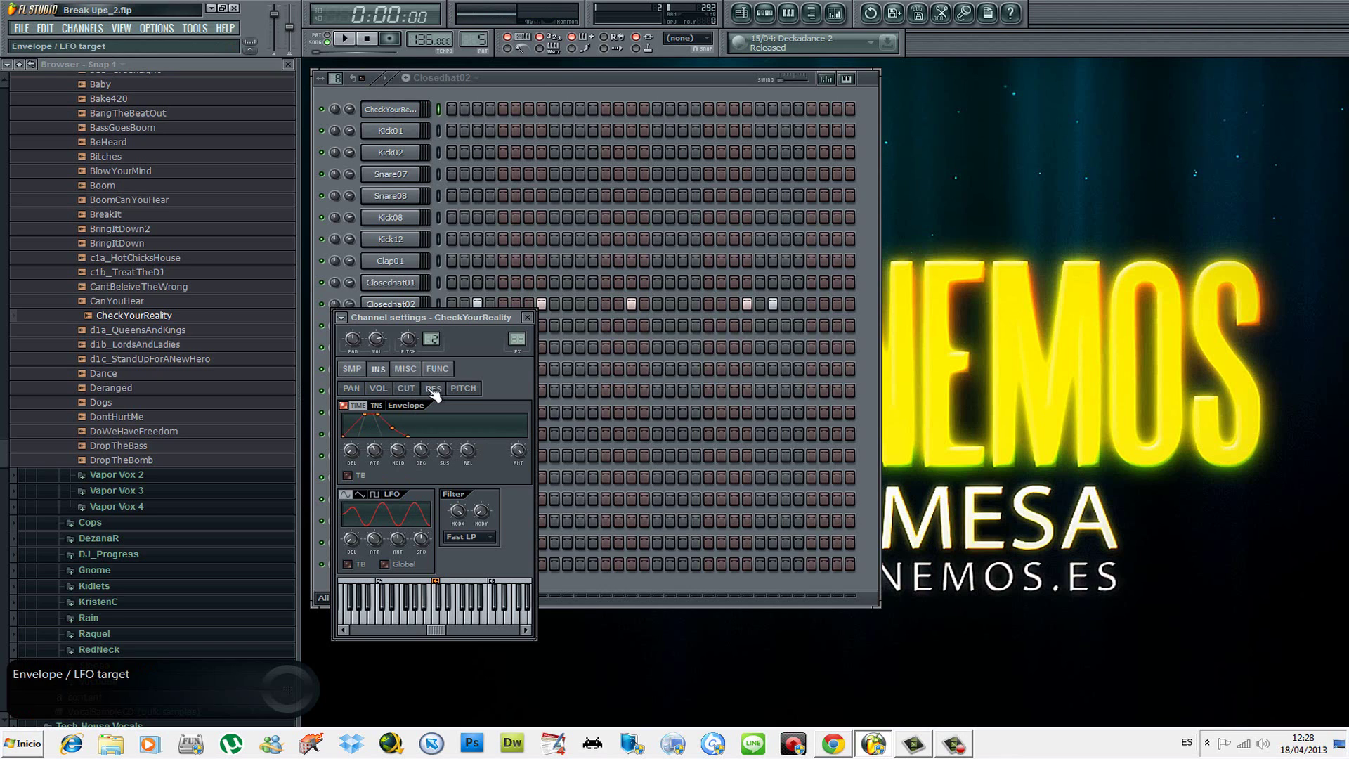
pyautogui.click(410, 390)
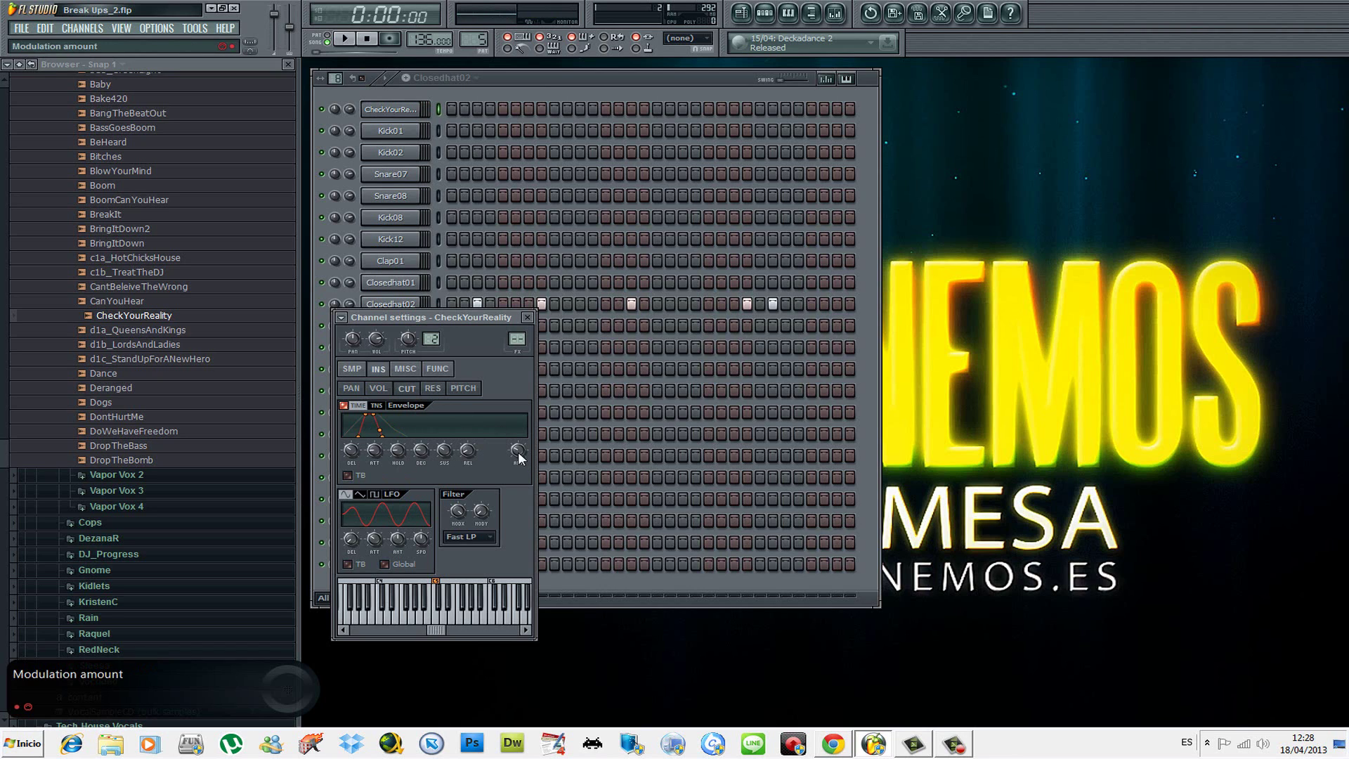
pyautogui.press('z')
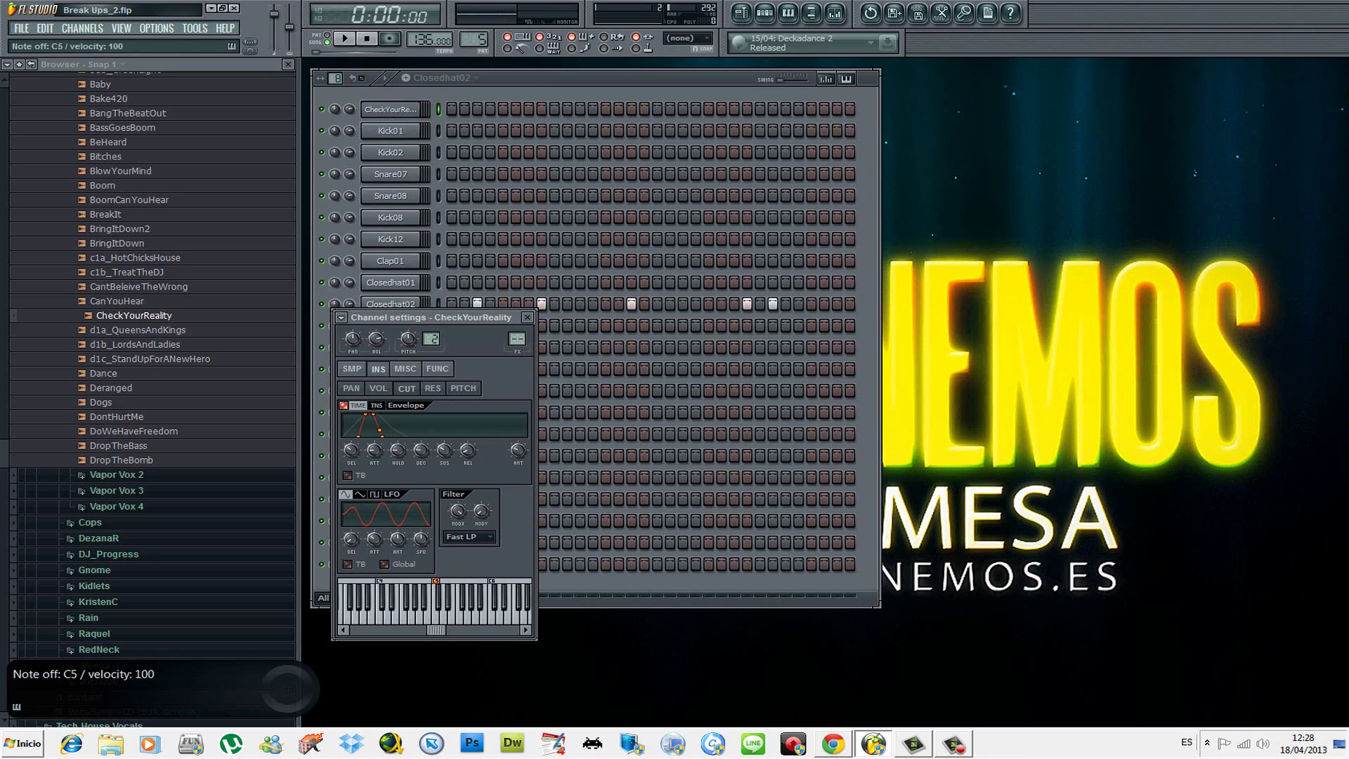
pyautogui.press('z')
pyautogui.press('z')
pyautogui.press('z')
pyautogui.press('z')
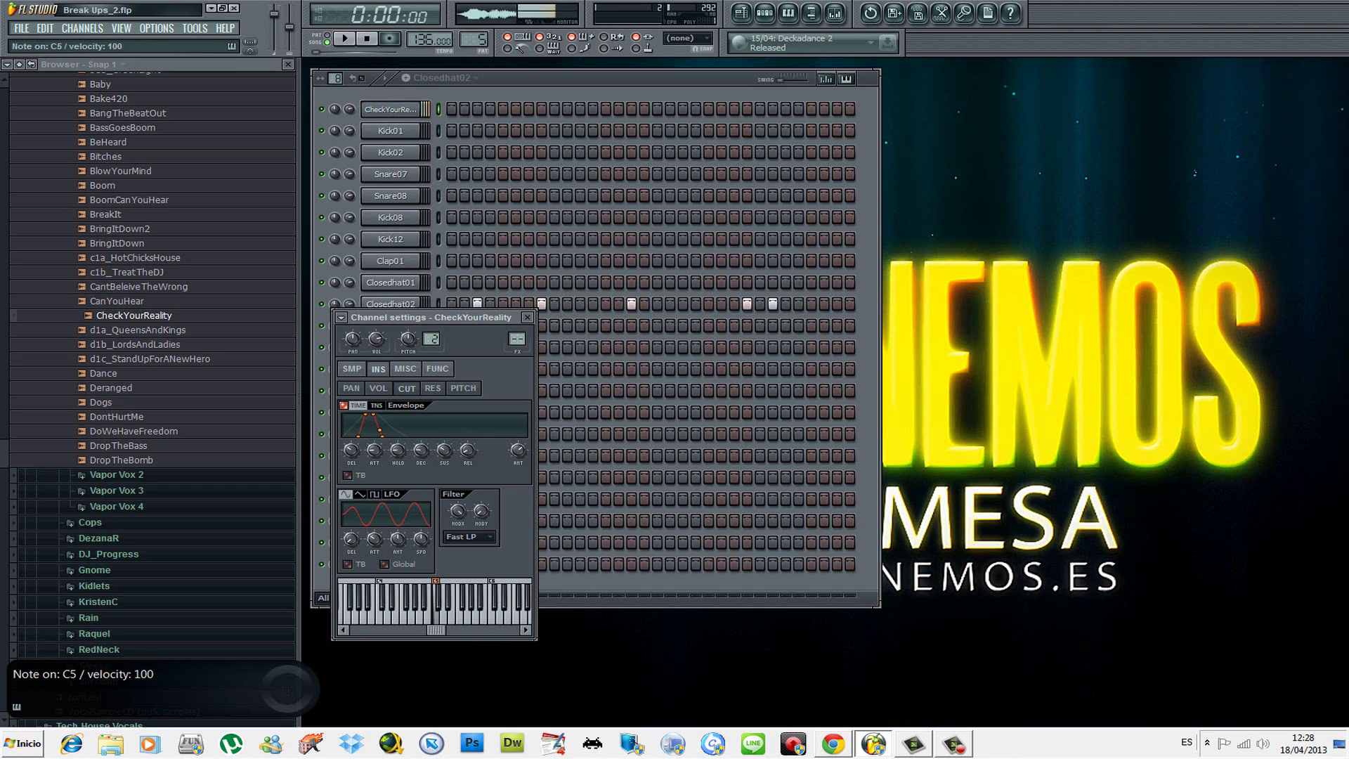
pyautogui.press('z')
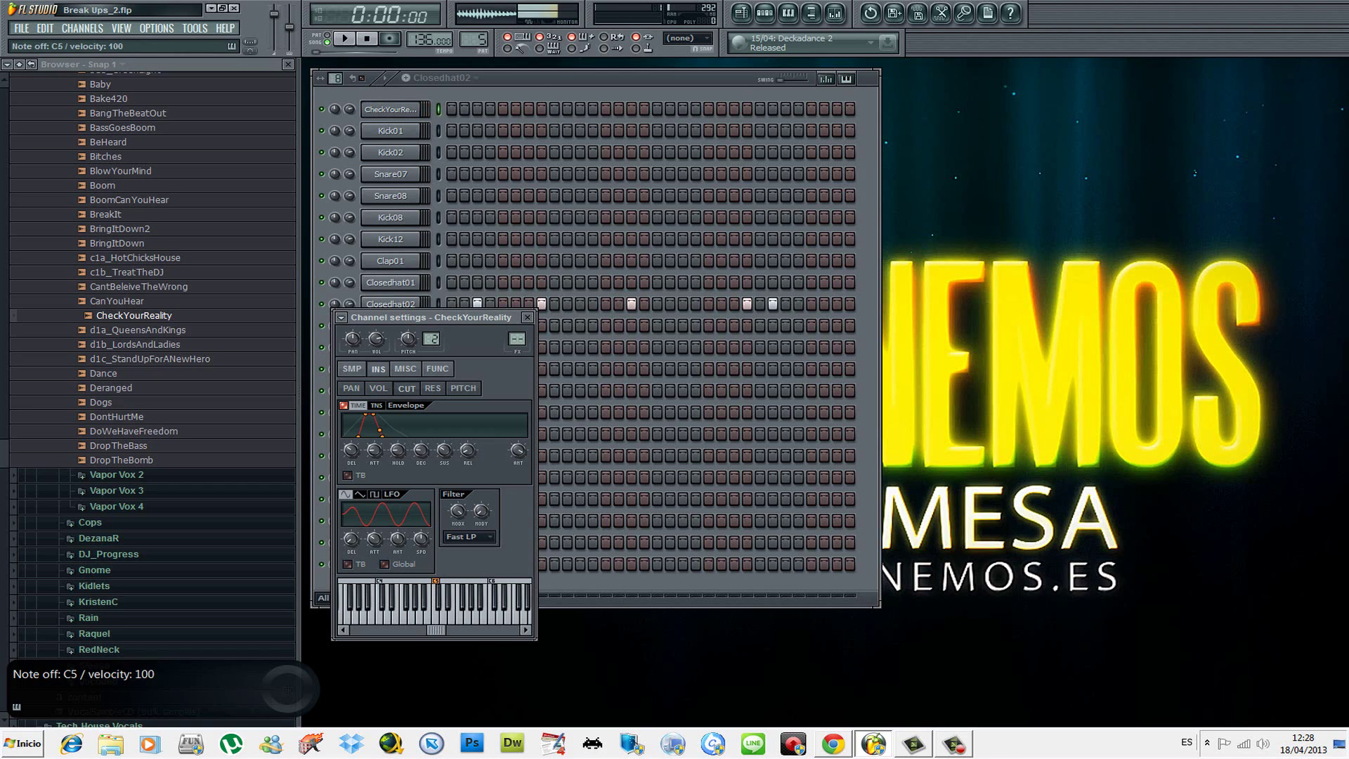
pyautogui.click(432, 387)
pyautogui.press('z')
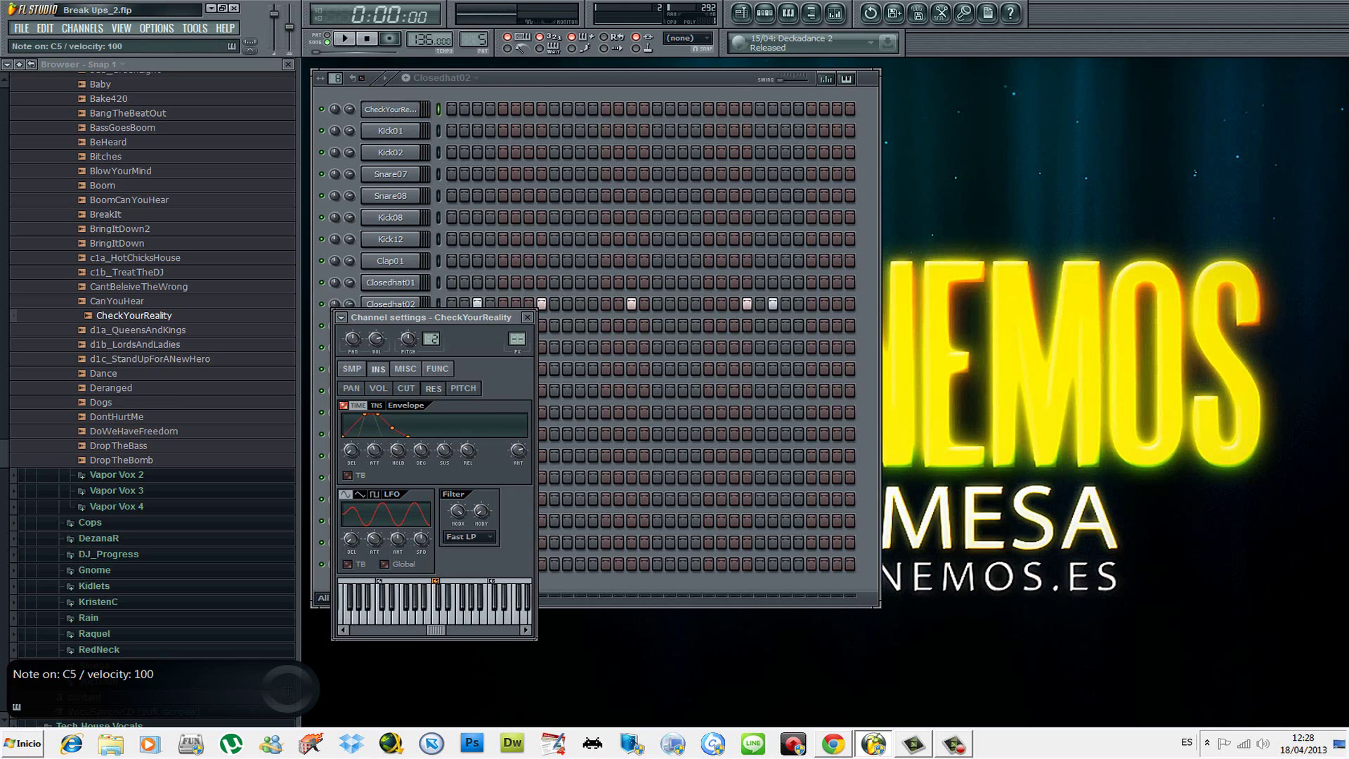
# Step: Shorten the cutoff envelope's predelay time and audition the sample repeatedly at C5
pyautogui.press('z')
pyautogui.press('z')
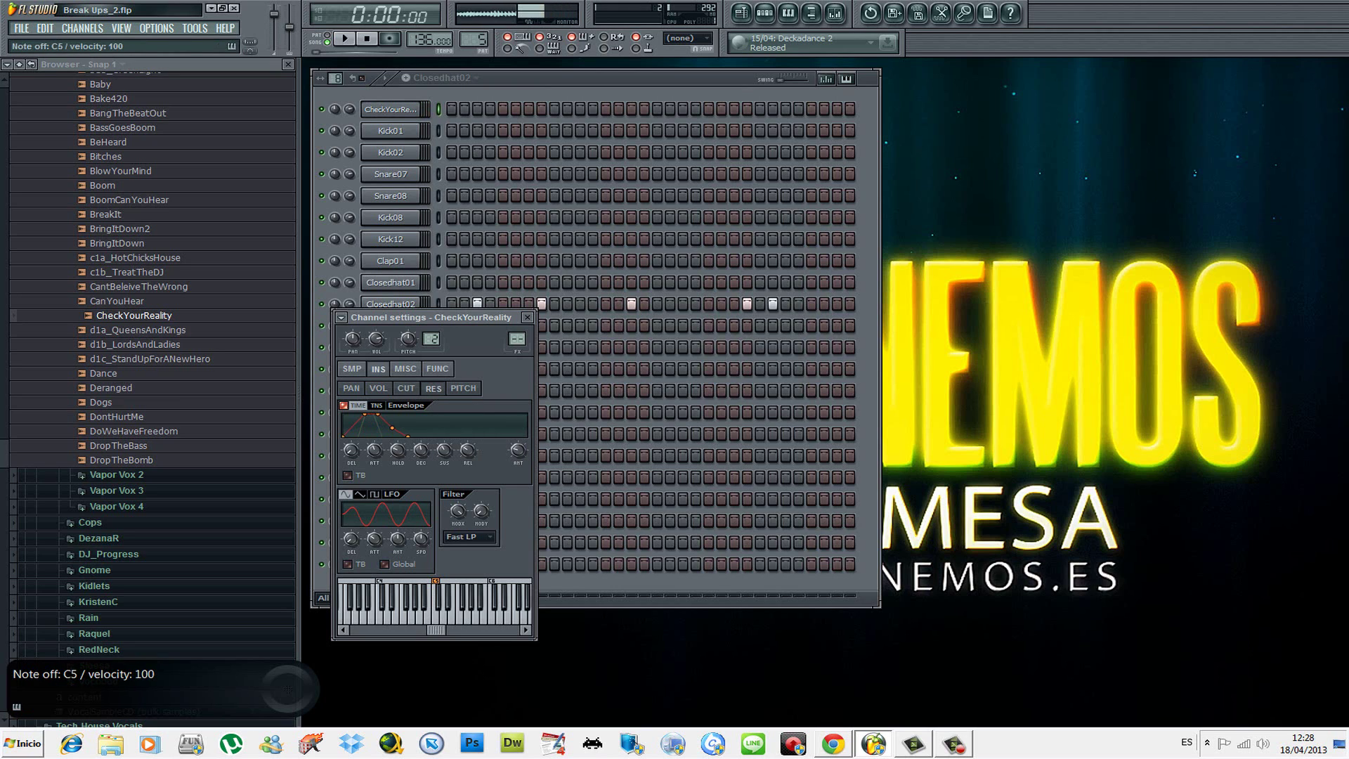
pyautogui.click(406, 387)
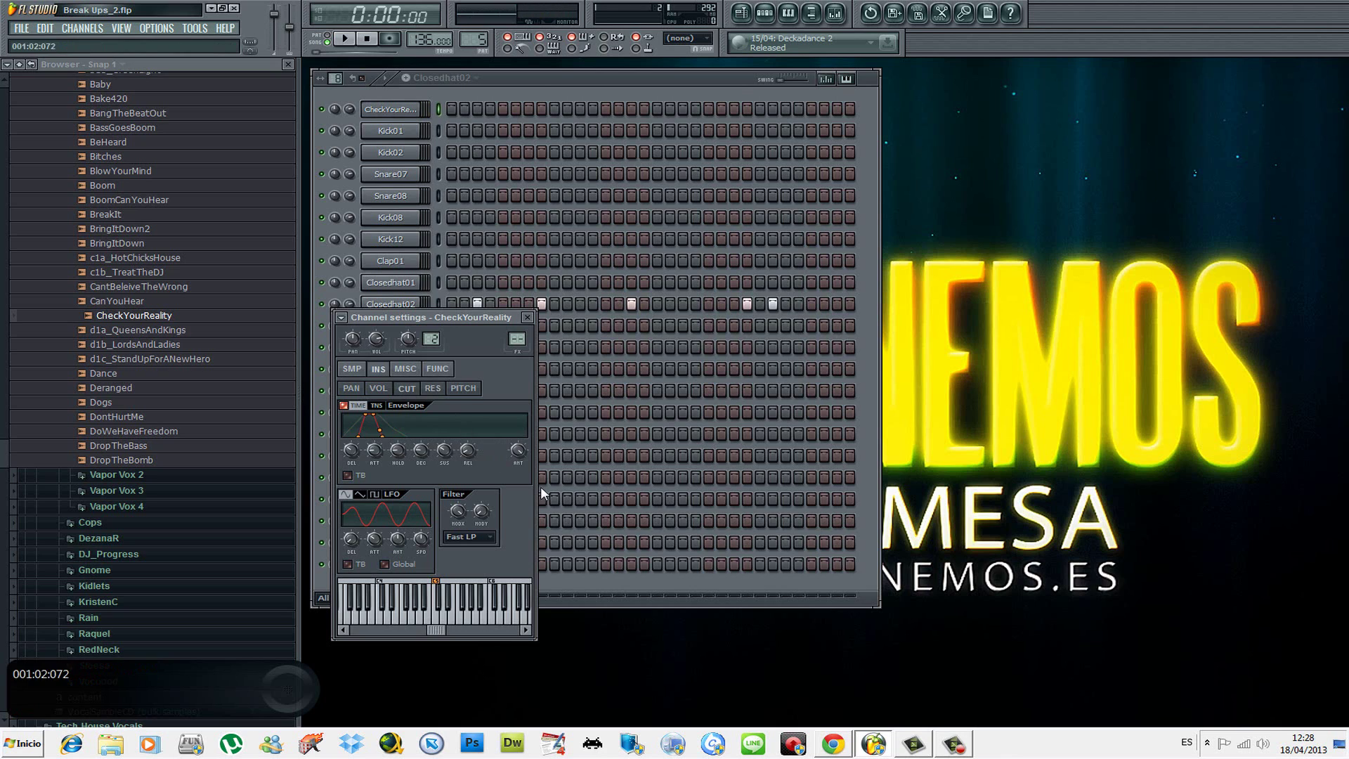
pyautogui.press('z')
pyautogui.press('z')
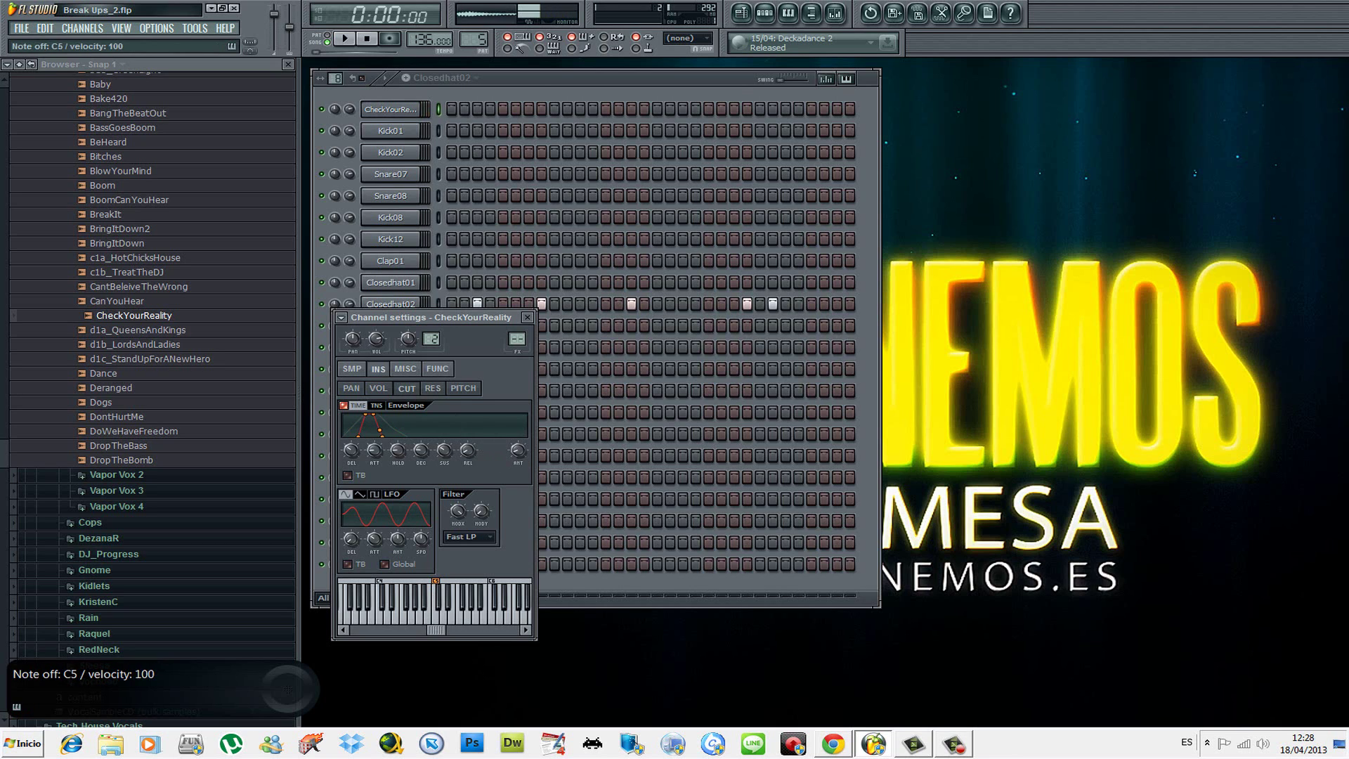
pyautogui.moveTo(358, 457); pyautogui.dragTo(358, 467)
pyautogui.press('z')
# Step: Shorten the release and hold times of the resonance envelope while auditioning the sample at C5
pyautogui.click(439, 392)
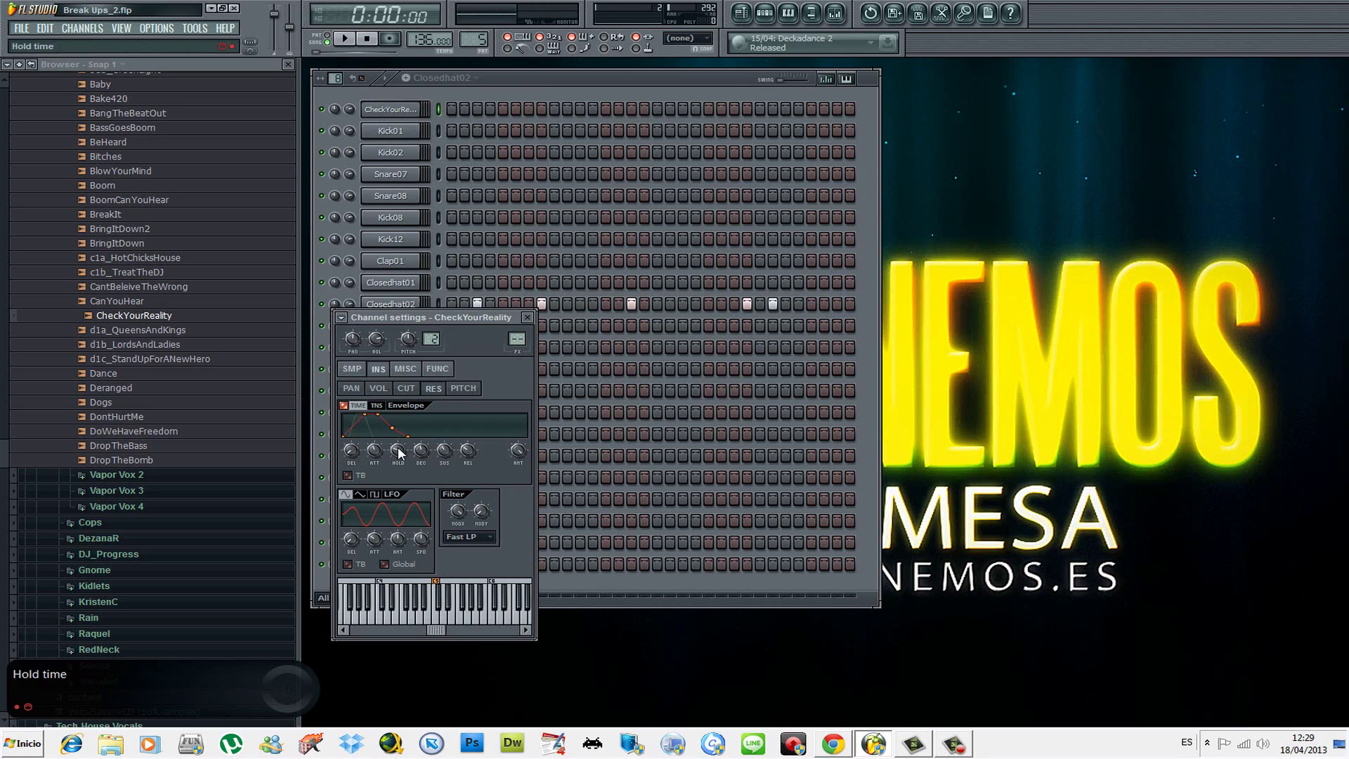
pyautogui.press('z')
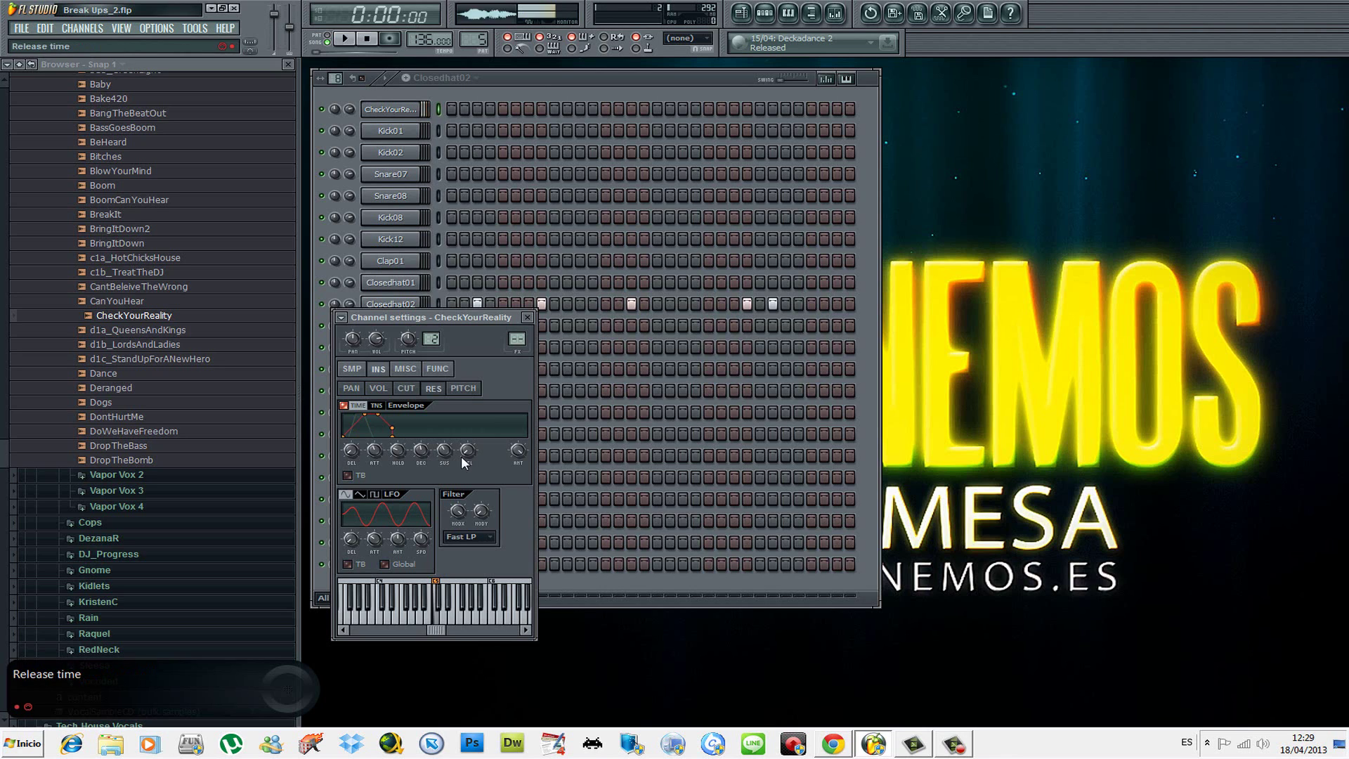
pyautogui.moveTo(446, 452); pyautogui.dragTo(400, 464)
pyautogui.press('z')
pyautogui.press('z')
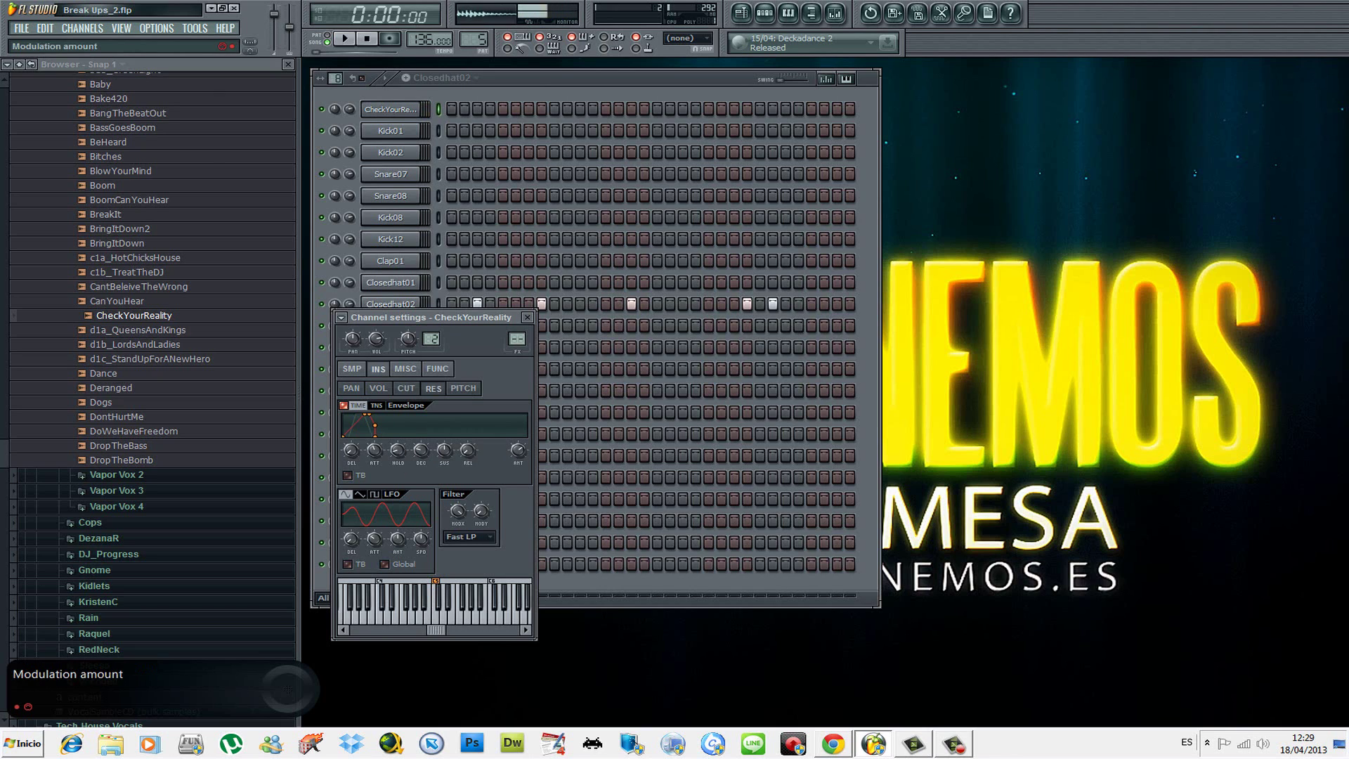
pyautogui.press('z')
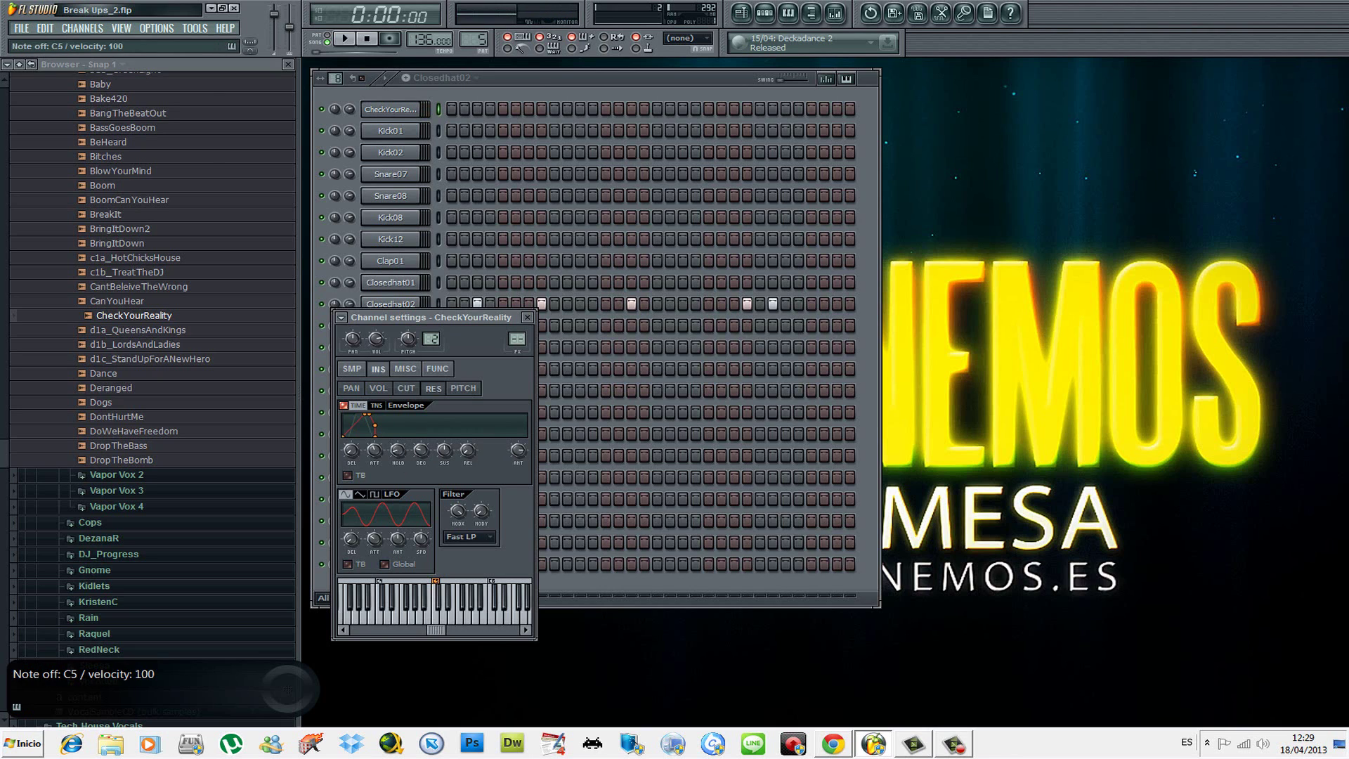
pyautogui.press('z')
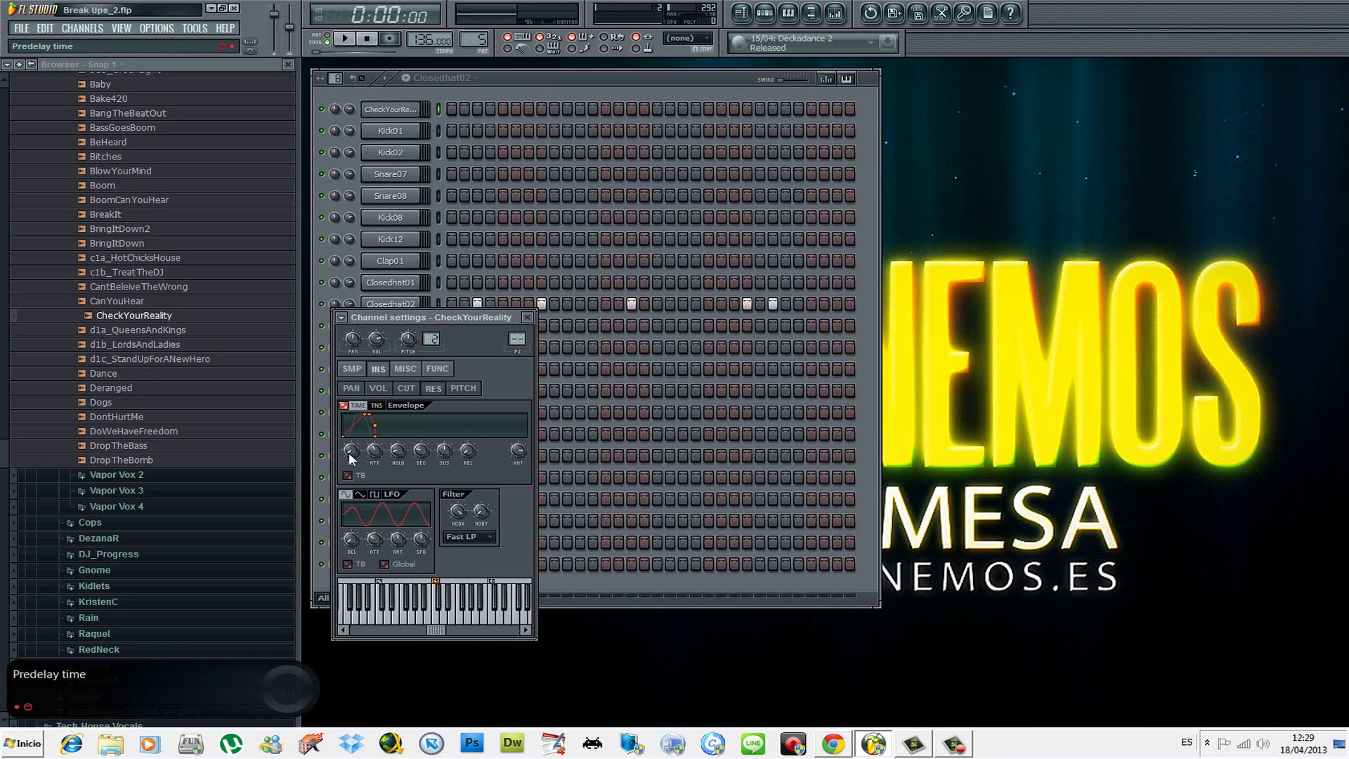
# Step: Shorten the resonance envelope's attack time in two passes, auditioning the sample at C5 after each
pyautogui.moveTo(374, 450); pyautogui.dragTo(378, 452)
pyautogui.press('z')
pyautogui.press('z')
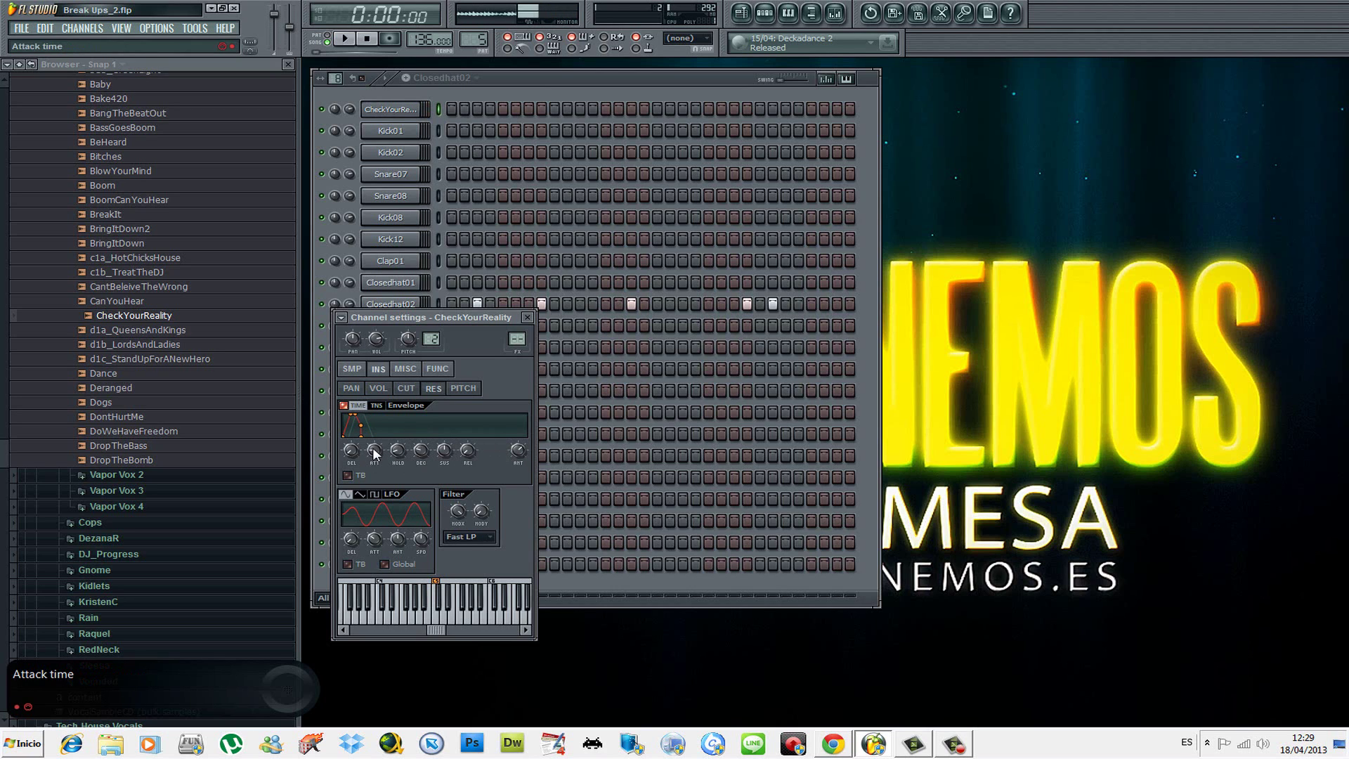
pyautogui.moveTo(374, 452); pyautogui.dragTo(373, 456)
pyautogui.press('z')
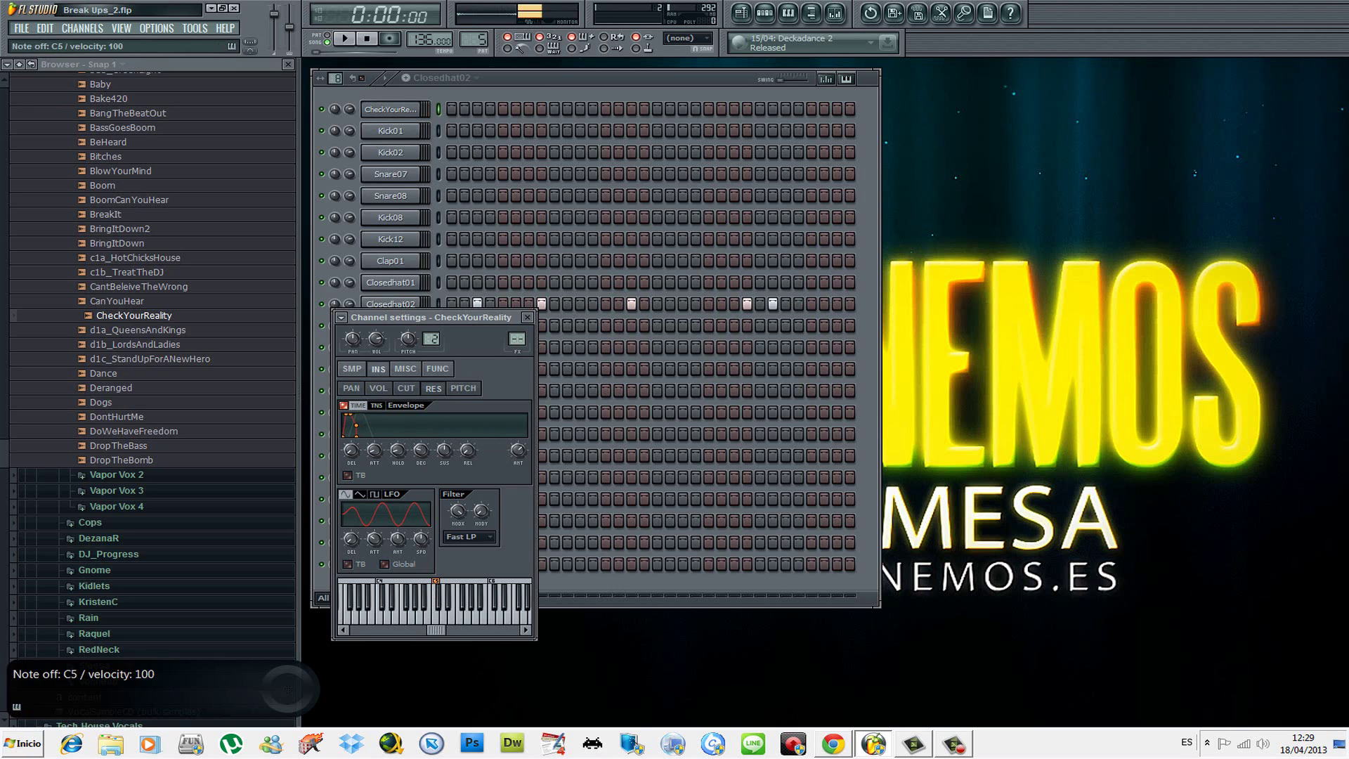
# Step: Adjust the cutoff envelope's modulation amount slightly and audition the sample at C5
pyautogui.click(406, 388)
pyautogui.press('z')
pyautogui.moveTo(516, 448); pyautogui.dragTo(516, 447)
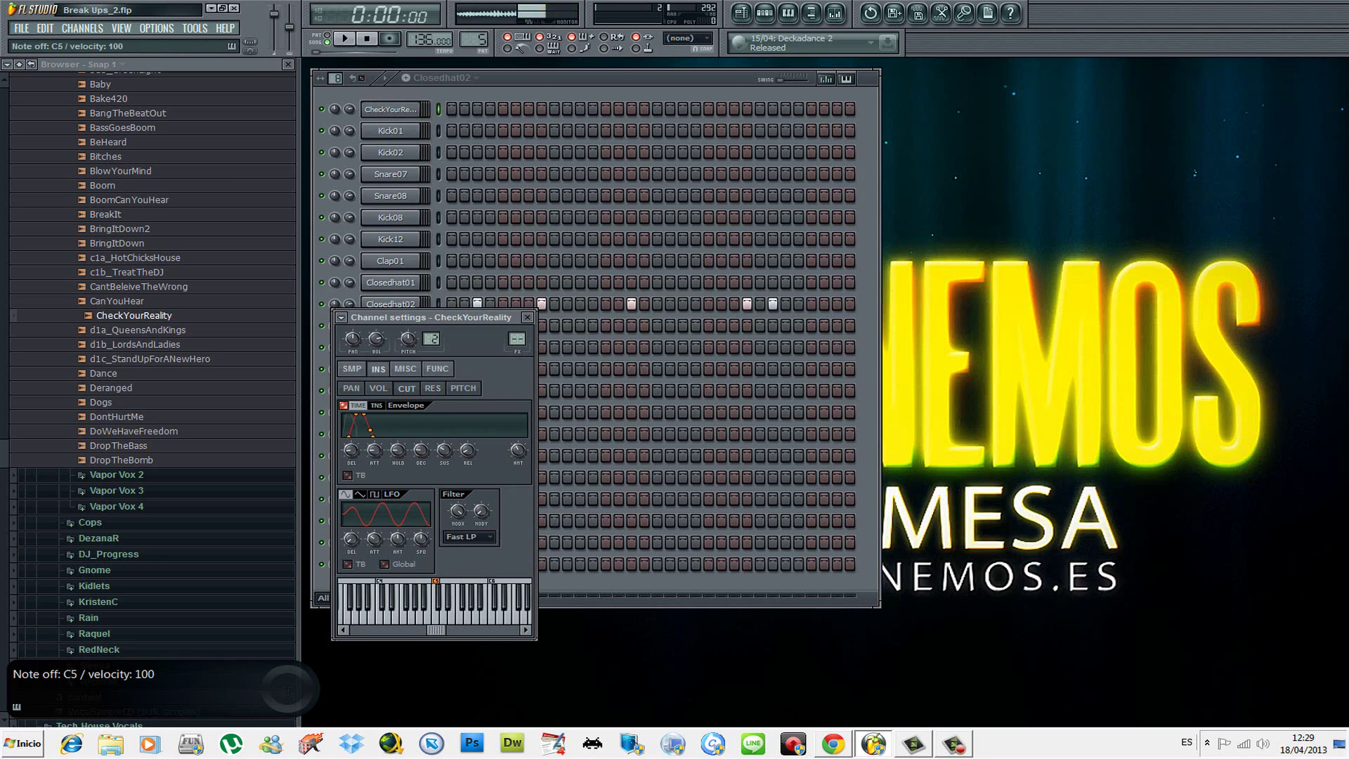
pyautogui.press('z')
pyautogui.press('z')
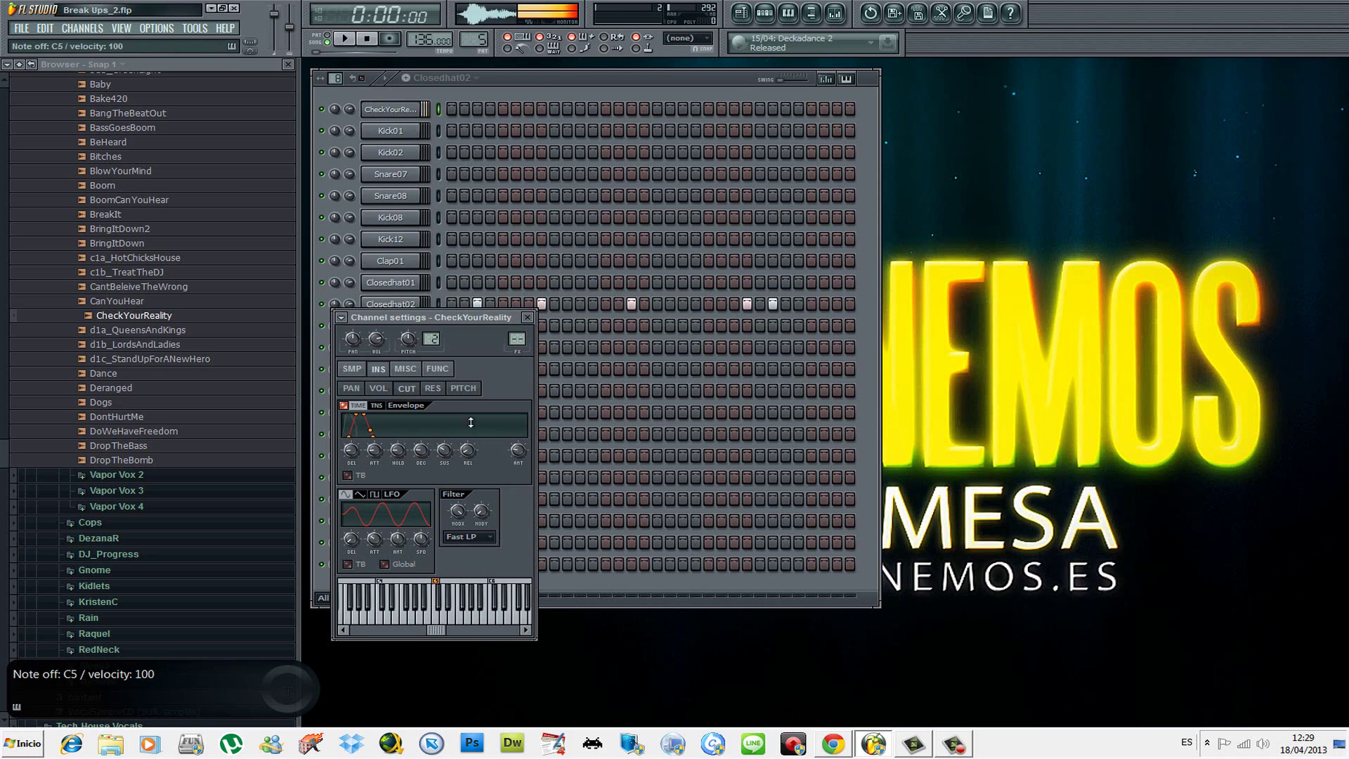
# Step: Try a longer release time on the resonance envelope and audition the sample at C5
pyautogui.click(433, 389)
pyautogui.press('z')
pyautogui.press('z')
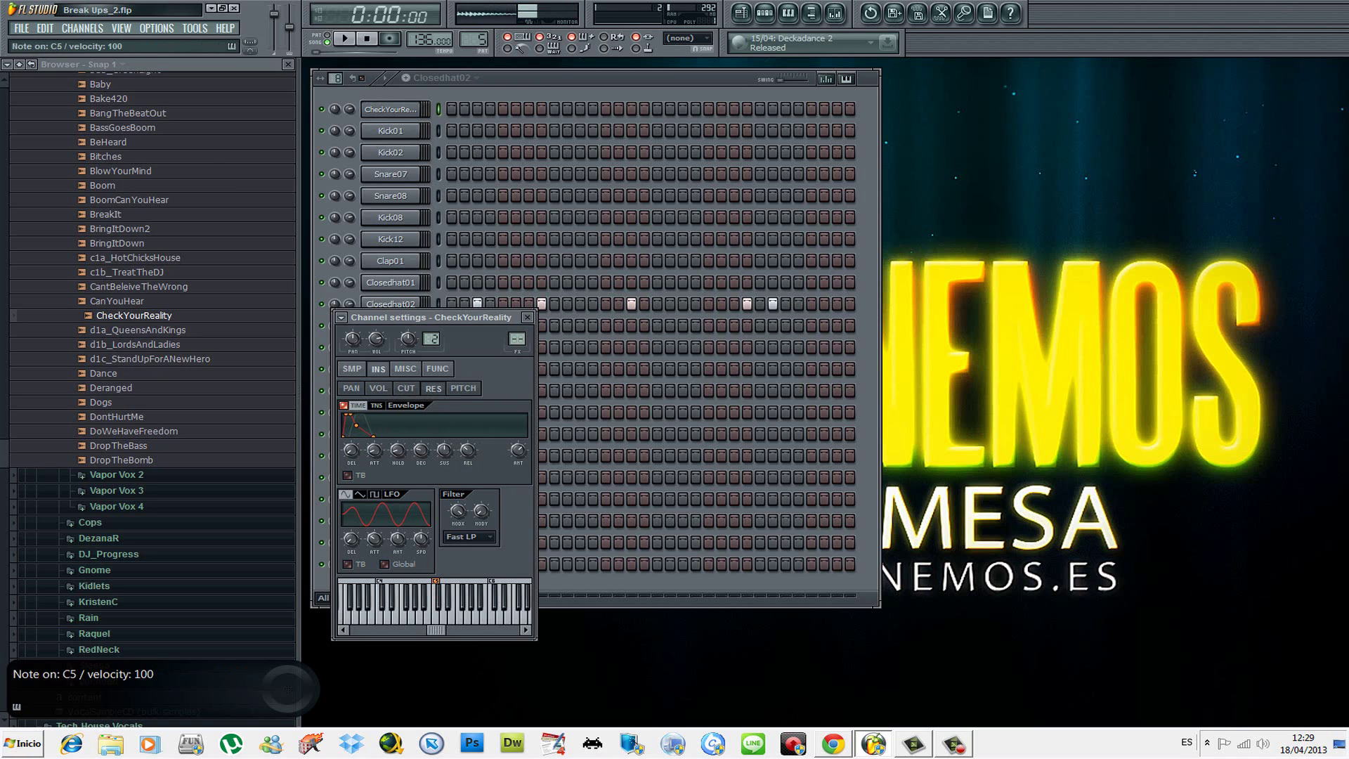
pyautogui.press('z')
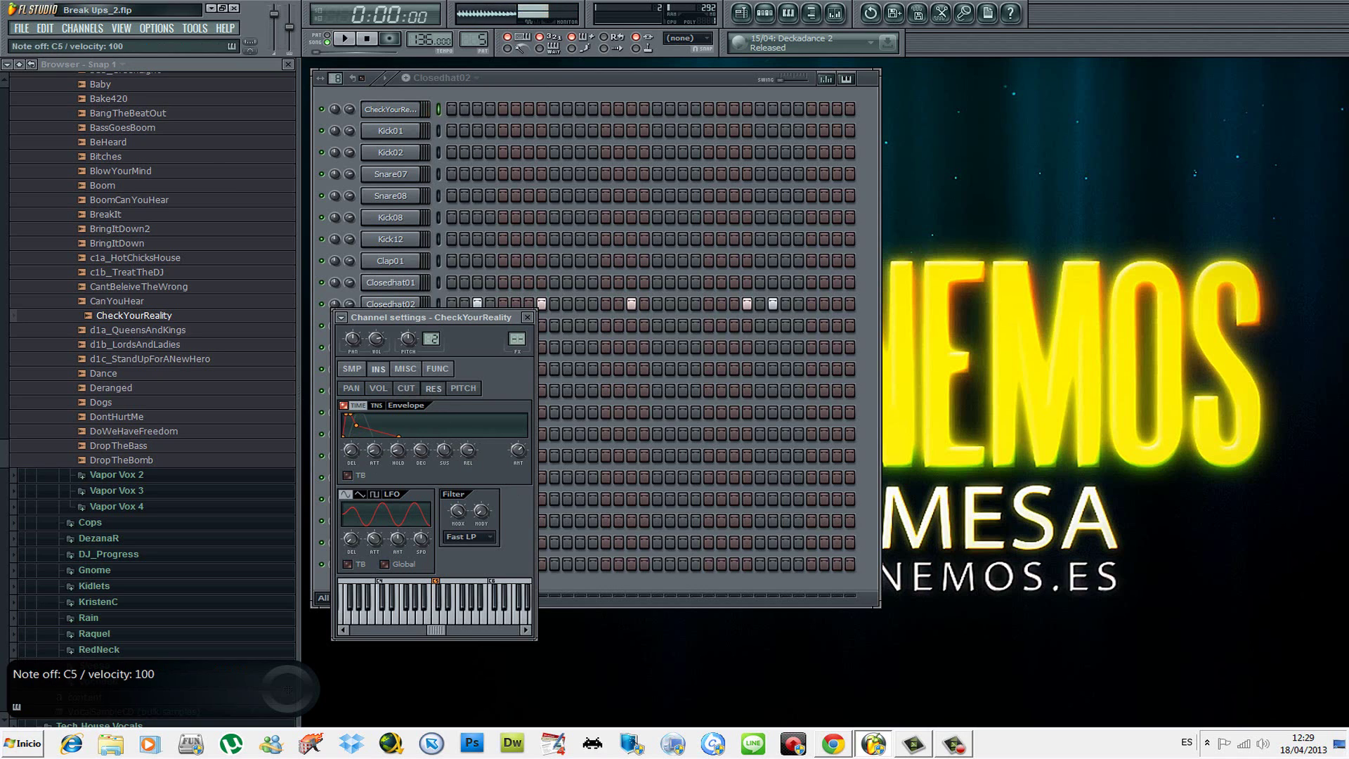
# Step: Cut the resonance envelope's release time to the minimum and audition the sample at C5
pyautogui.moveTo(468, 450)
pyautogui.mouseDown()
pyautogui.moveTo(470, 464)
pyautogui.moveTo(444, 441)
pyautogui.mouseUp()
pyautogui.press('z')
pyautogui.press('z')
pyautogui.press('z')
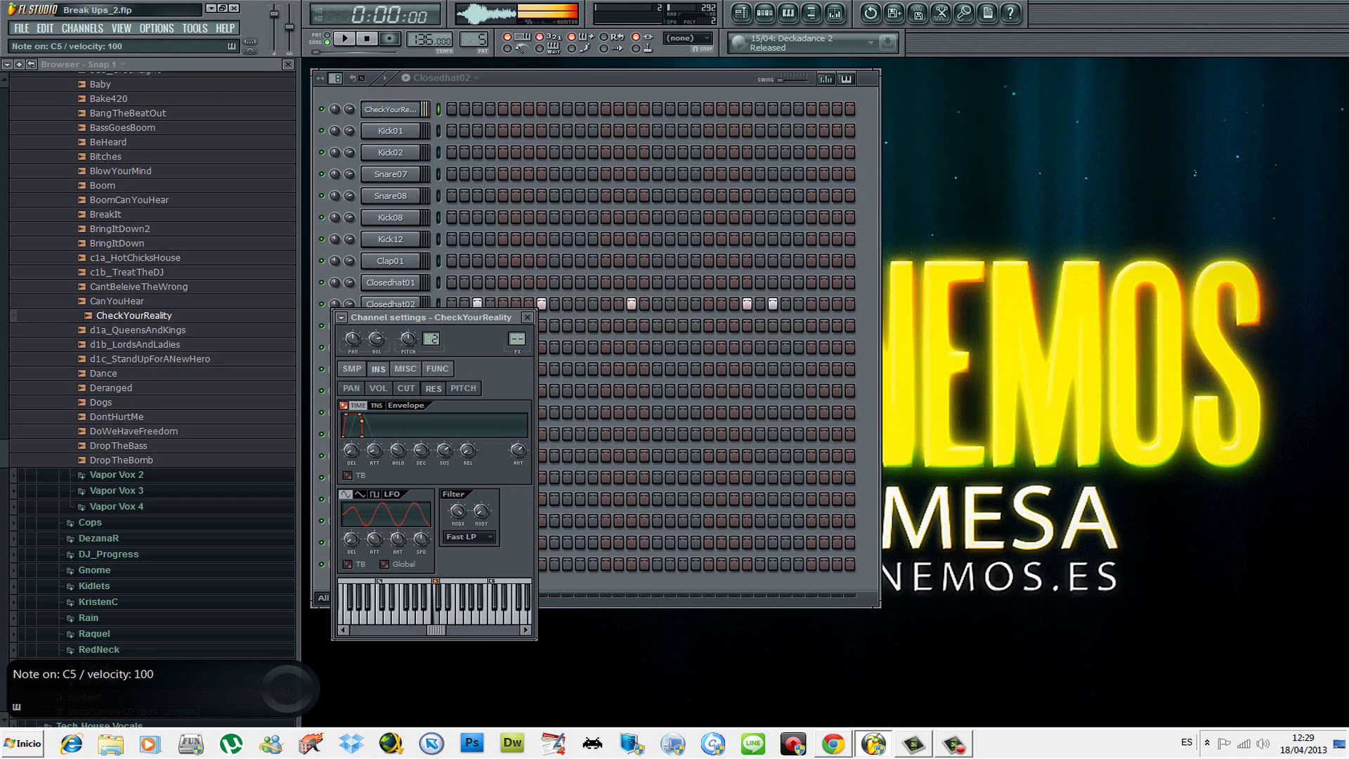
pyautogui.press('z')
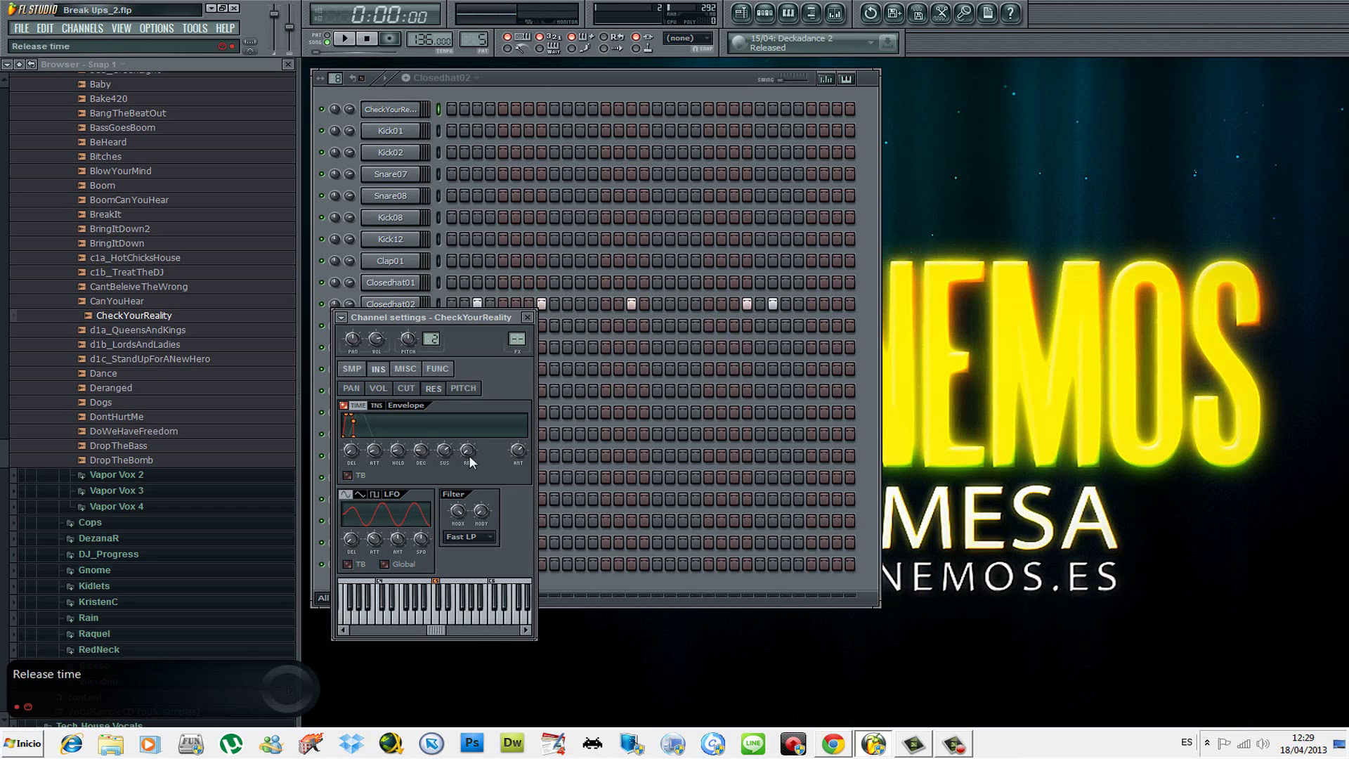
# Step: Compare the pitch, volume, cutoff and resonance envelopes, return to the pitch envelope and audition the sample
pyautogui.click(465, 389)
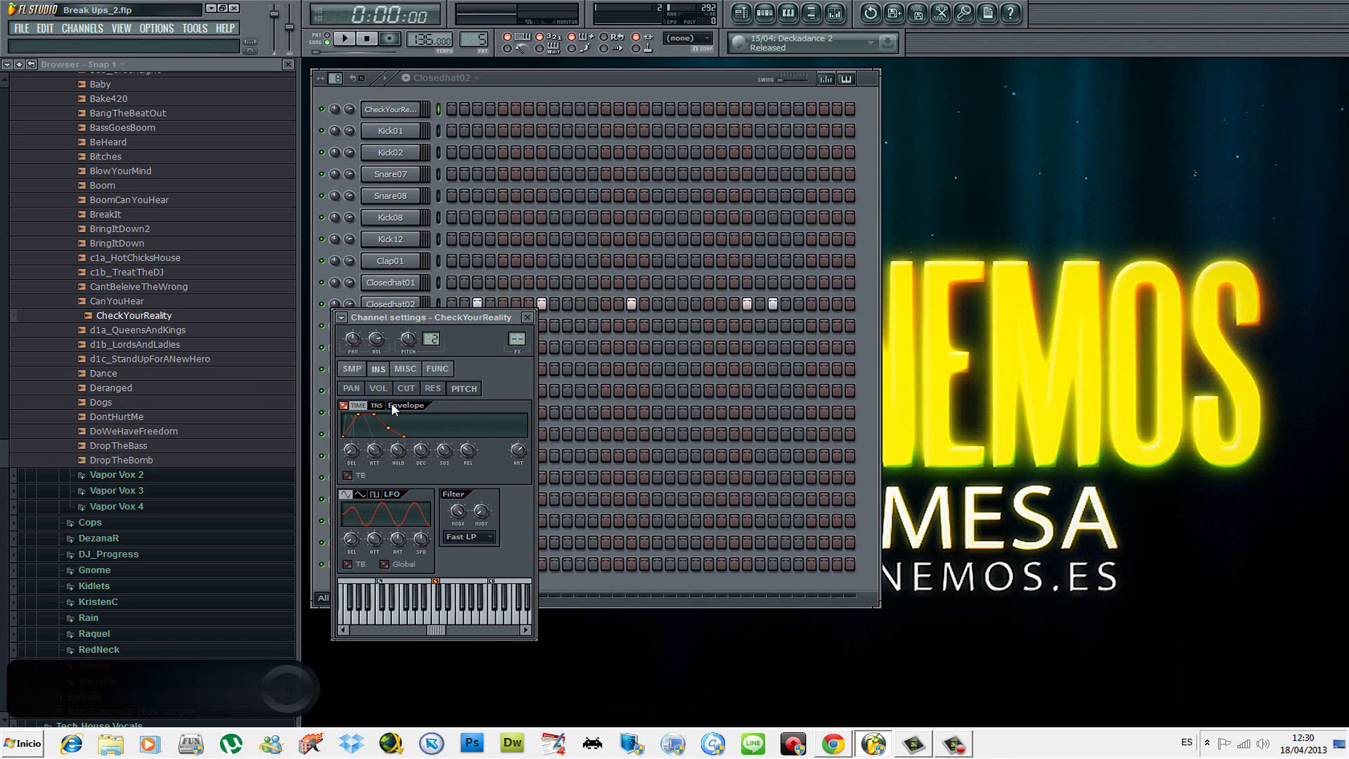
pyautogui.click(378, 388)
pyautogui.click(408, 392)
pyautogui.click(437, 390)
pyautogui.click(468, 392)
pyautogui.press('z')
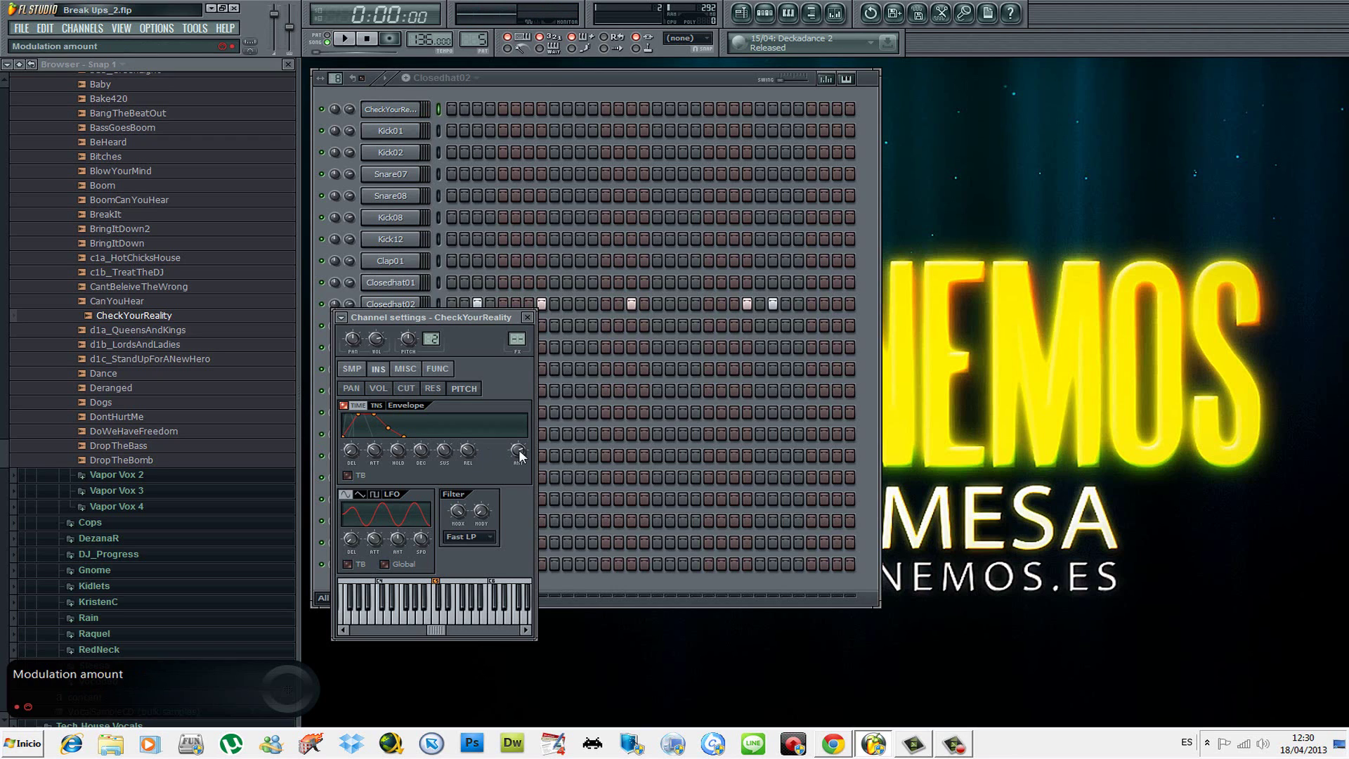
# Step: Adjust the pitch envelope's modulation amount slightly and audition the sample at C5
pyautogui.moveTo(519, 450); pyautogui.dragTo(520, 450)
pyautogui.press('q')
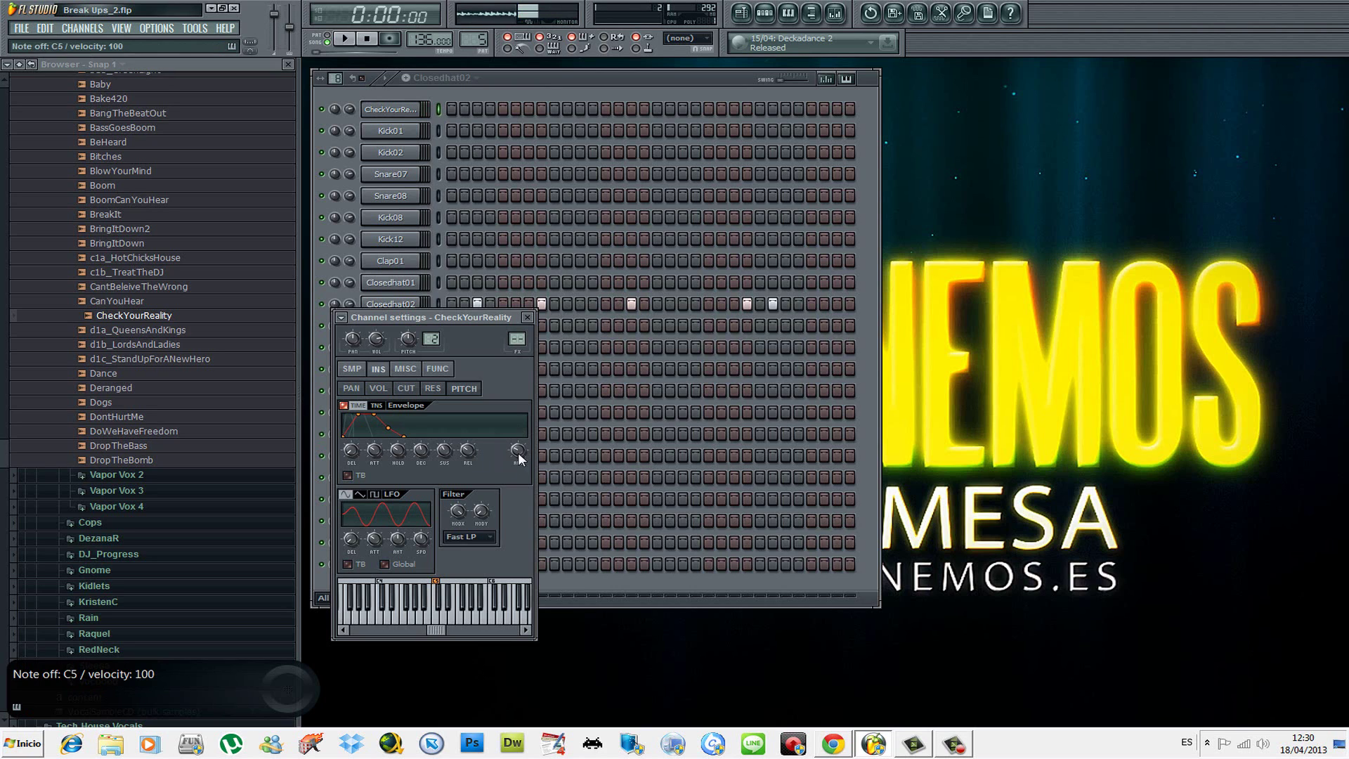
pyautogui.press('q')
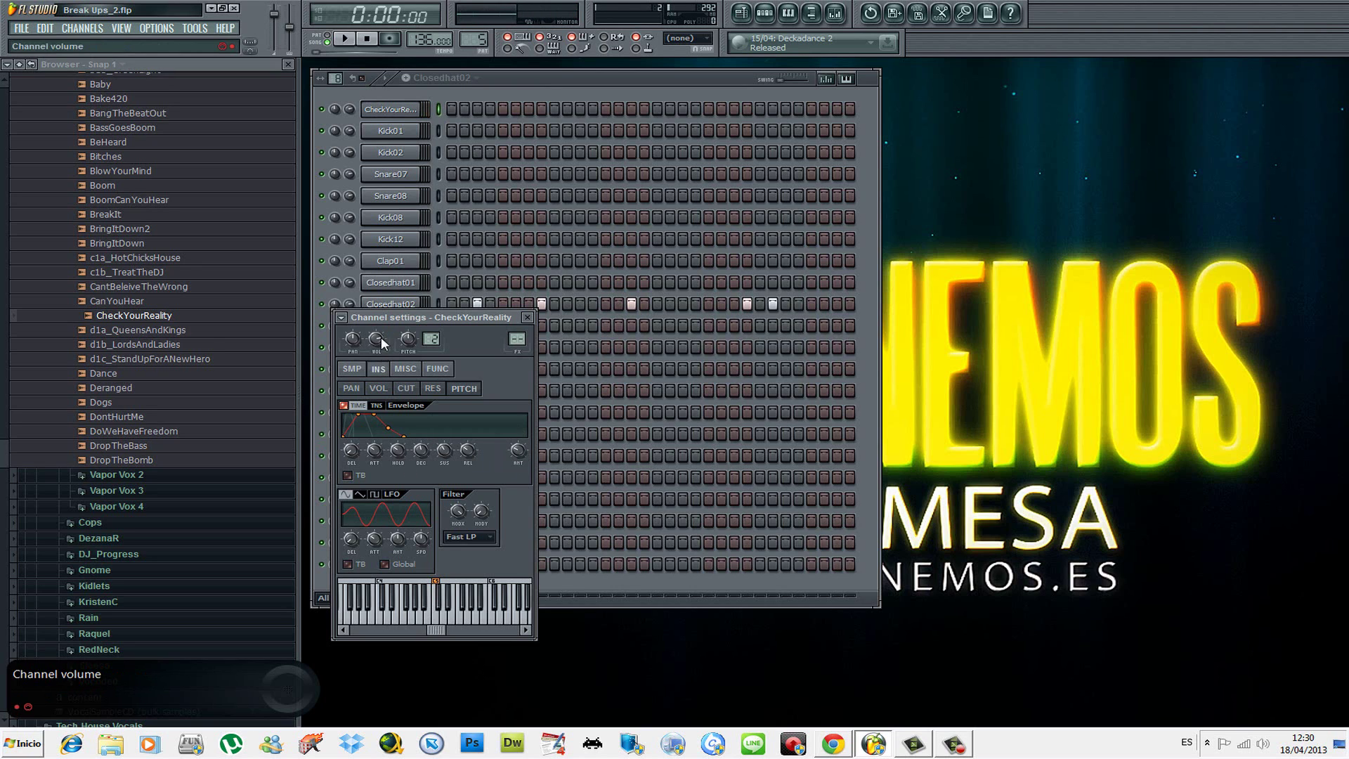
pyautogui.press('q')
# Step: Lower the resonance envelope's modulation amount, auditioning the sample at C5 before and after the change
pyautogui.click(435, 390)
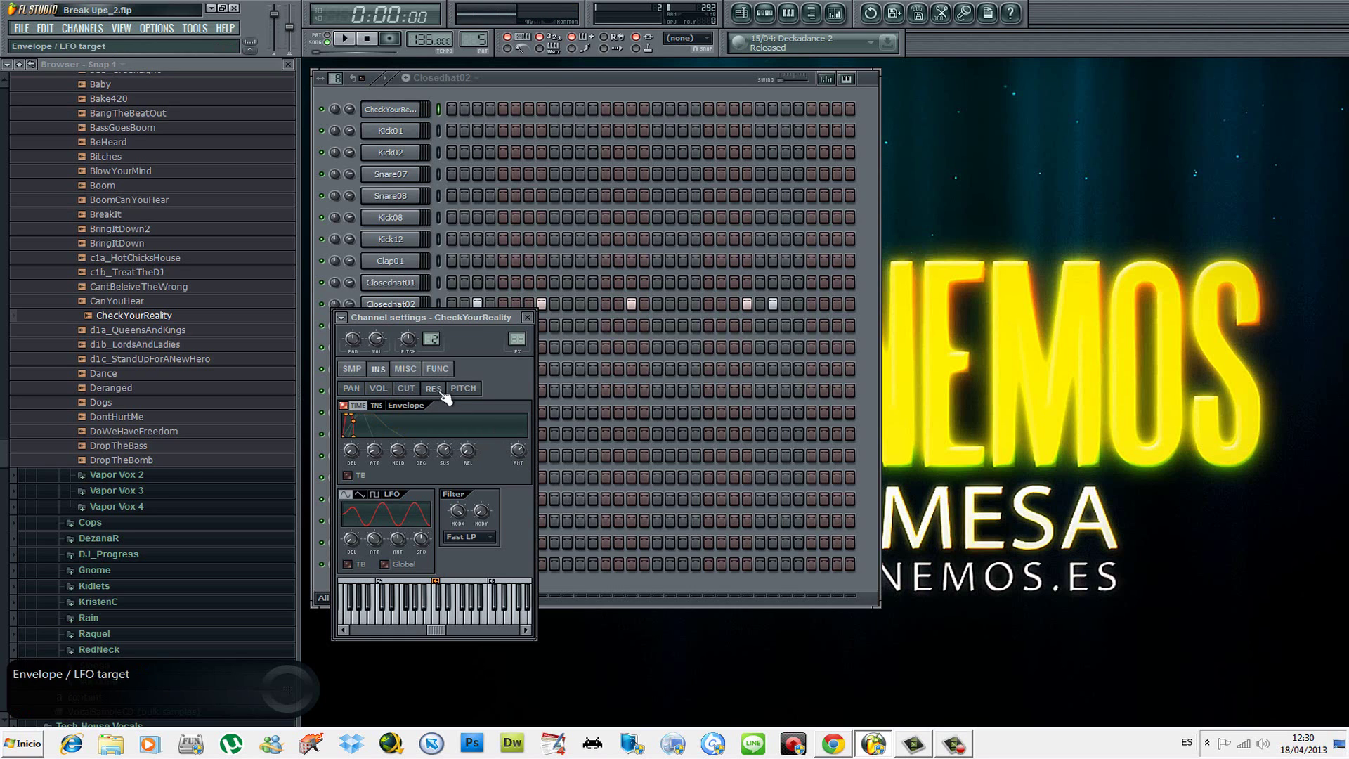
pyautogui.press('q')
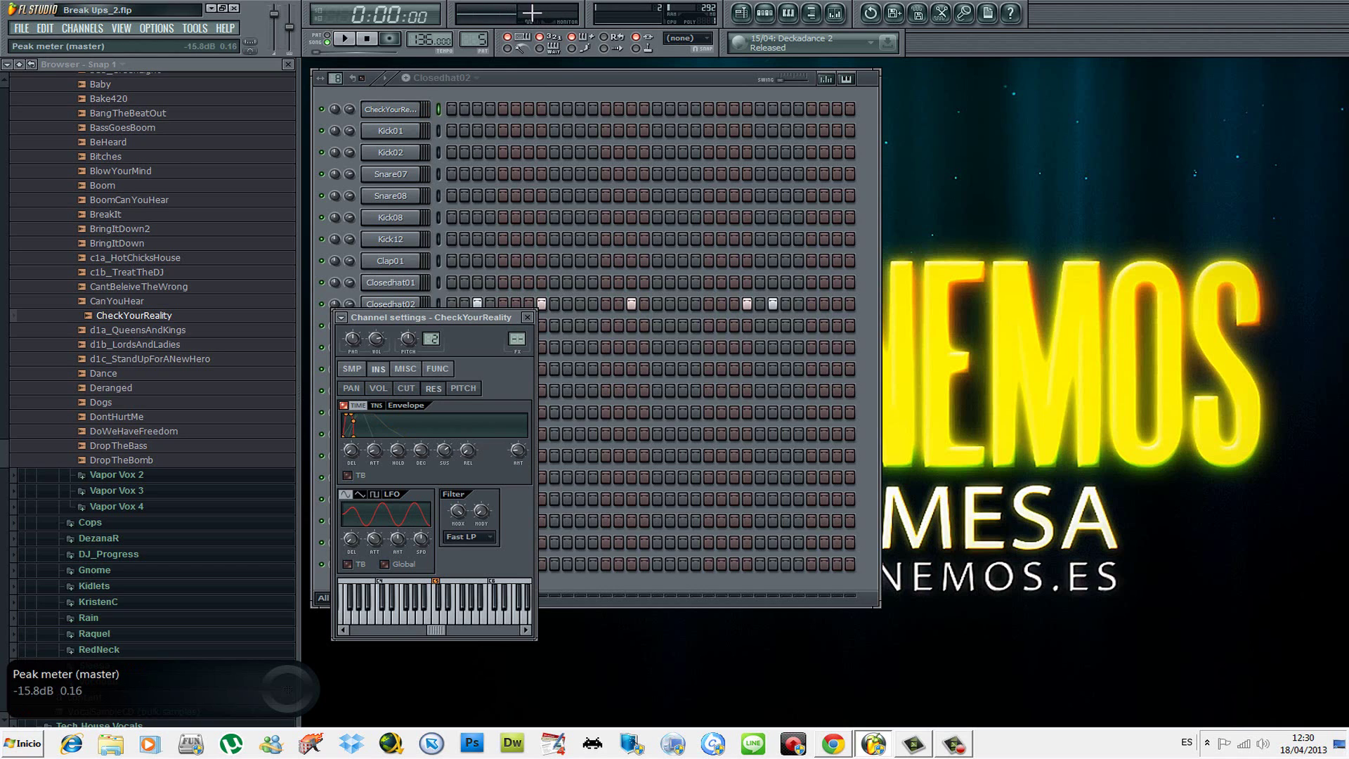
pyautogui.press('q')
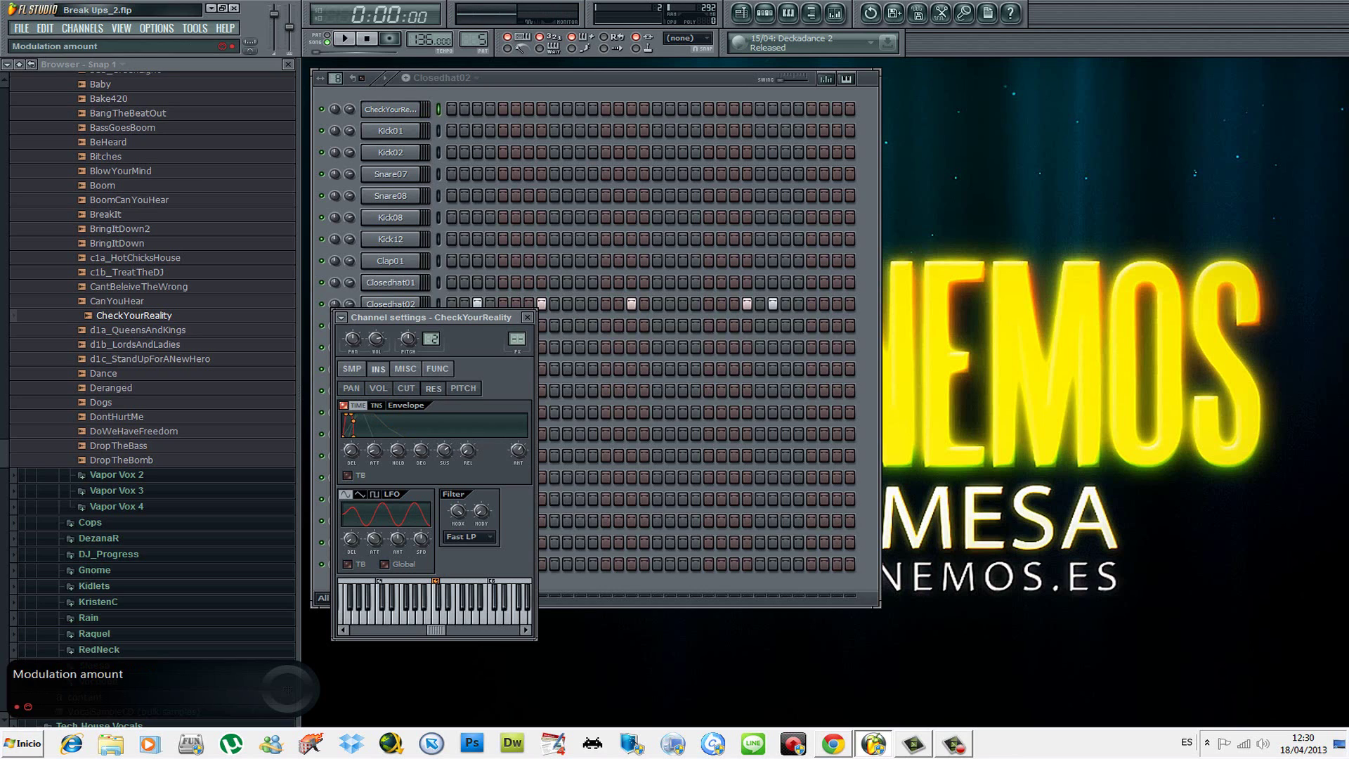
pyautogui.press('q')
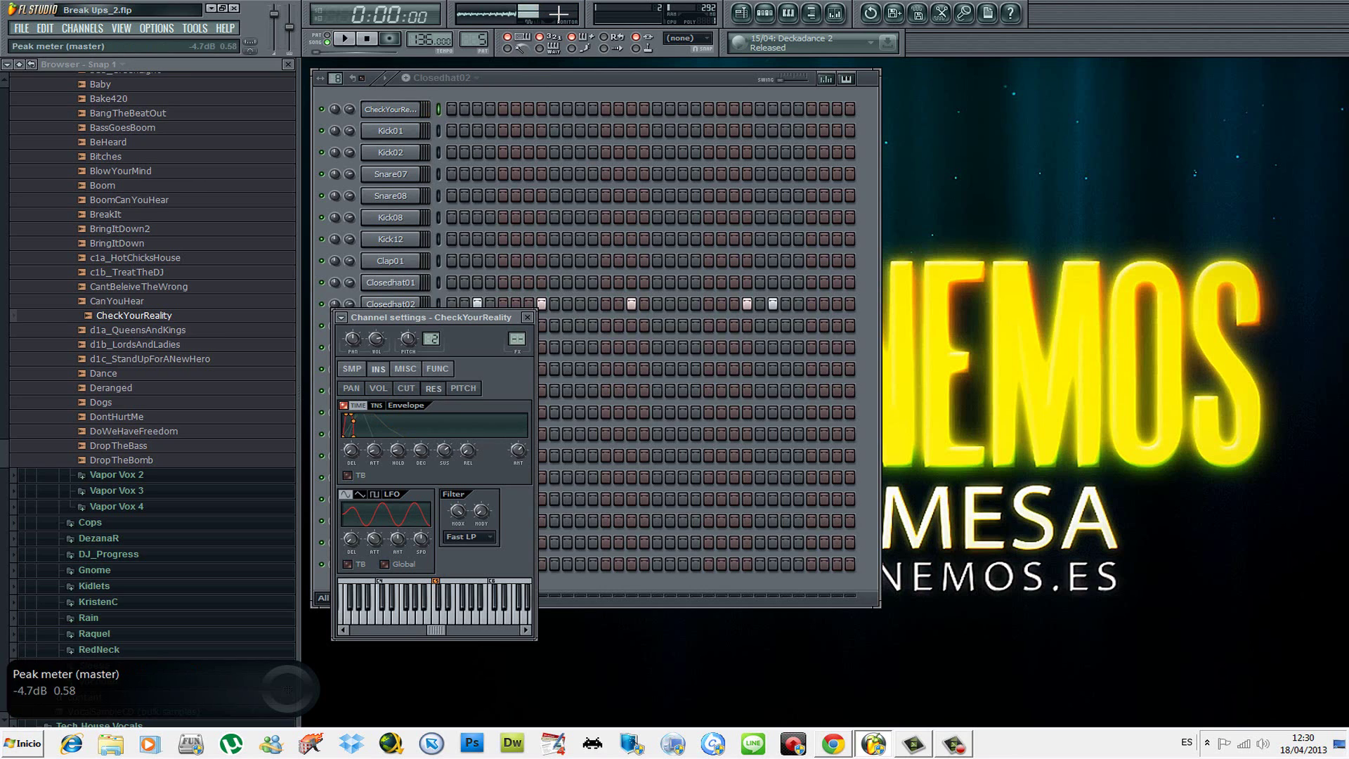
pyautogui.moveTo(517, 451); pyautogui.dragTo(517, 480)
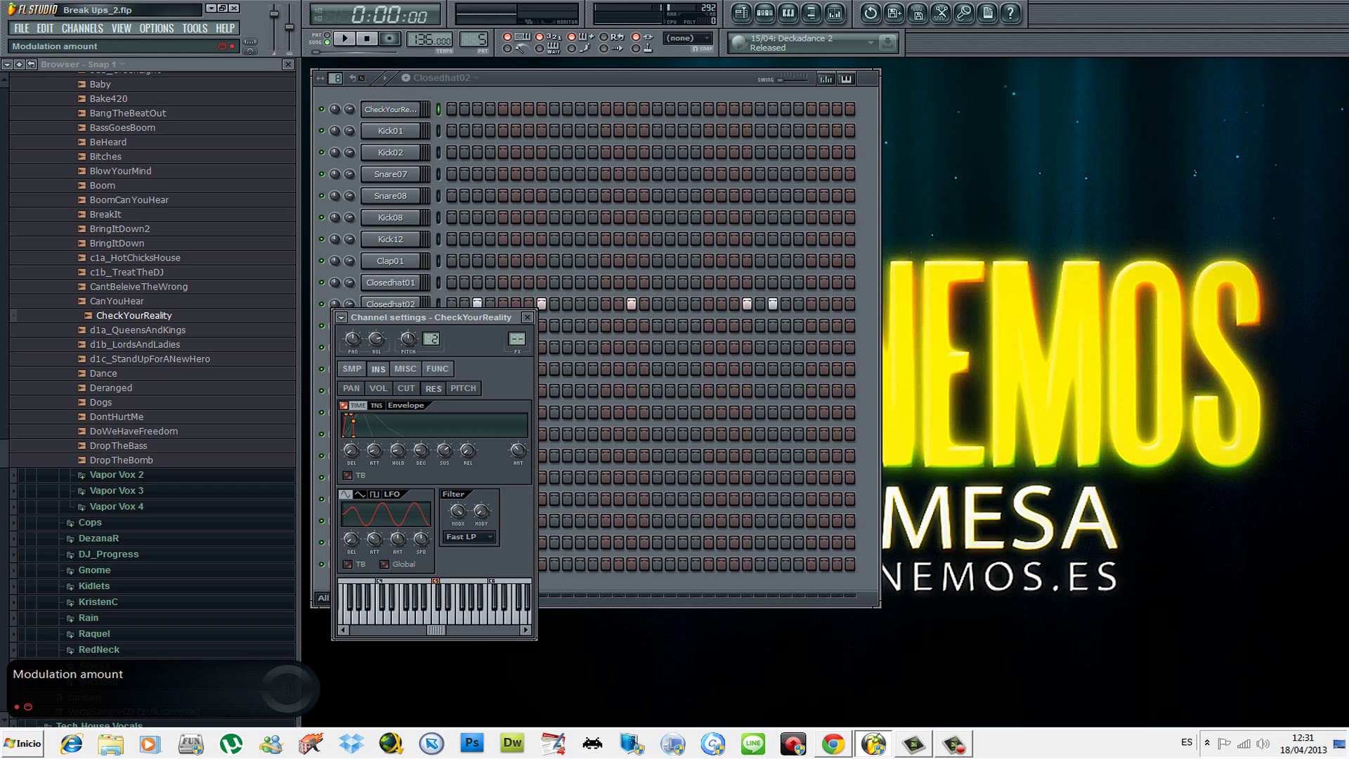
pyautogui.press('z')
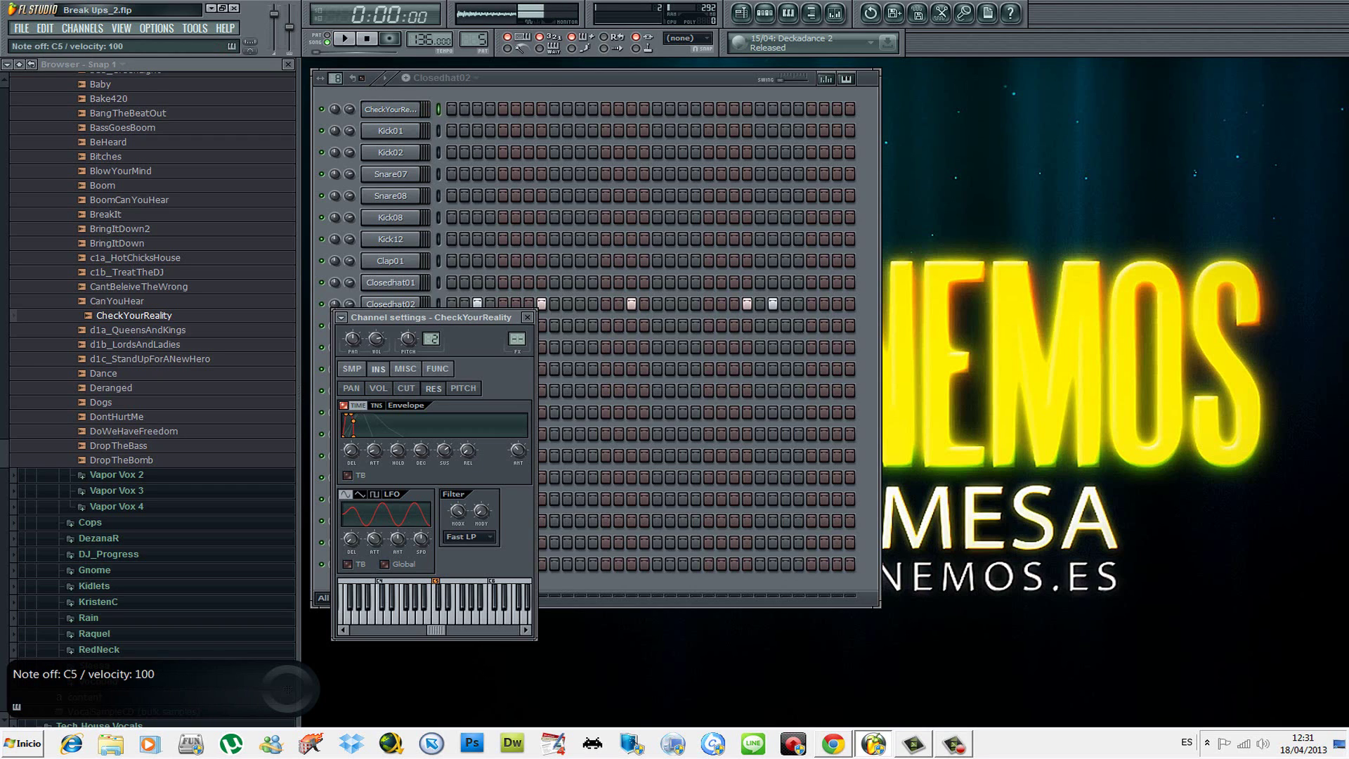
pyautogui.press('z')
# Step: Try a minimal attack time and a longer predelay on the pitch envelope, auditioning the sample at C5
pyautogui.click(463, 389)
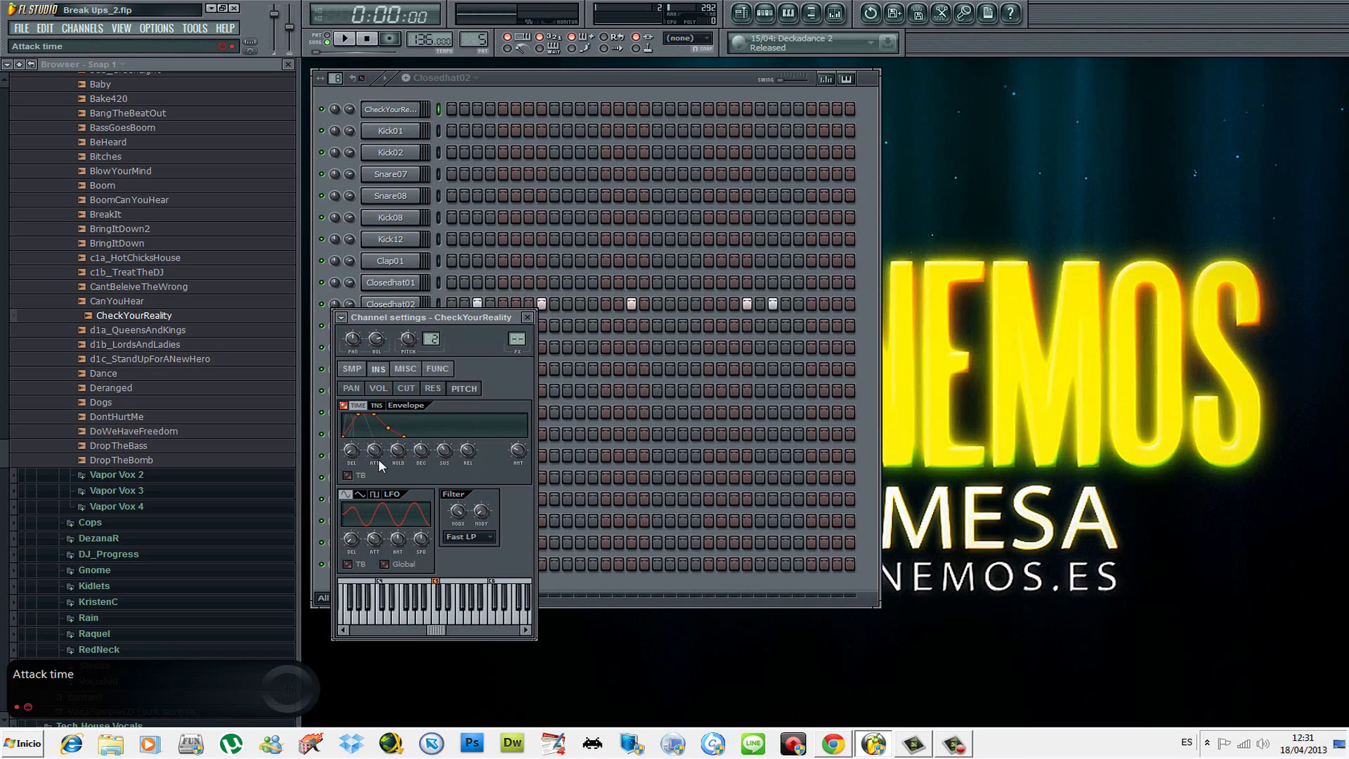
pyautogui.moveTo(376, 451); pyautogui.dragTo(351, 422)
pyautogui.press('q')
pyautogui.moveTo(351, 450); pyautogui.dragTo(351, 442)
pyautogui.press('z')
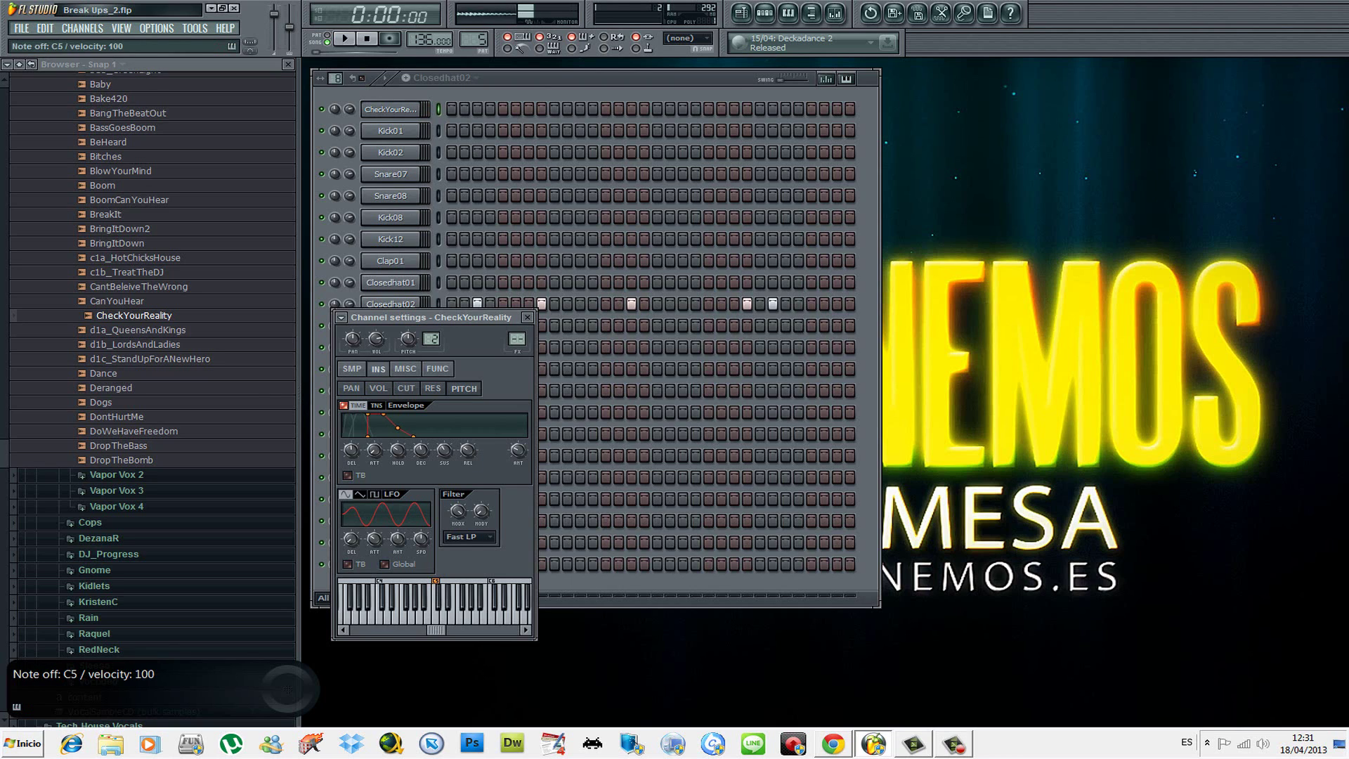
# Step: Bring the pitch envelope's predelay back to the minimum and audition the sample repeatedly at C5
pyautogui.moveTo(351, 450); pyautogui.dragTo(351, 454)
pyautogui.press('z')
pyautogui.press('z')
pyautogui.press('z')
pyautogui.press('z')
# Step: Reset the pitch envelope's modulation amount to its default and raise it again
pyautogui.moveTo(357, 449); pyautogui.dragTo(399, 450)
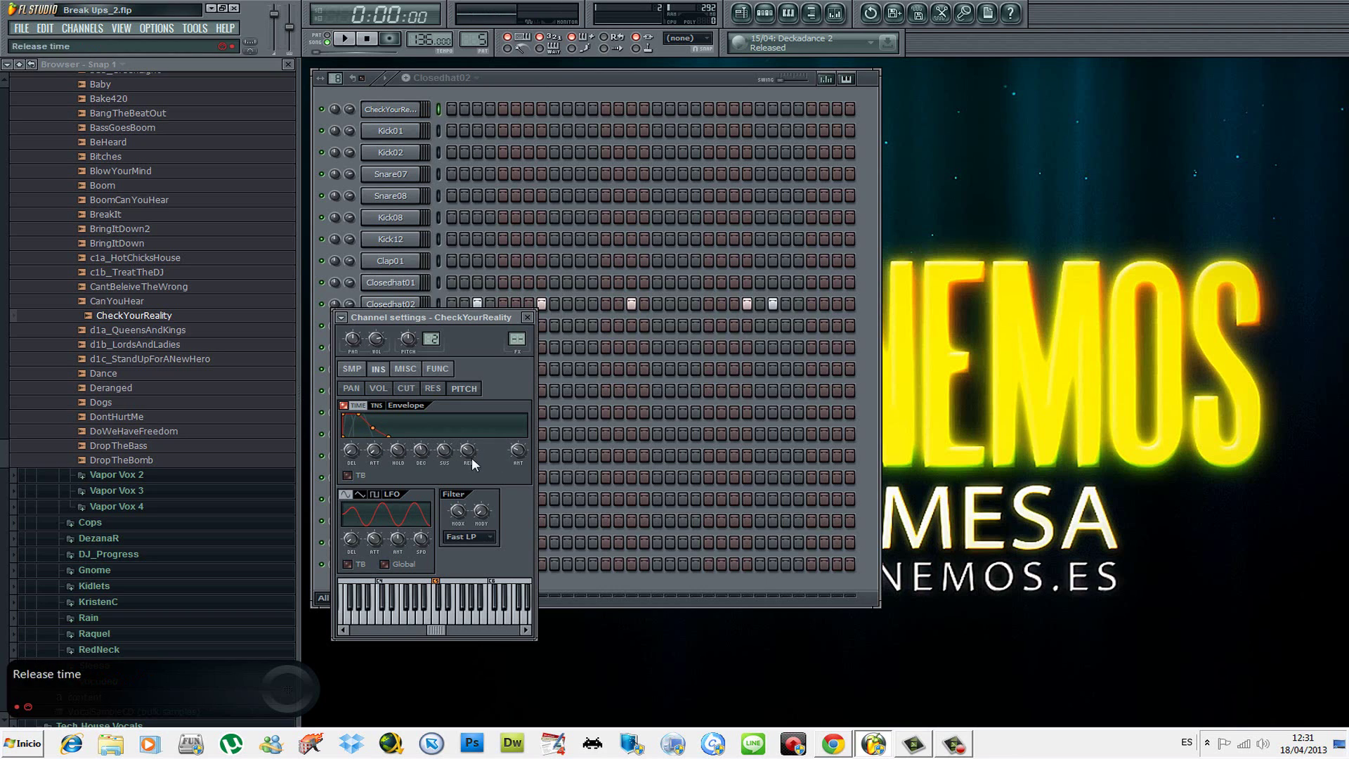
pyautogui.moveTo(520, 450); pyautogui.dragTo(521, 450)
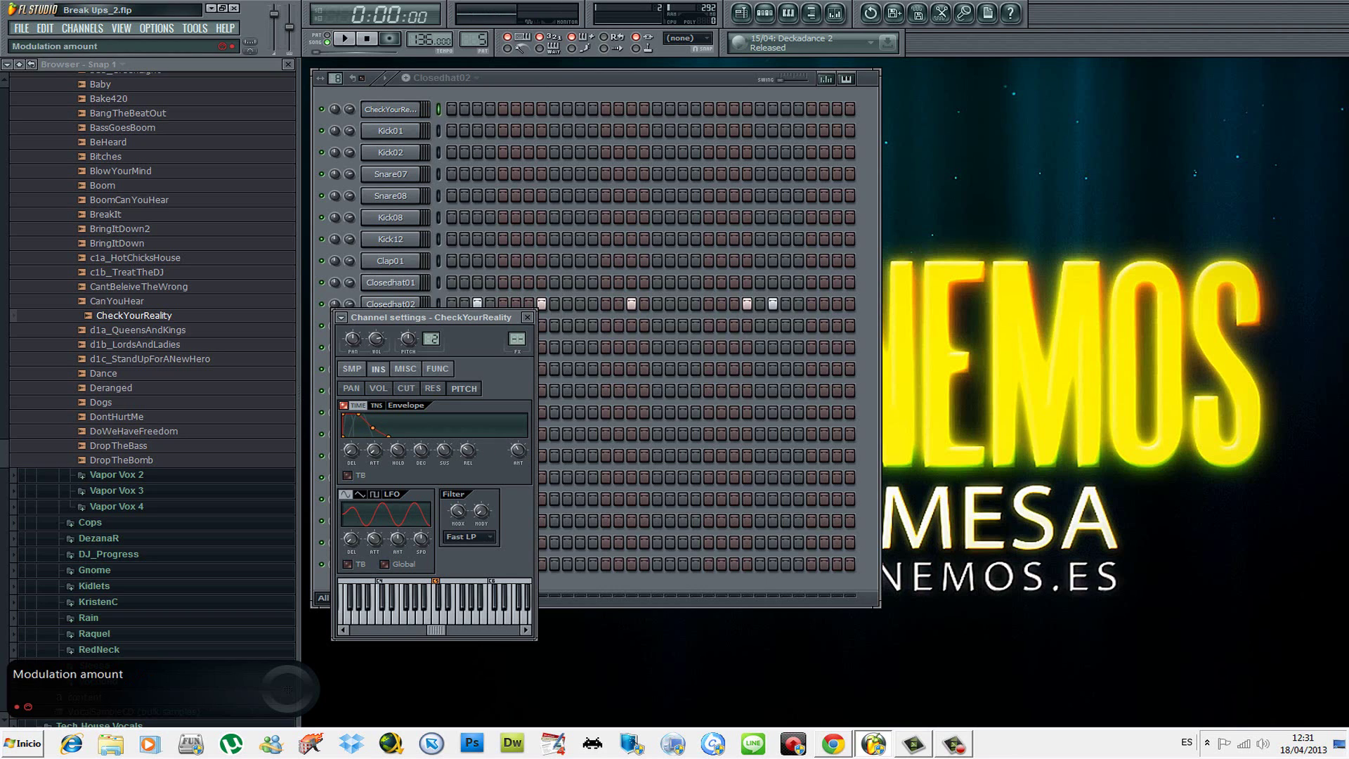
pyautogui.rightClick(520, 449)
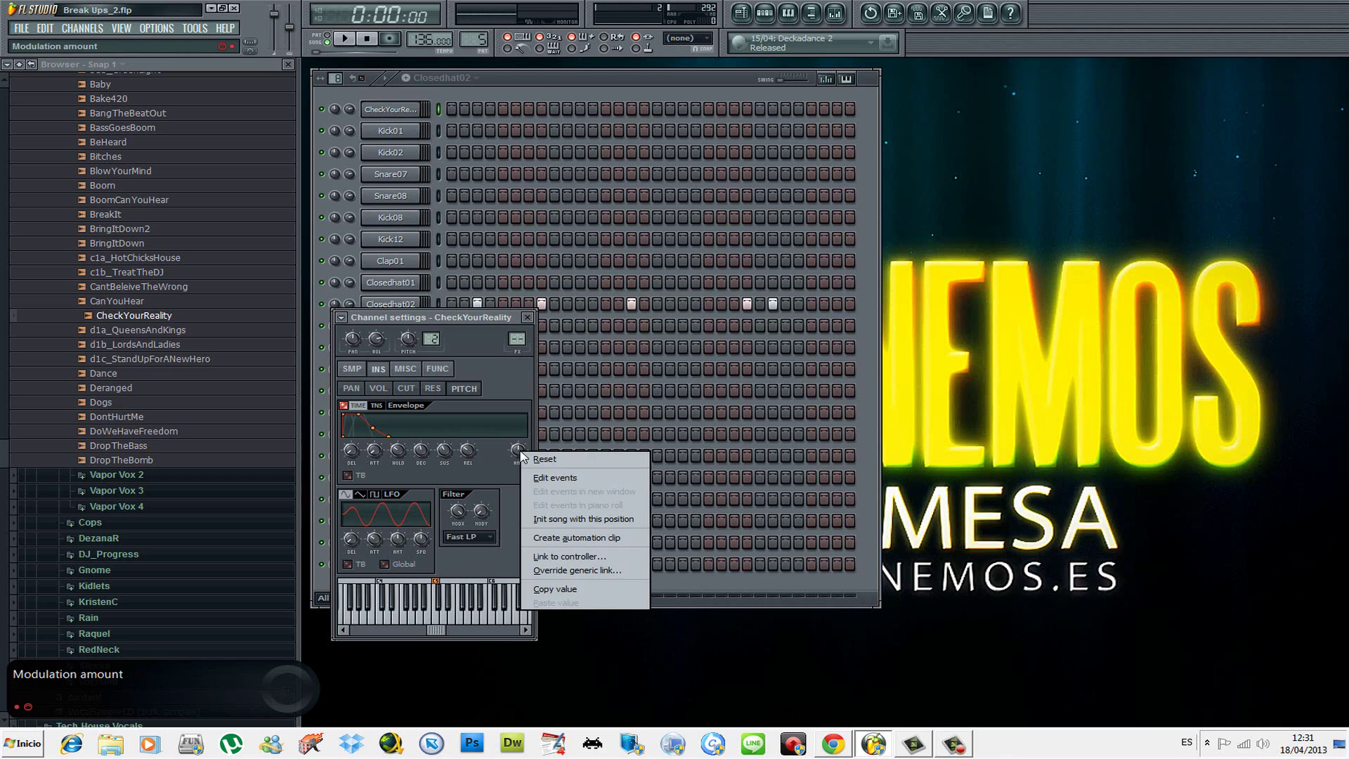
pyautogui.click(558, 458)
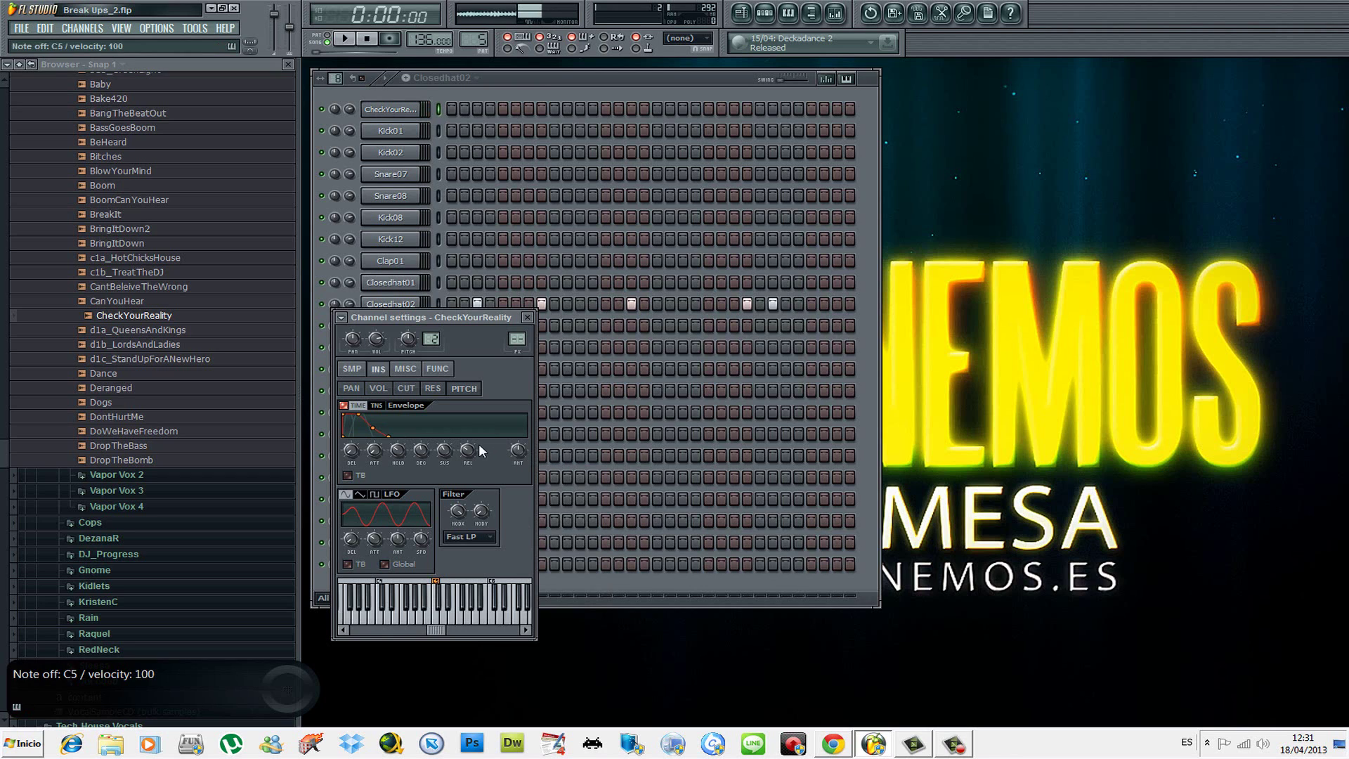
pyautogui.moveTo(515, 453); pyautogui.dragTo(515, 441)
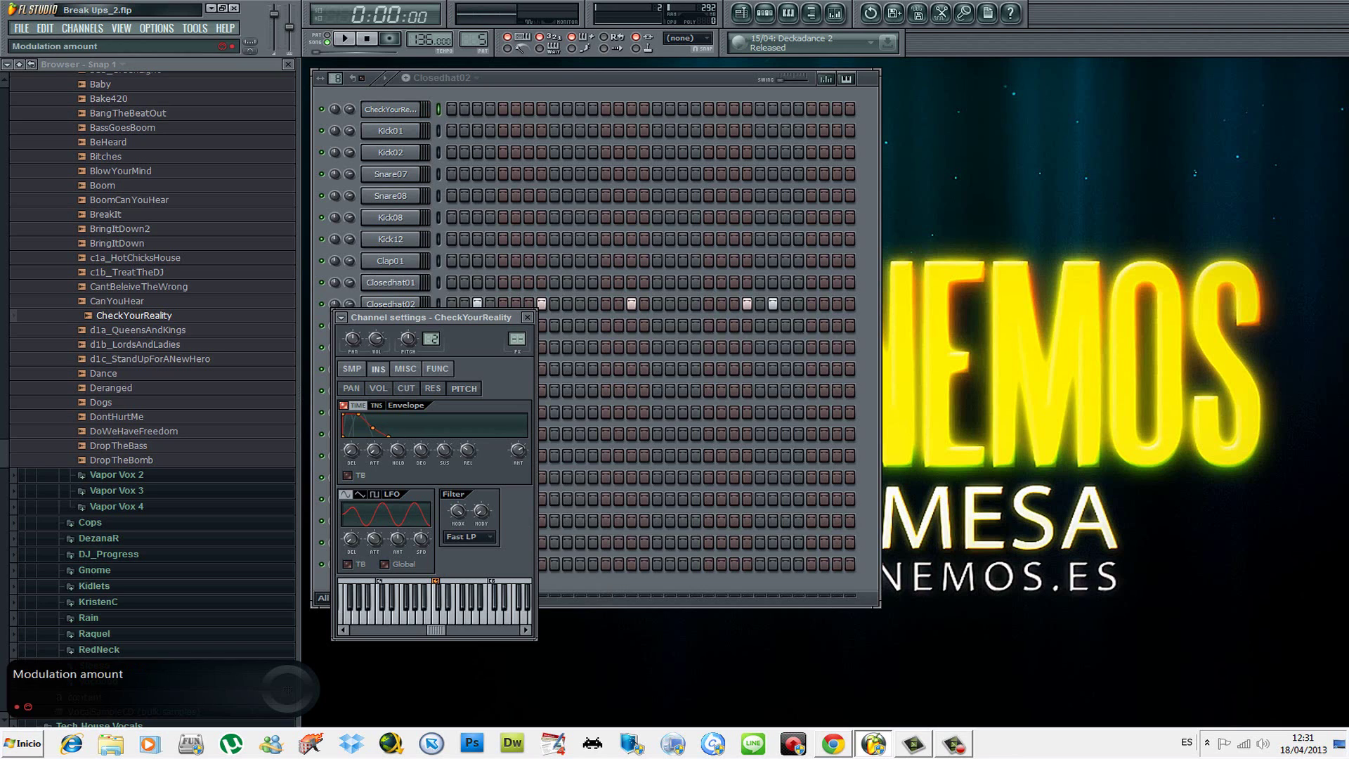
# Step: Lengthen the pitch envelope's attack time and audition the sample at C5
pyautogui.moveTo(376, 453); pyautogui.dragTo(376, 437)
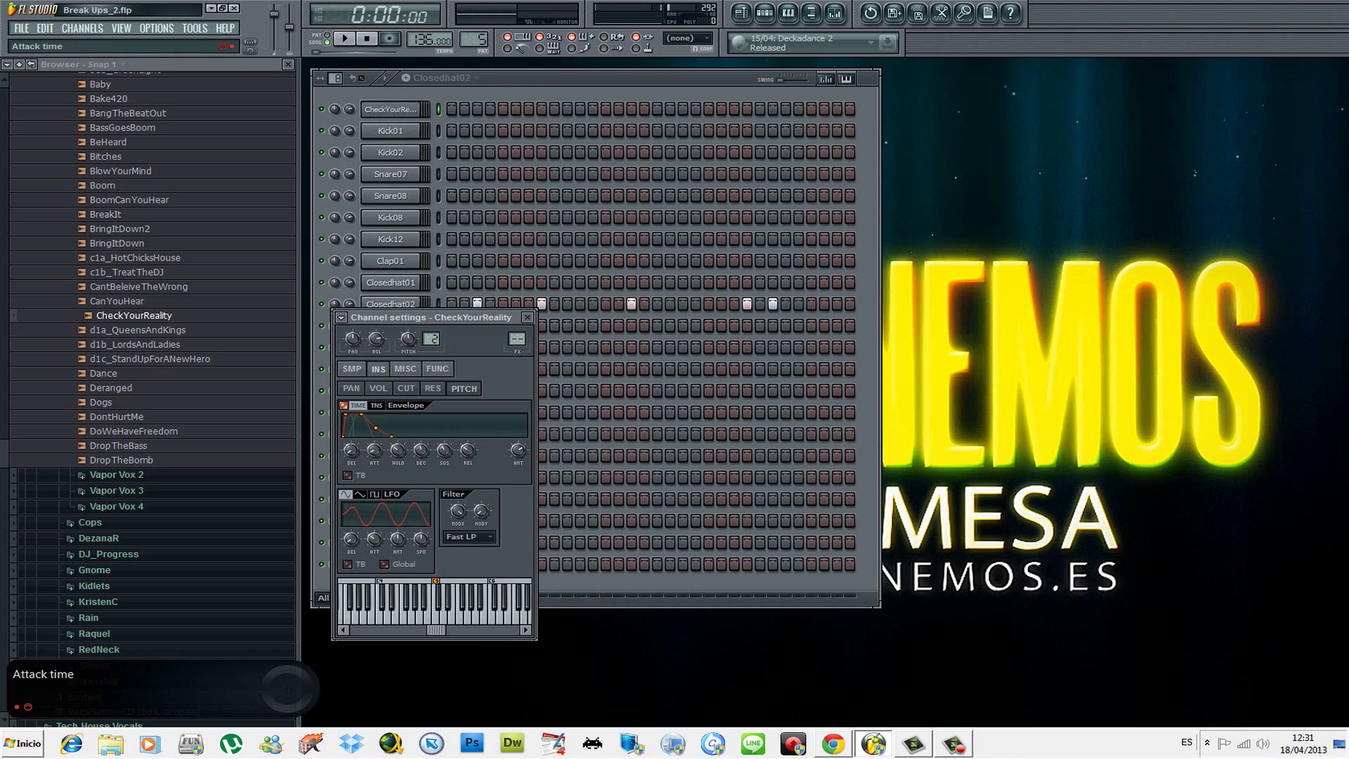
pyautogui.press('q')
pyautogui.press('q')
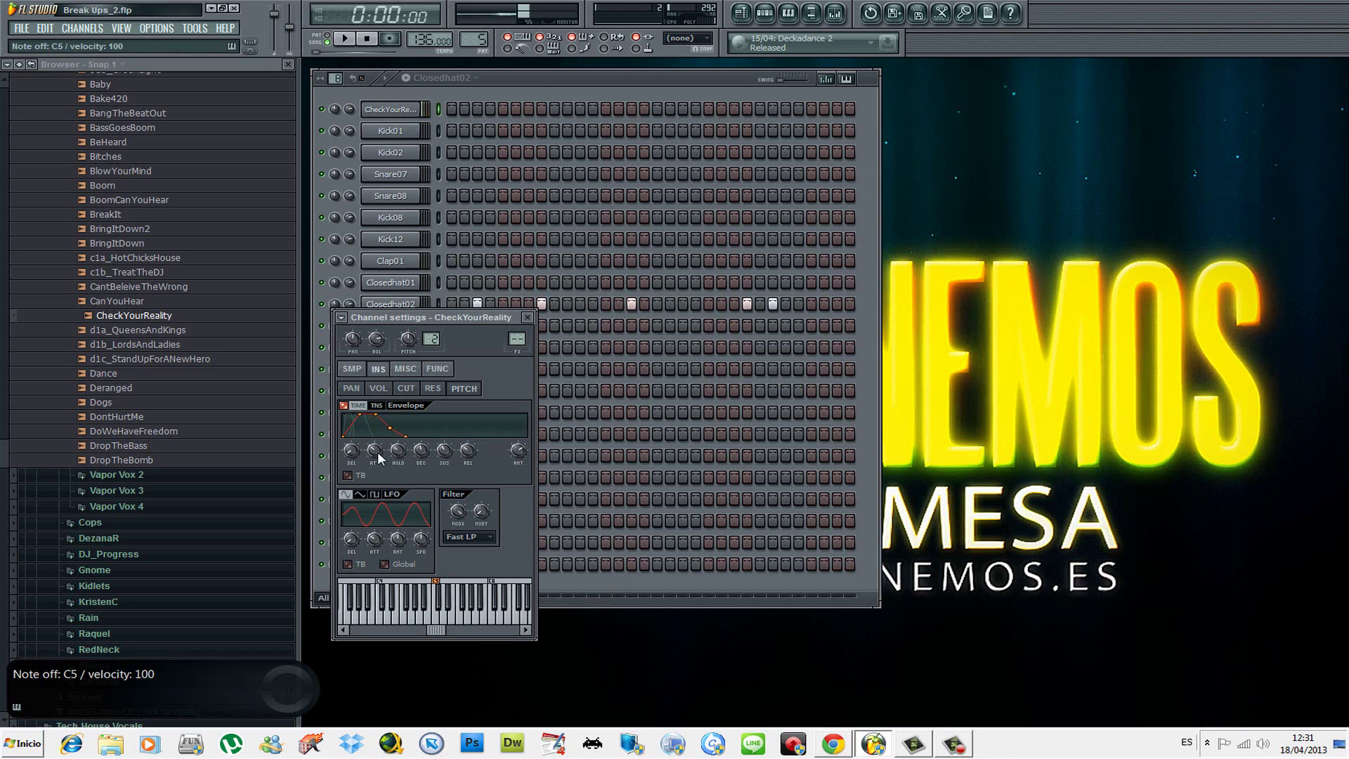
# Step: Try longer and shorter predelay times on the pitch envelope while auditioning the sample at C5
pyautogui.moveTo(351, 451); pyautogui.dragTo(351, 441)
pyautogui.press('q')
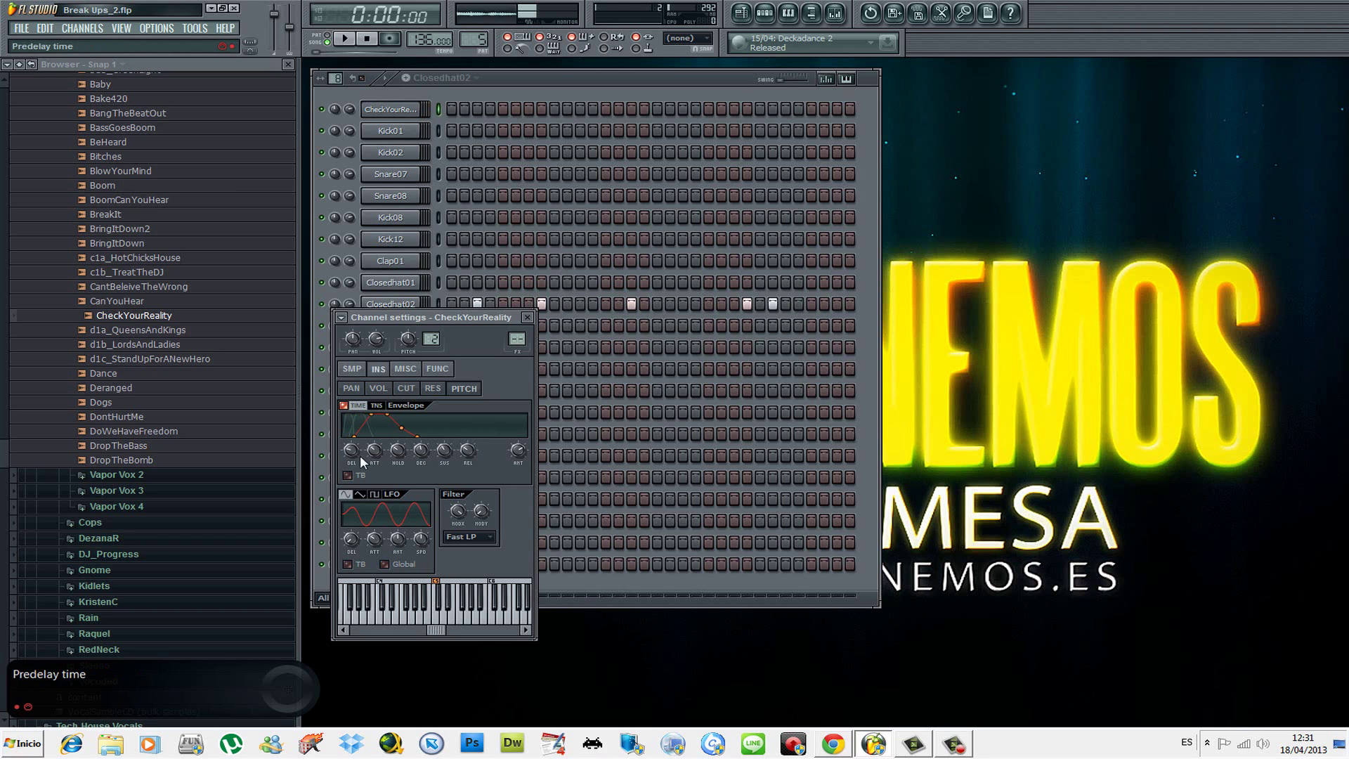
pyautogui.press('q')
pyautogui.moveTo(351, 451); pyautogui.dragTo(351, 458)
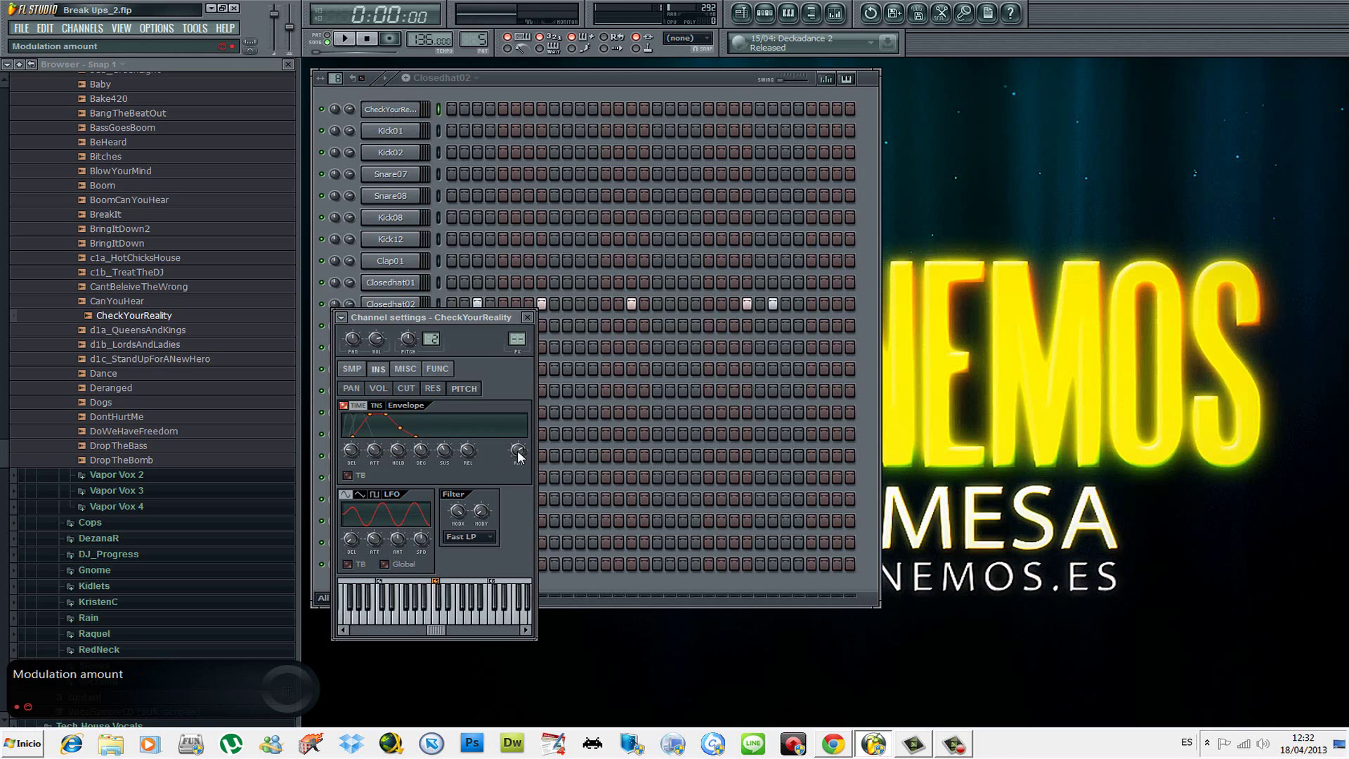
# Step: Lengthen the pitch envelope's attack time slightly and audition the sample repeatedly at C5
pyautogui.moveTo(378, 454)
pyautogui.mouseDown()
pyautogui.moveTo(378, 427)
pyautogui.moveTo(378, 466)
pyautogui.moveTo(378, 449)
pyautogui.mouseUp()
pyautogui.press('q')
pyautogui.press('q')
pyautogui.press('q')
pyautogui.press('q')
pyautogui.press('q')
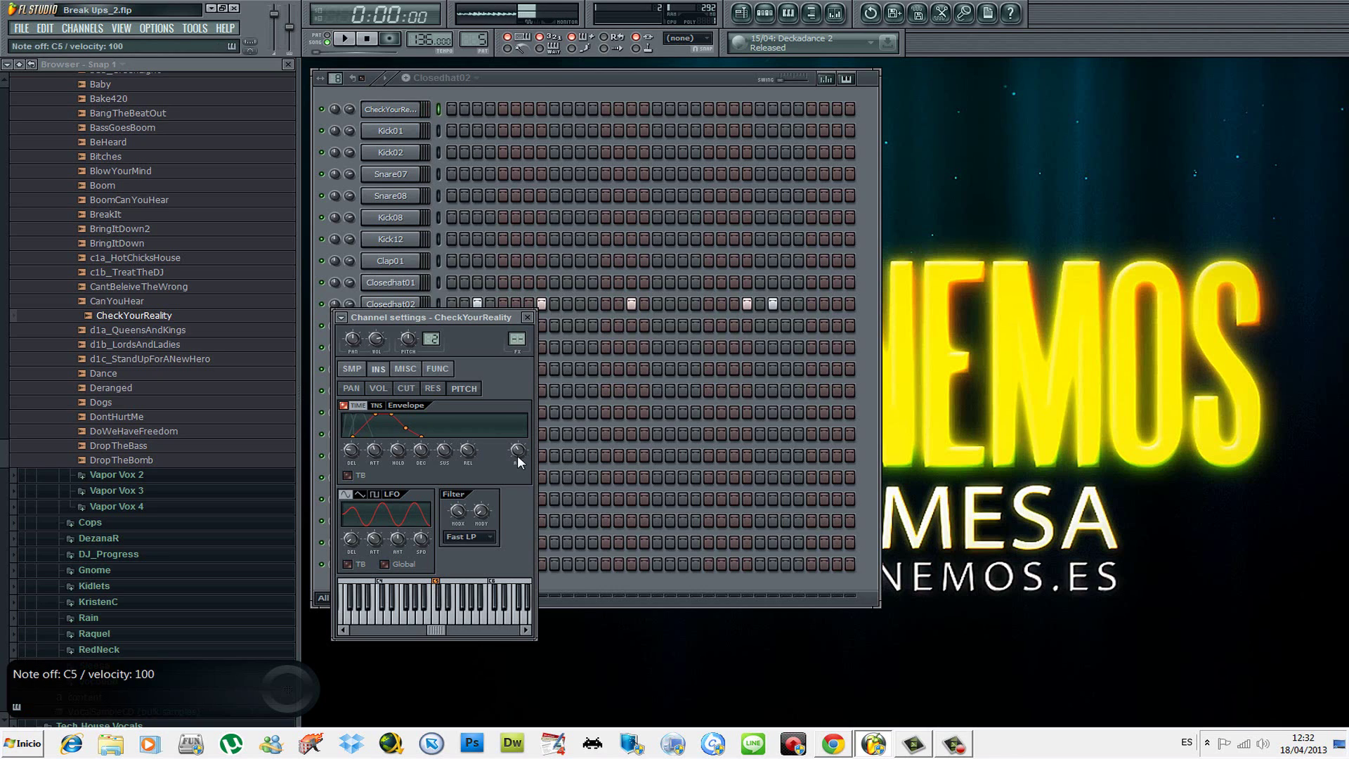
pyautogui.press('q')
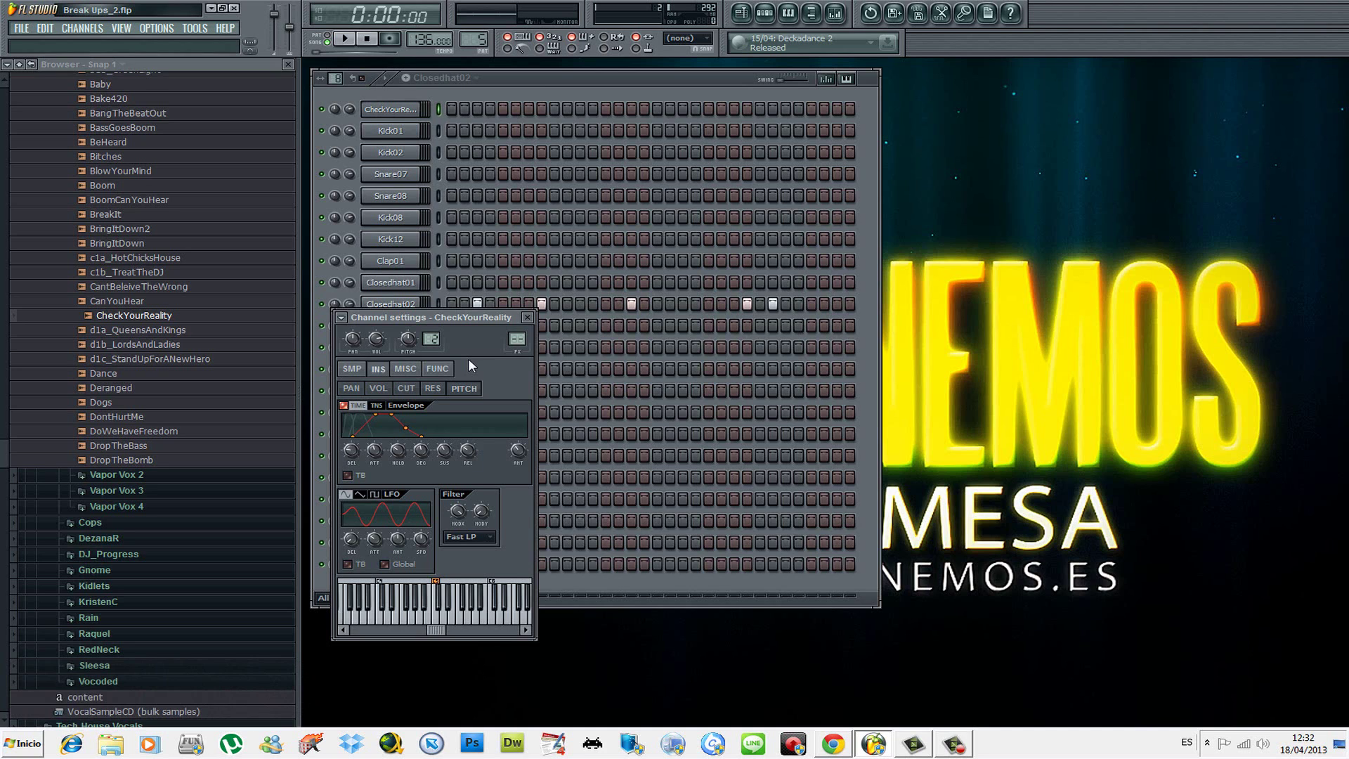
# Step: Start and stop playback briefly and audition the pitch-modulated vocal at C5 between runs
pyautogui.press('space')
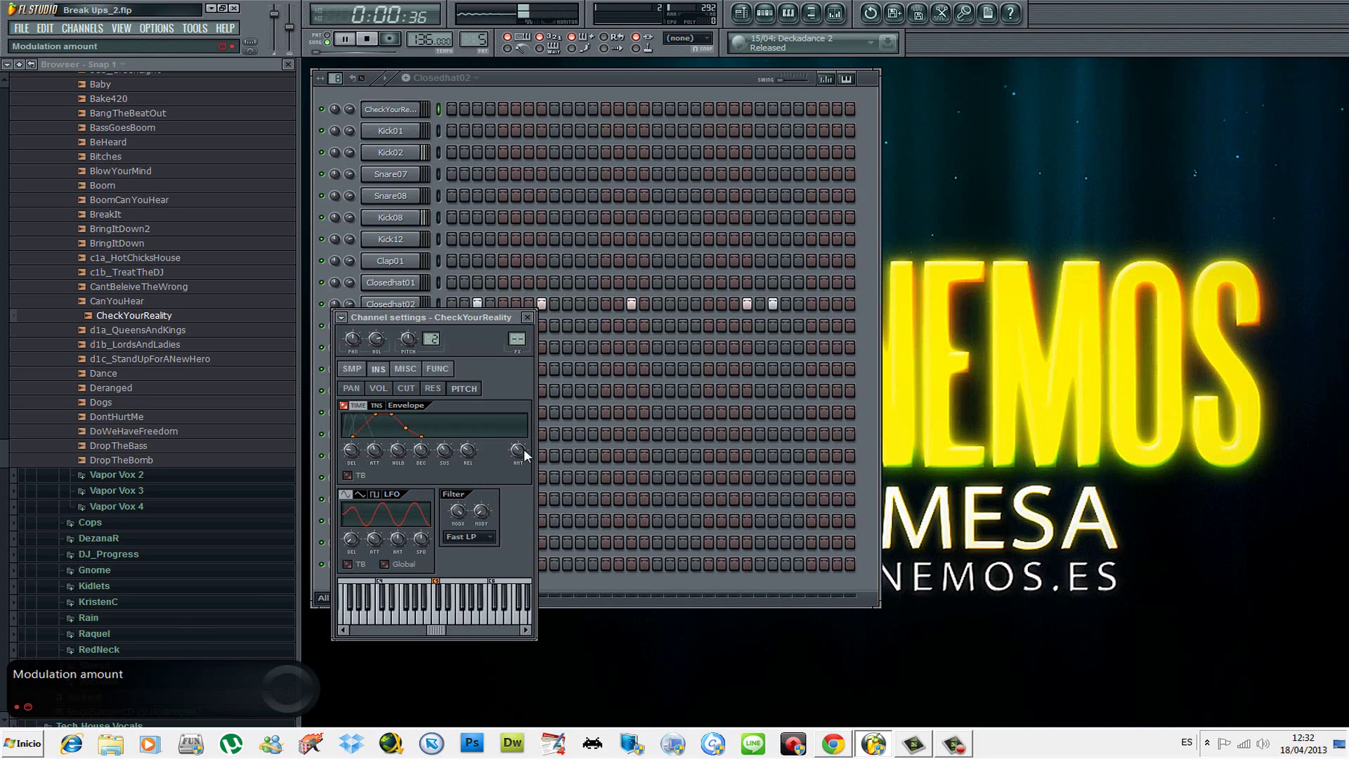
pyautogui.press('space')
pyautogui.press('q')
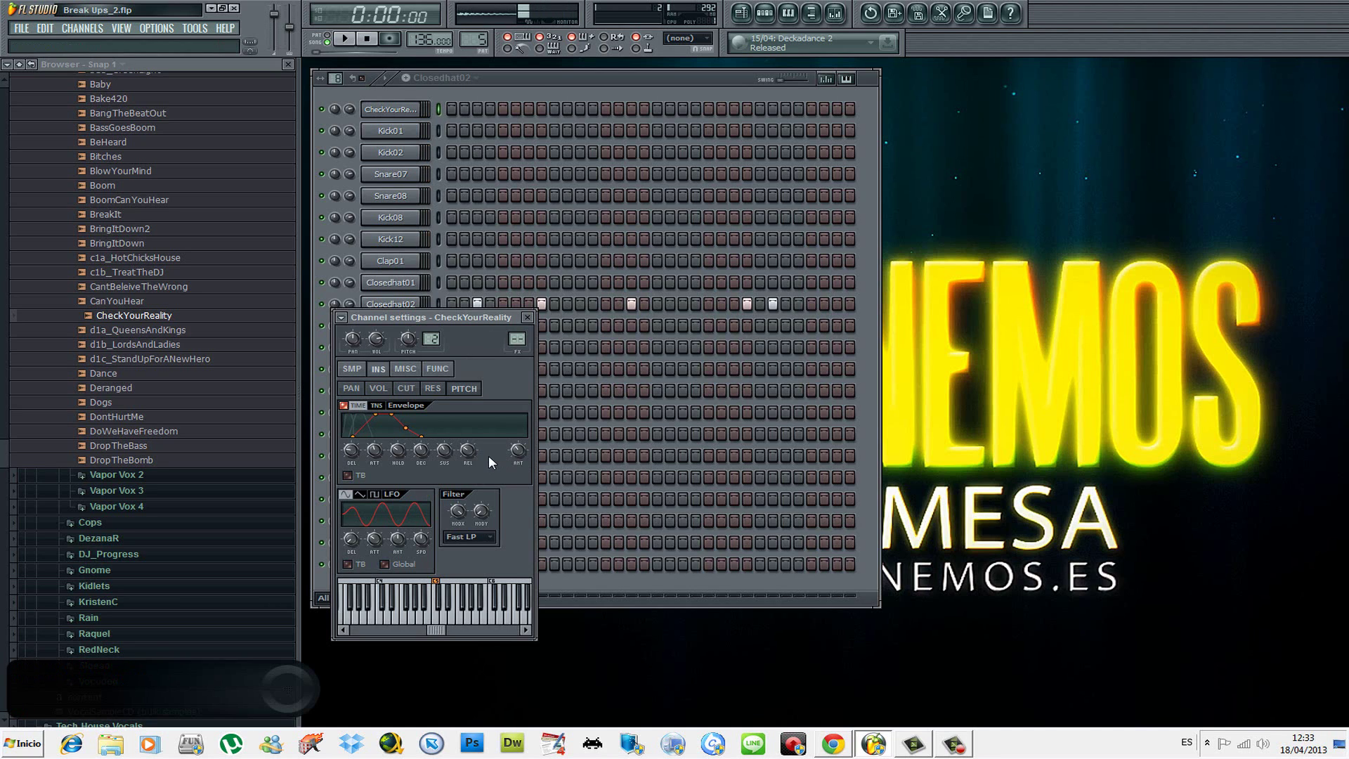
pyautogui.press('space')
pyautogui.press('space')
pyautogui.press('q')
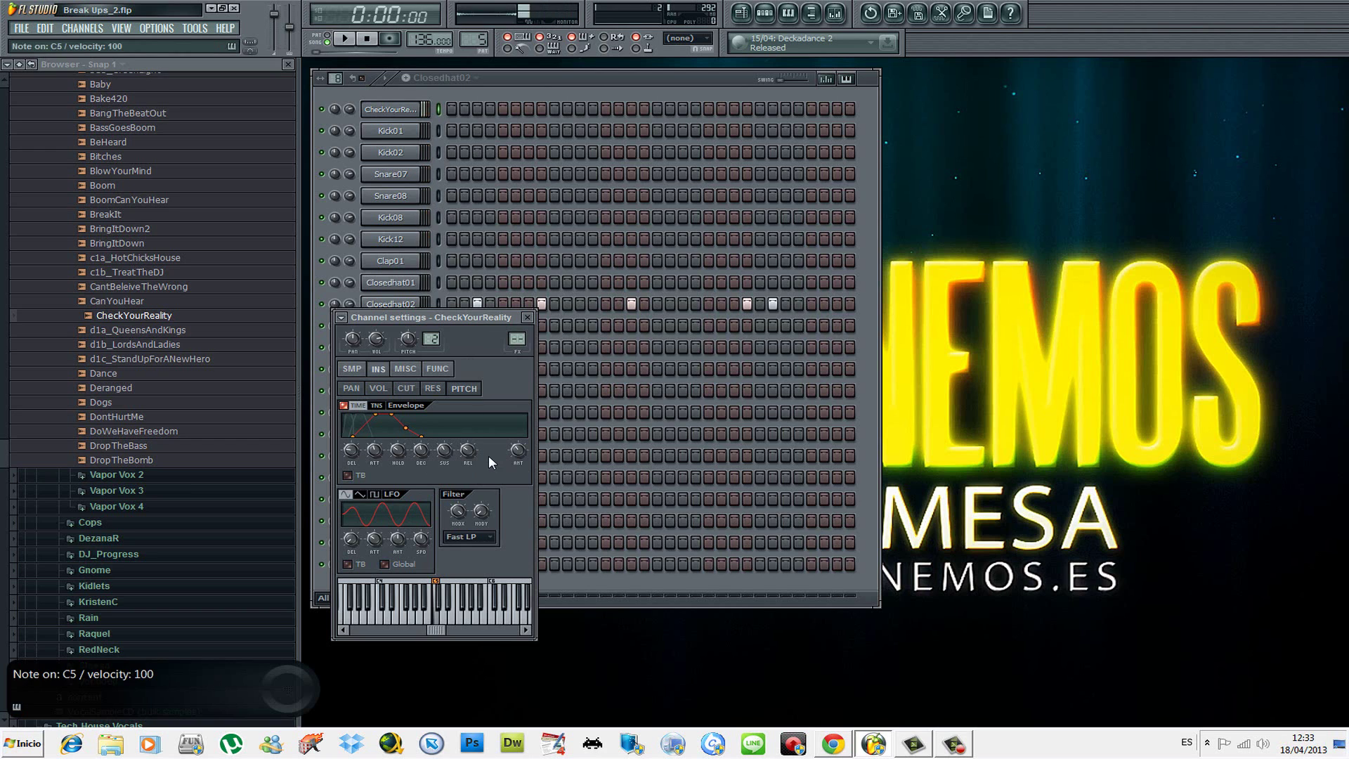
# Step: Reposition the CheckYourReality channel settings and try the pitch envelope's attack at its minimum, auditioning at C5
pyautogui.moveTo(465, 318); pyautogui.dragTo(507, 298)
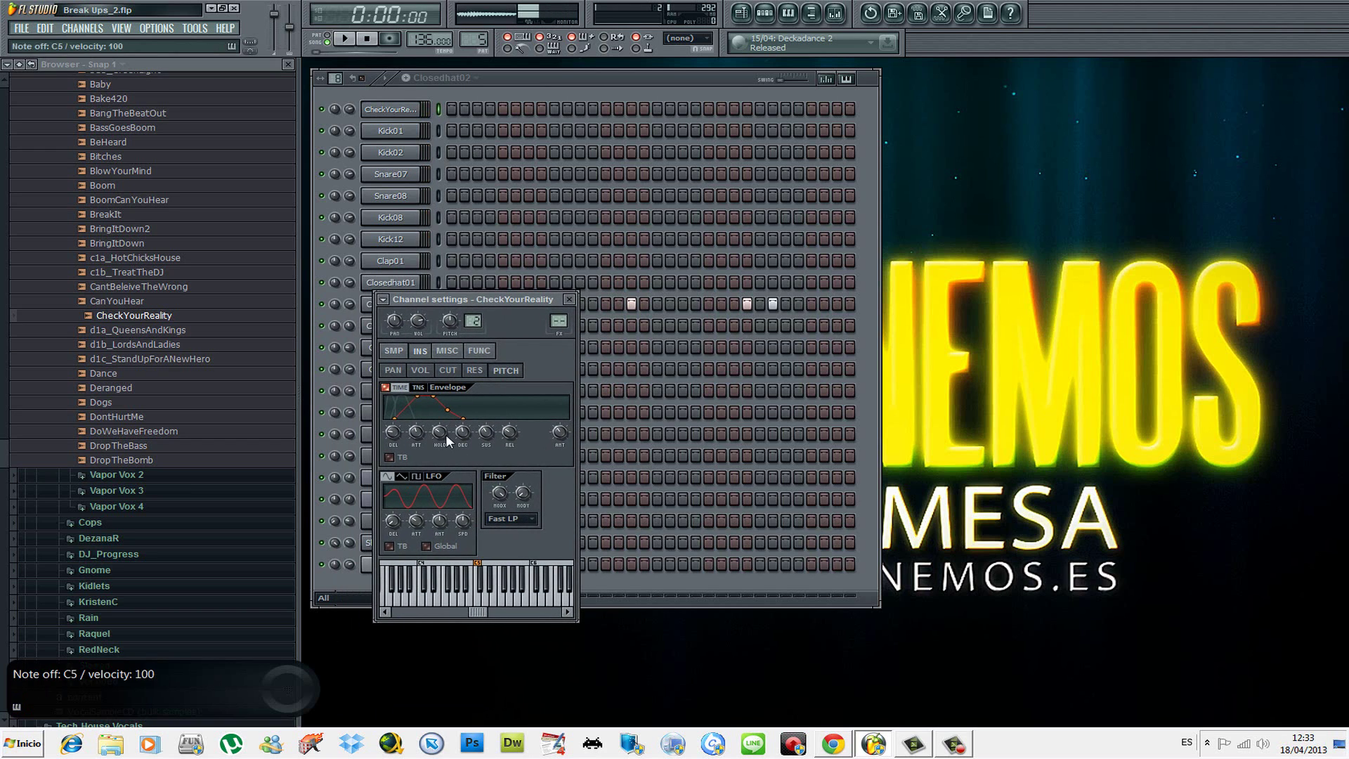
pyautogui.moveTo(467, 431); pyautogui.dragTo(416, 458)
pyautogui.press('q')
pyautogui.press('q')
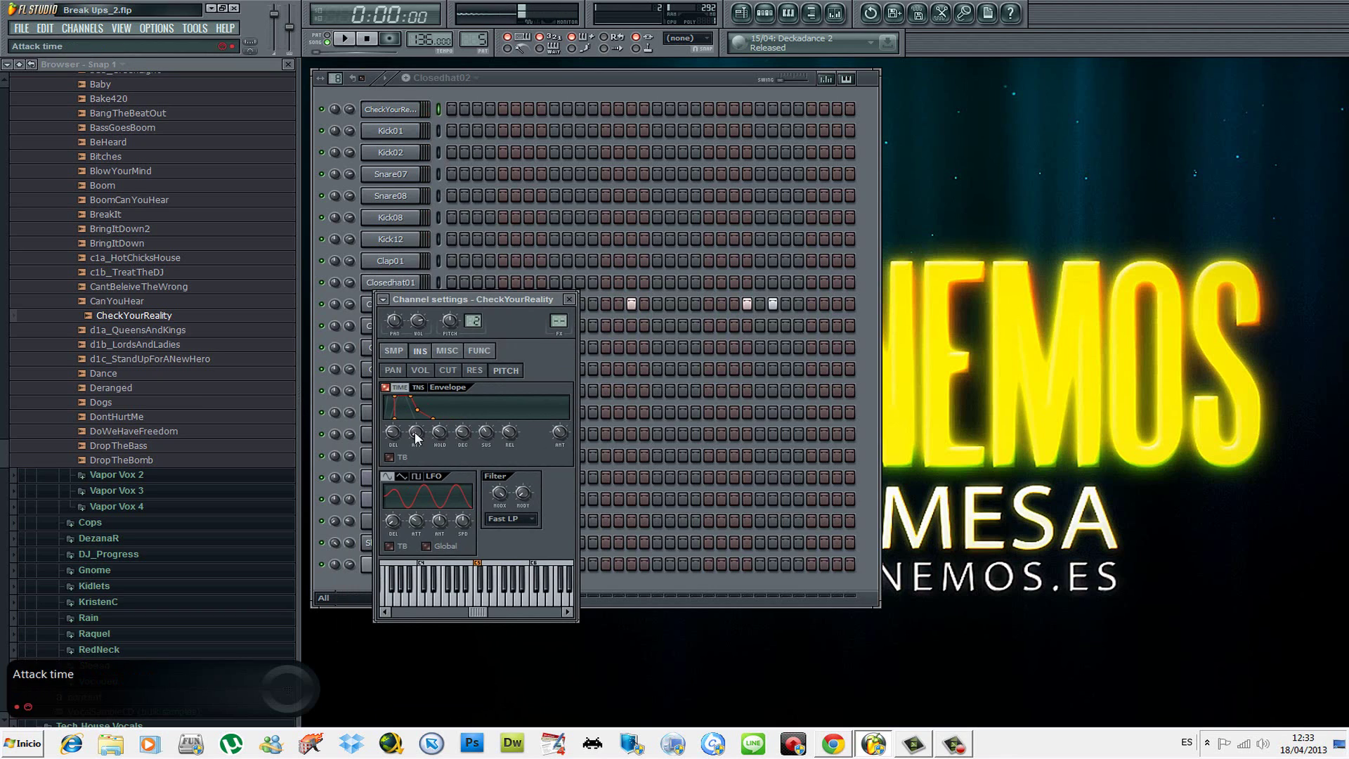
pyautogui.press('q')
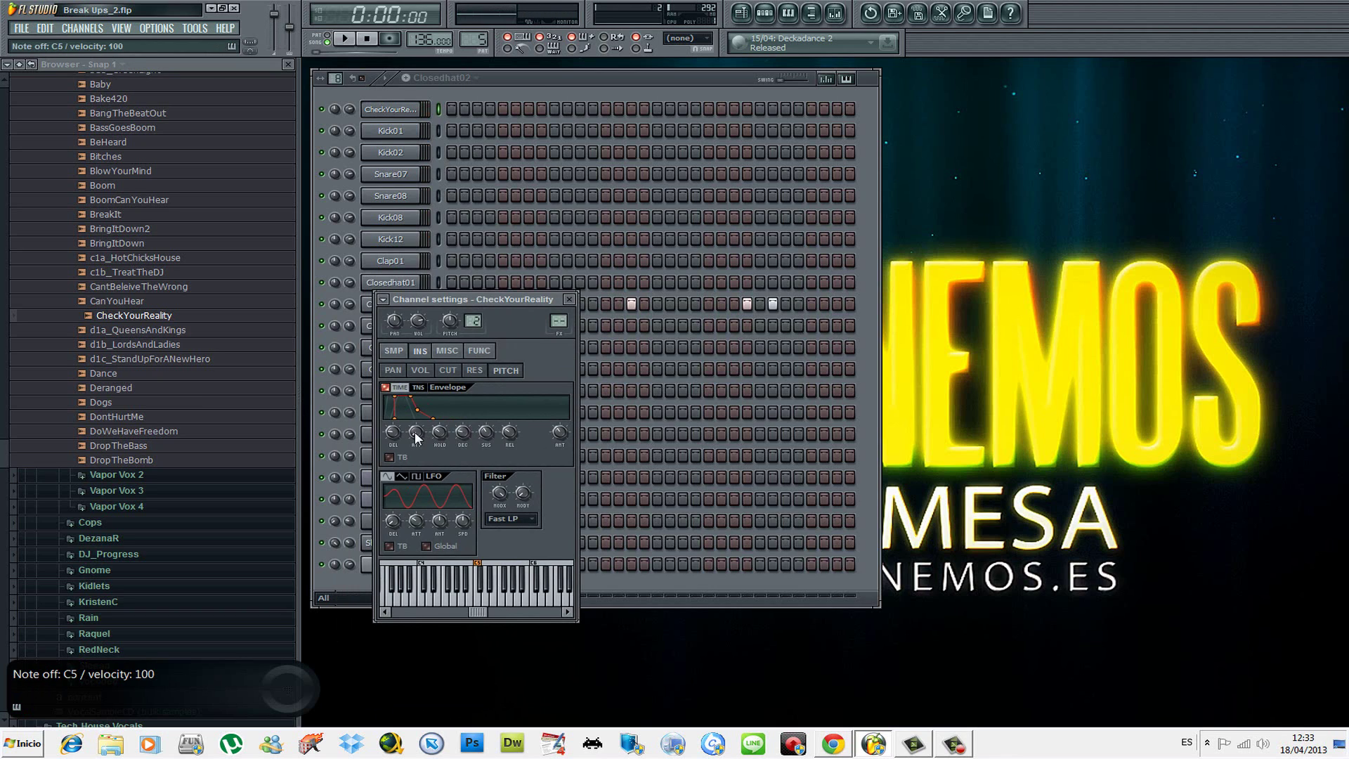
# Step: Try a longer predelay on the pitch envelope with the minimal attack, auditioning the sample at C5
pyautogui.moveTo(393, 432); pyautogui.dragTo(393, 423)
pyautogui.press('q')
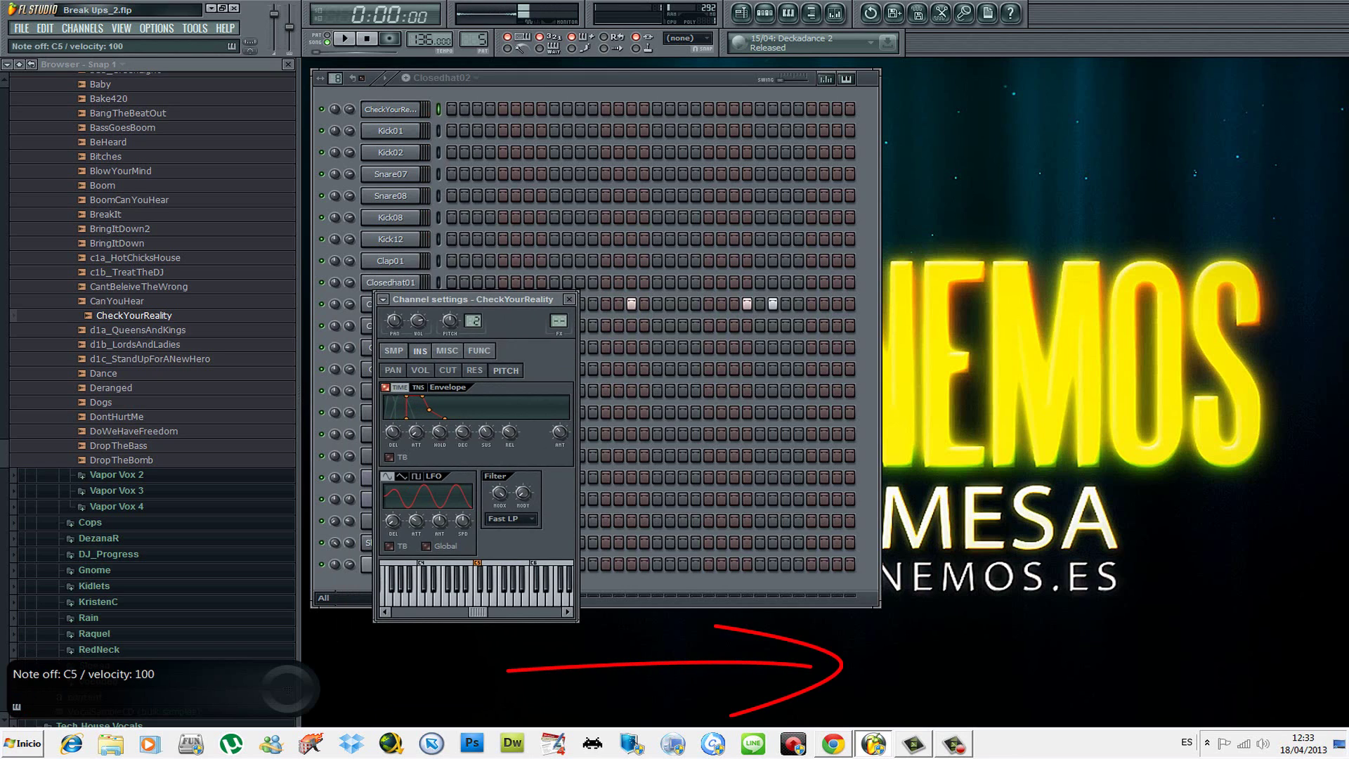
pyautogui.press('q')
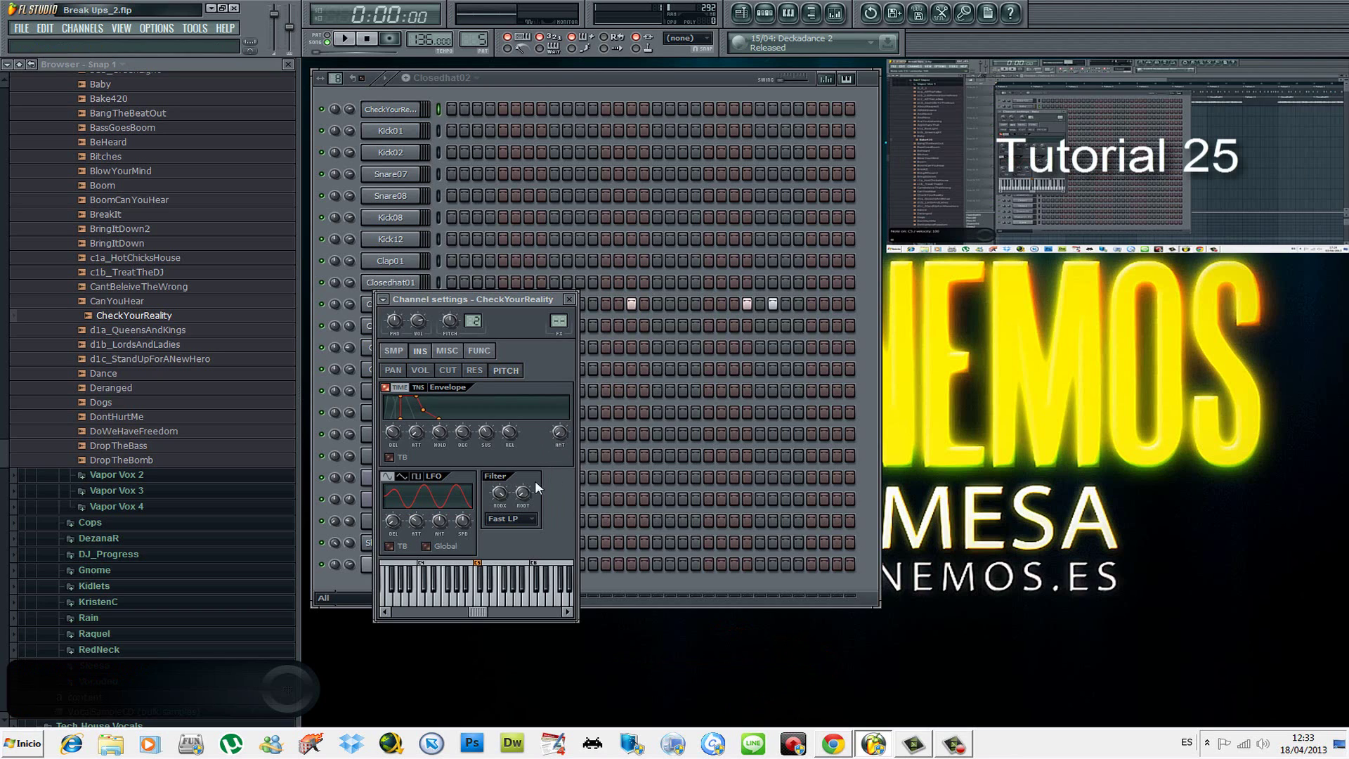
# Step: Return the pitch envelope's predelay to the minimum with a longer attack time, and reposition the channel settings window
pyautogui.moveTo(420, 436); pyautogui.dragTo(385, 449)
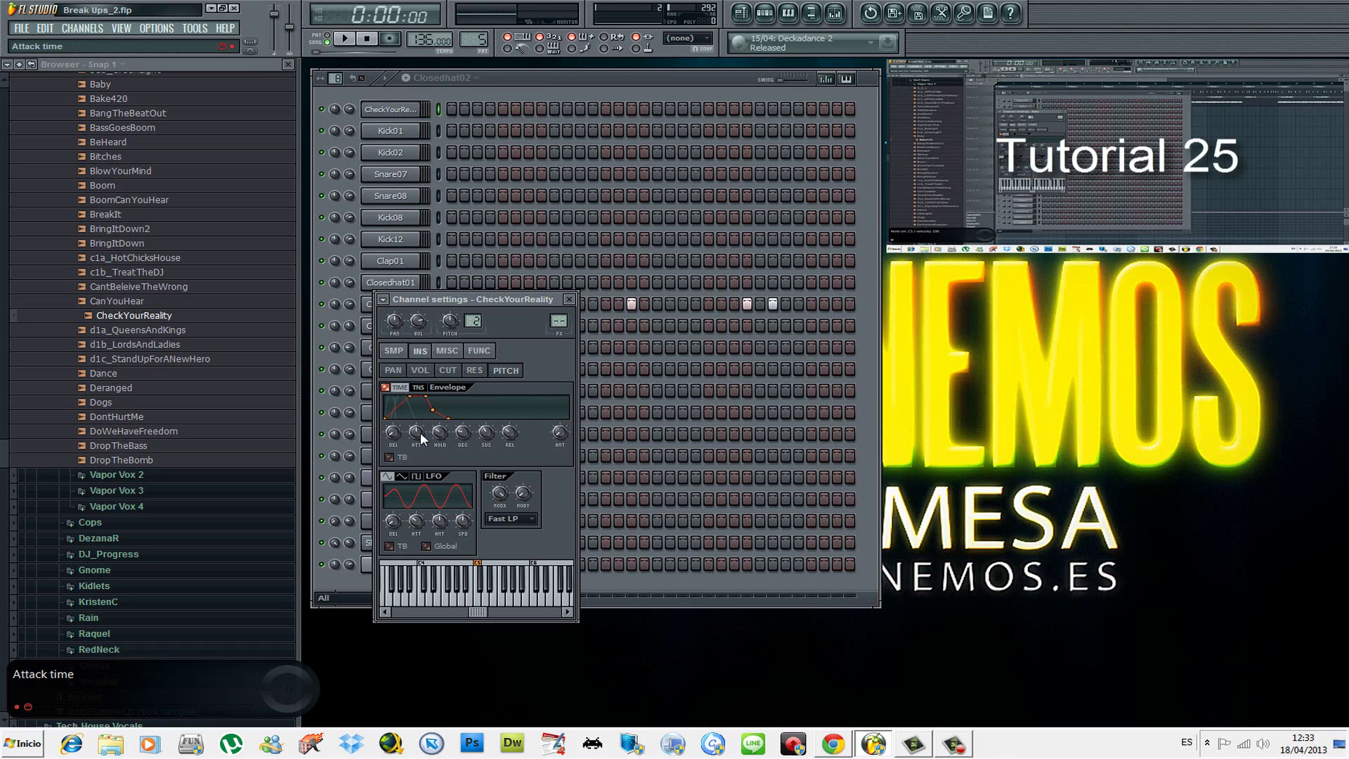
pyautogui.moveTo(477, 302); pyautogui.dragTo(416, 286)
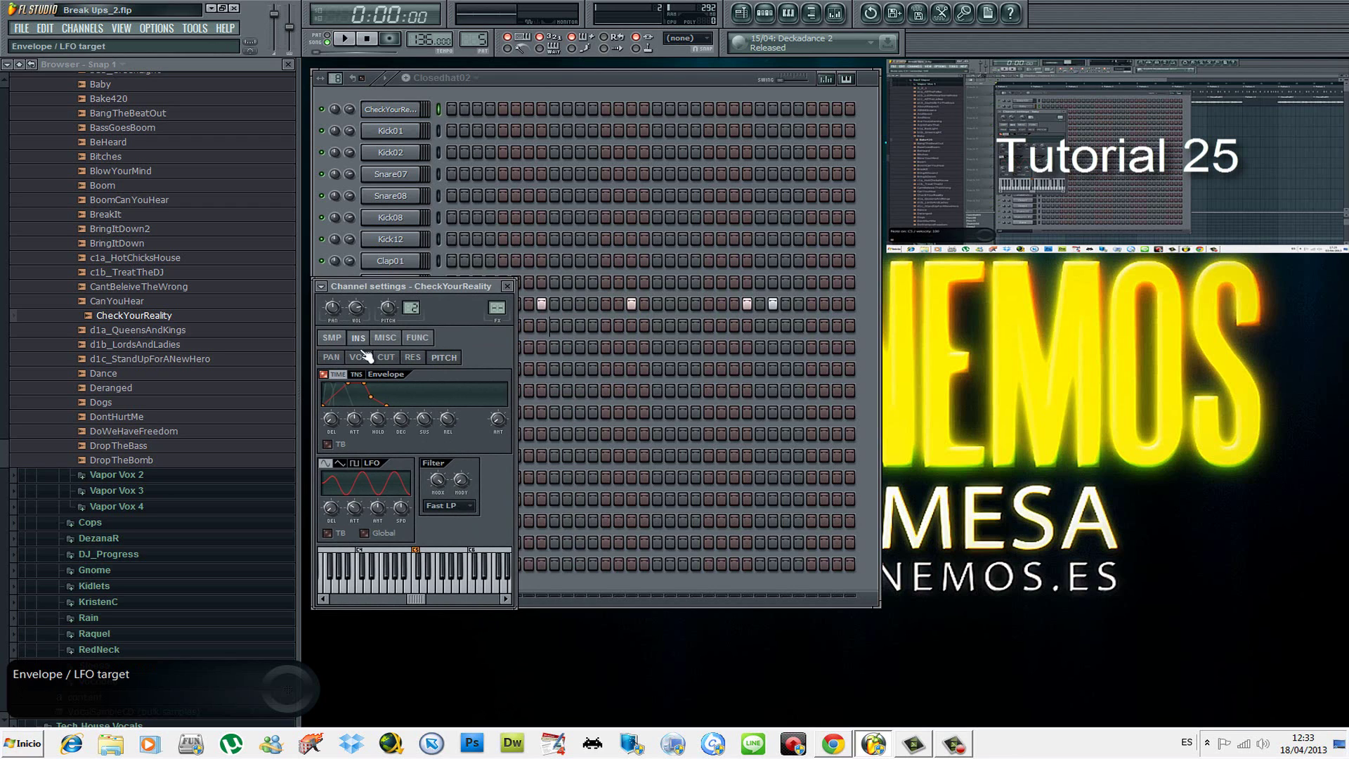
# Step: View the sample properties of the CheckYourReality channel and return to its instrument properties
pyautogui.click(333, 338)
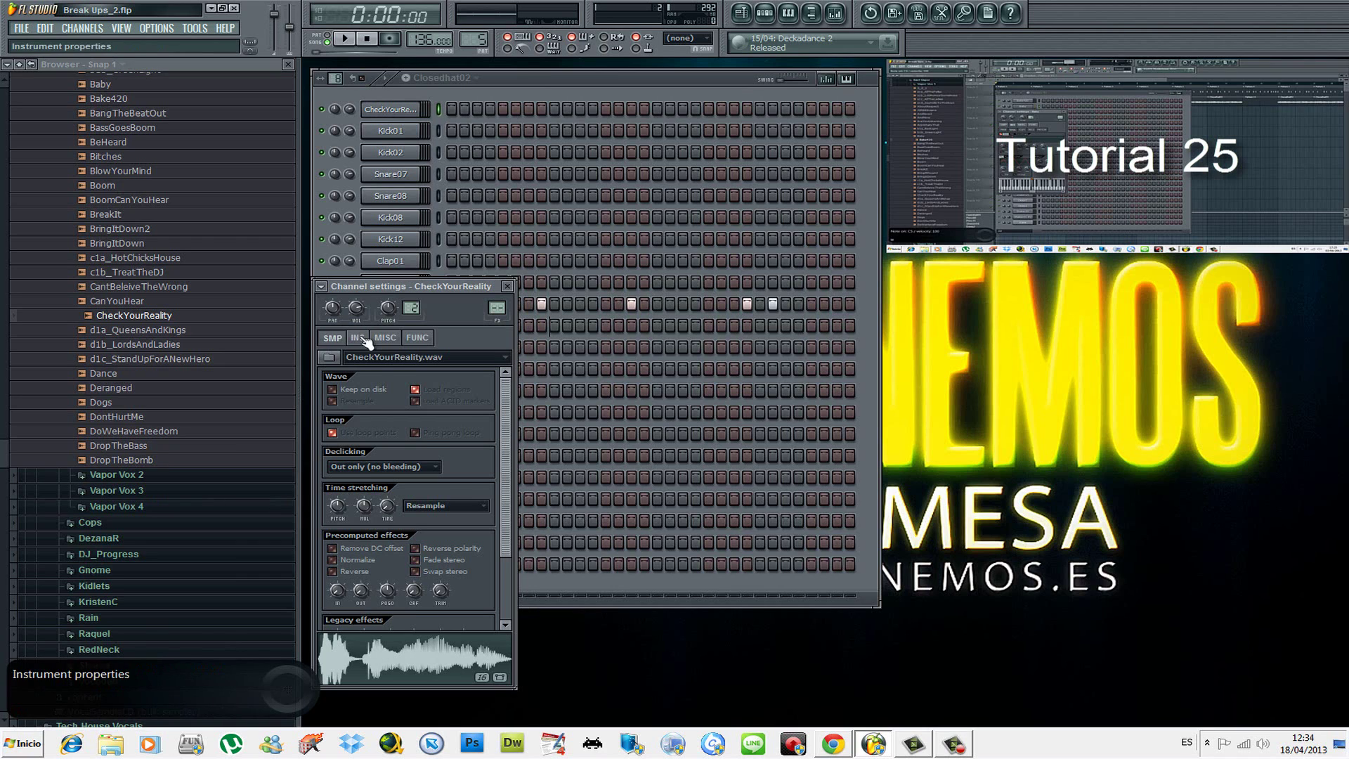
pyautogui.click(358, 337)
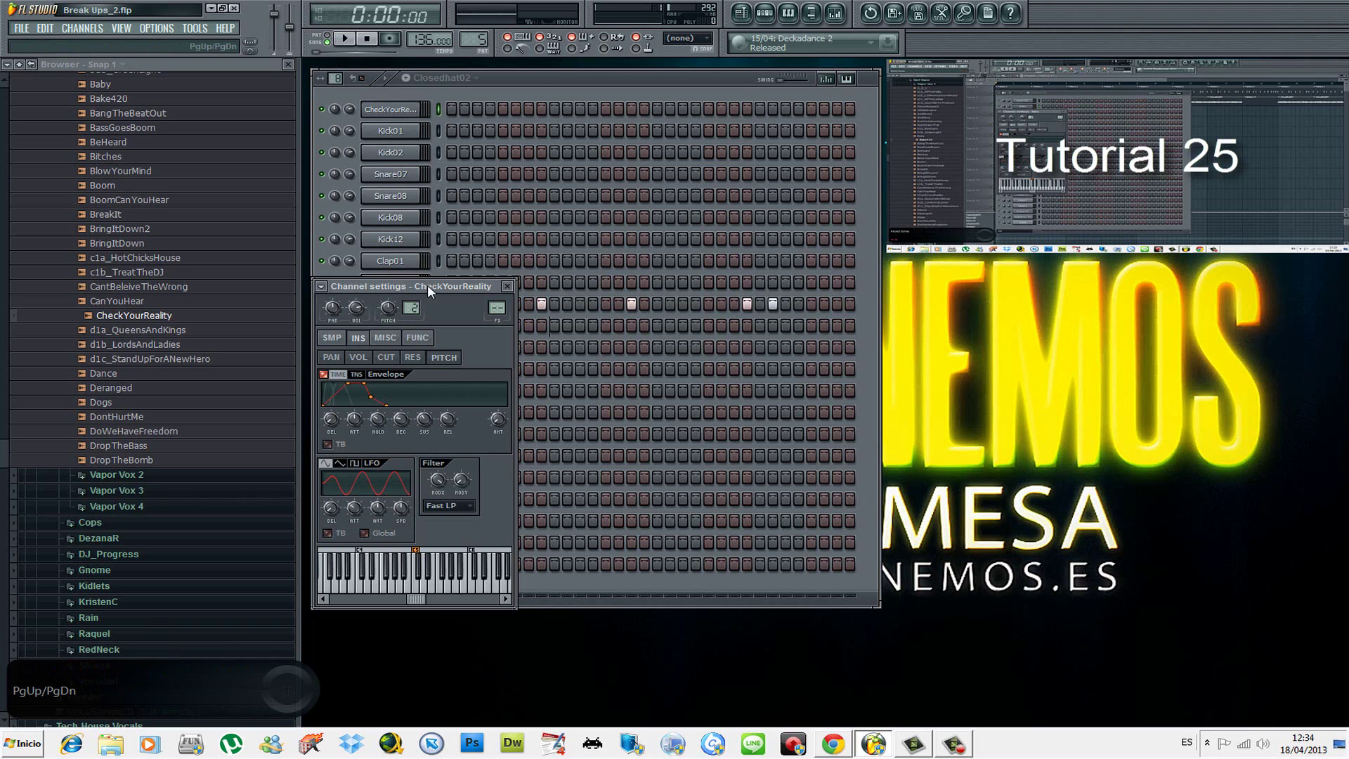
pyautogui.moveTo(427, 285)
pyautogui.mouseDown()
pyautogui.moveTo(432, 297)
pyautogui.moveTo(429, 284)
pyautogui.mouseUp()
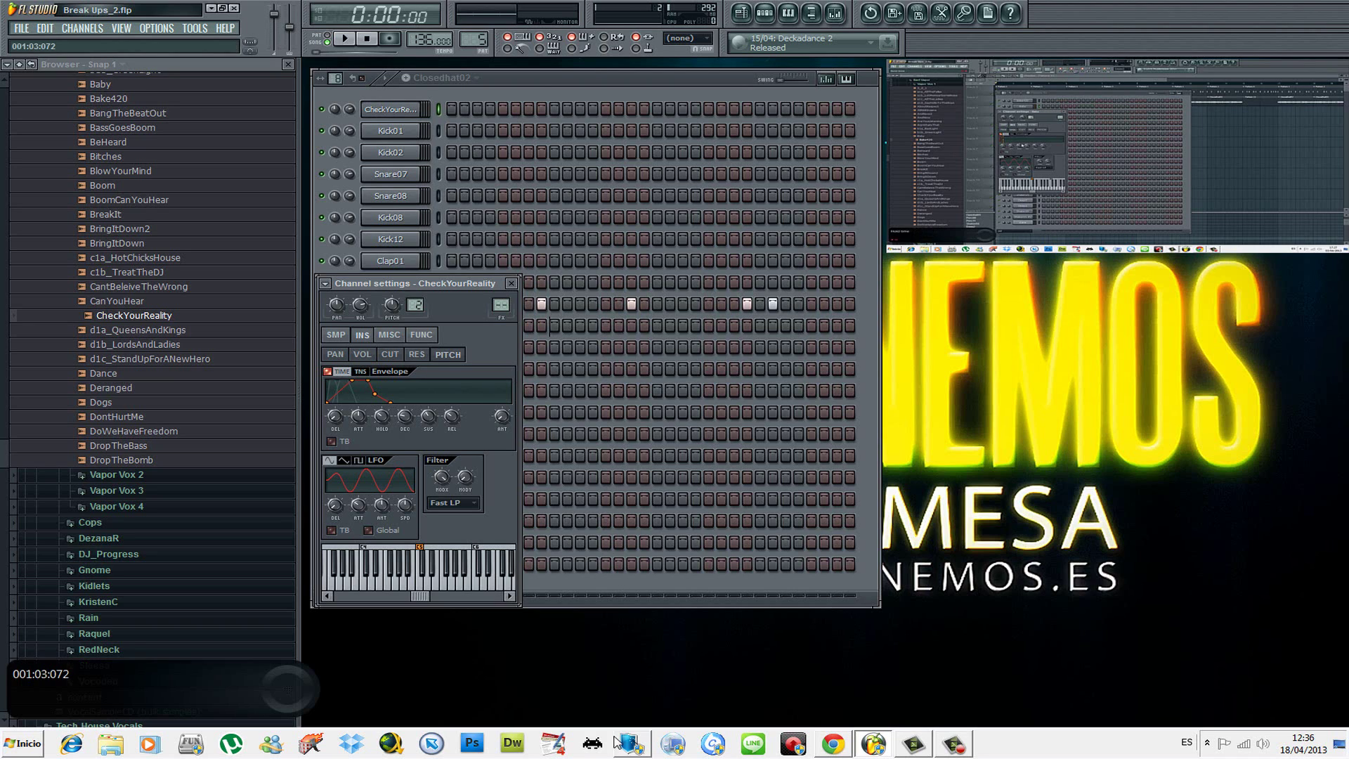
# Step: Switch to the screen recorder and stop the running capture
pyautogui.click(954, 744)
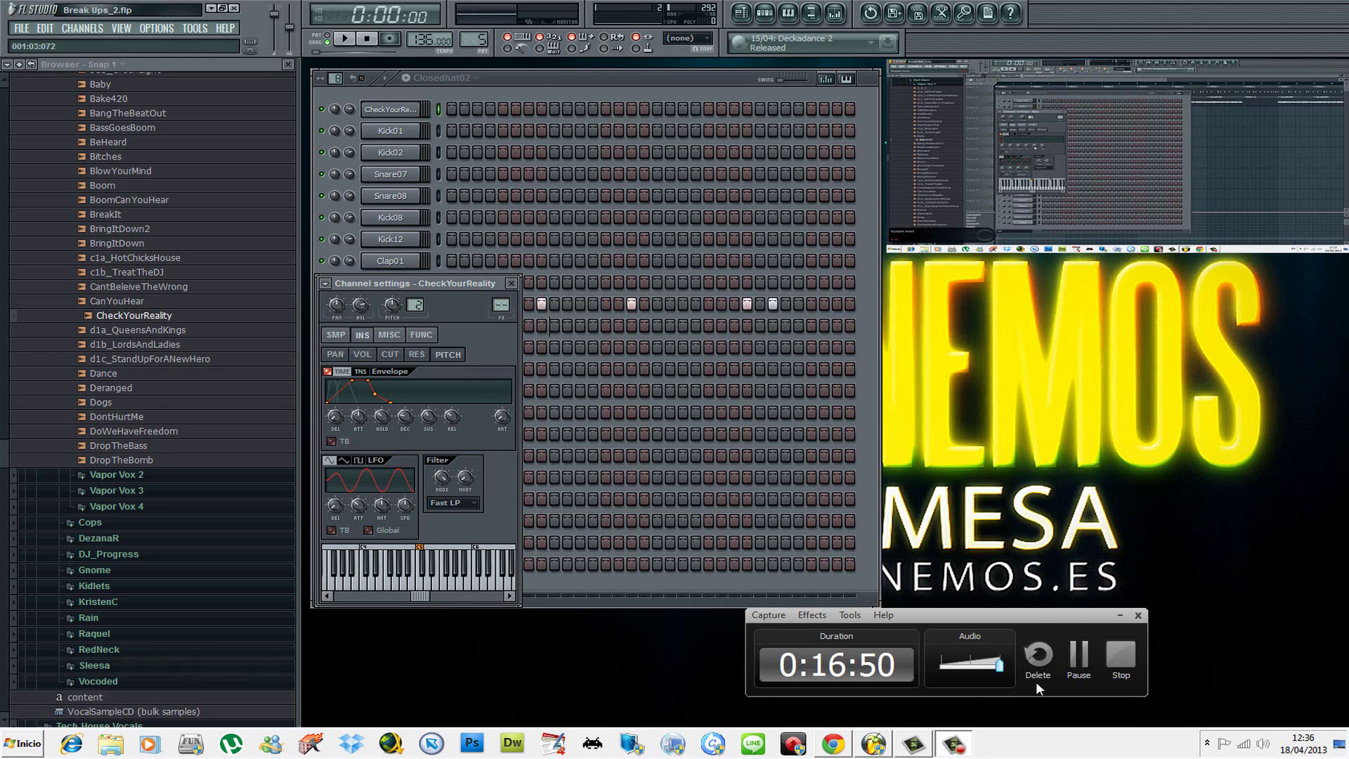
pyautogui.click(1119, 655)
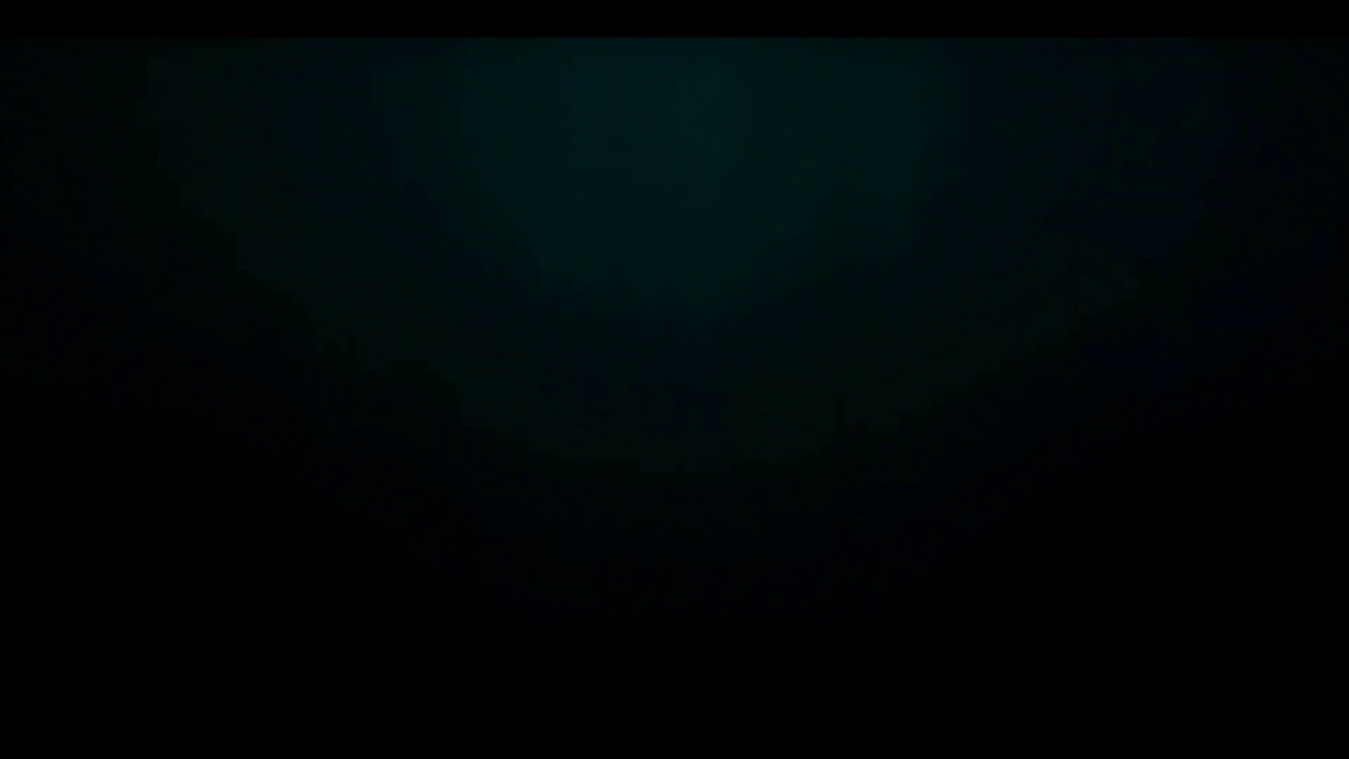